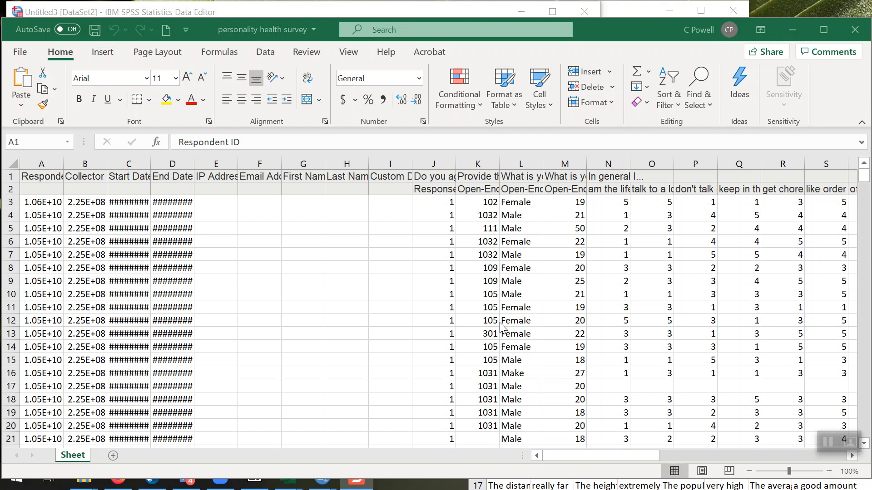
- Read the full question headers in the first two rows, covering experimenter number, gender, age and the first "In general I..." items
left_click(484, 177)
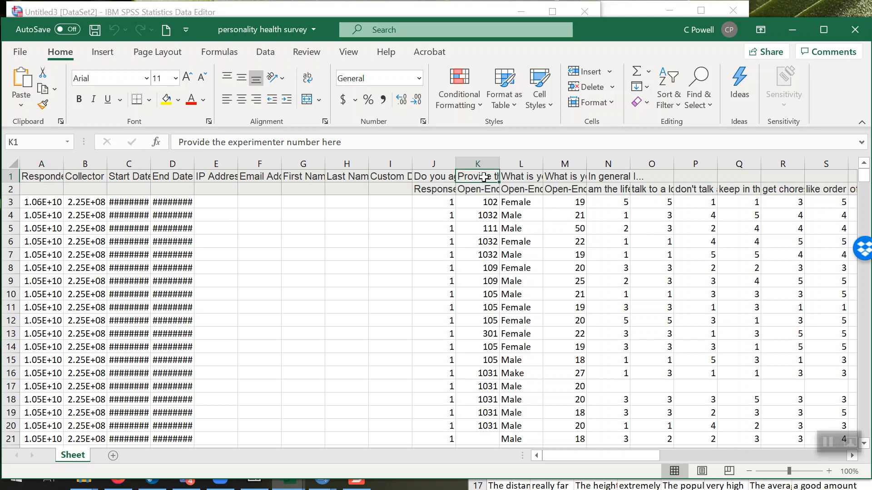
key("Right")
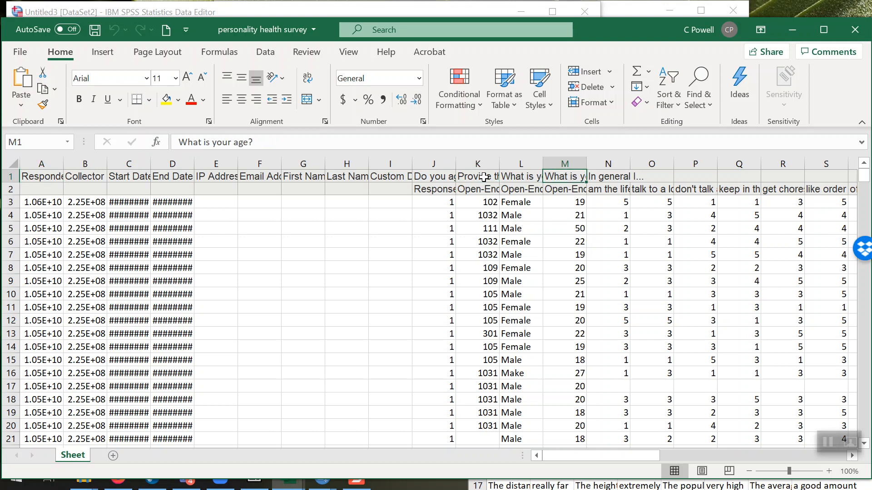
key("Right")
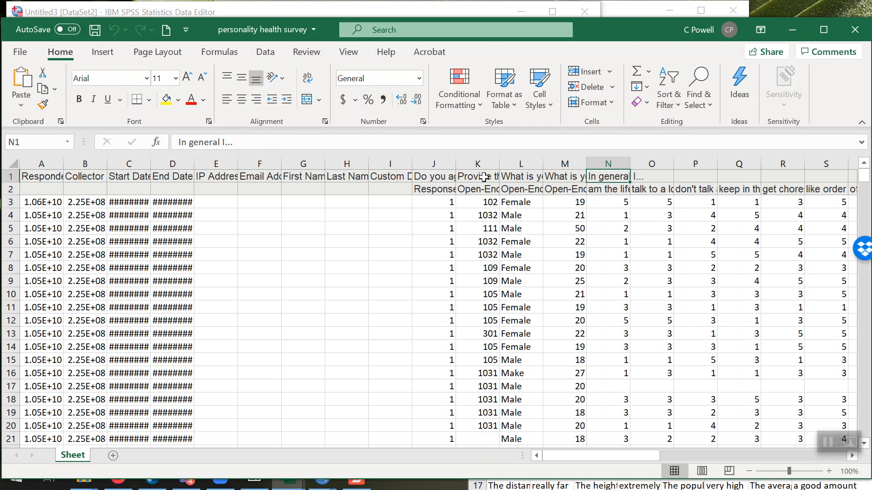
key("Down")
key("Right")
key("Right")
key("Right")
key("Right")
key("Right")
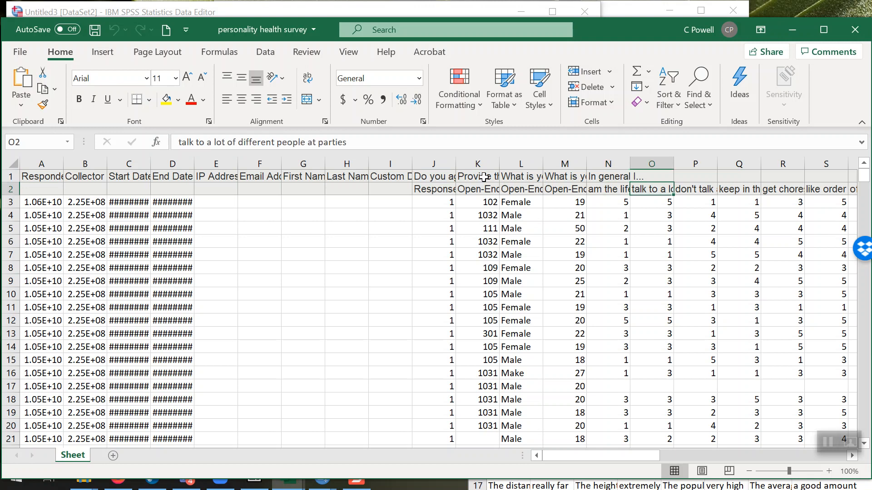
key("Left")
key("Left")
key("Left")
key("Left")
key("Left")
key("Left")
key("Left")
key("Left")
key("Left")
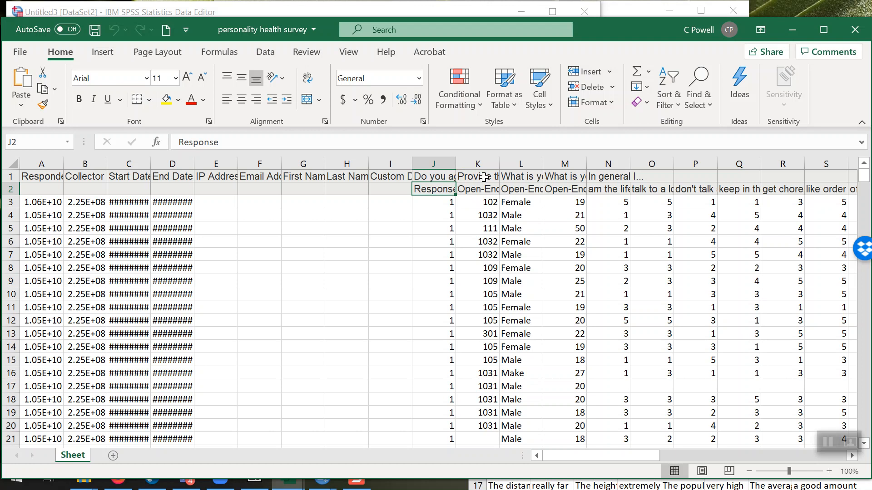
key("Right")
left_click_drag(480, 162, 31, 163)
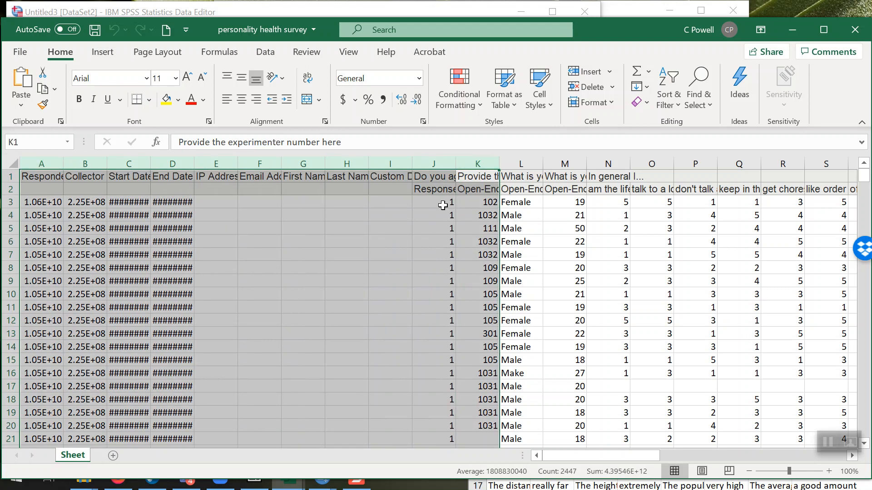
left_click(438, 182)
left_click(443, 239)
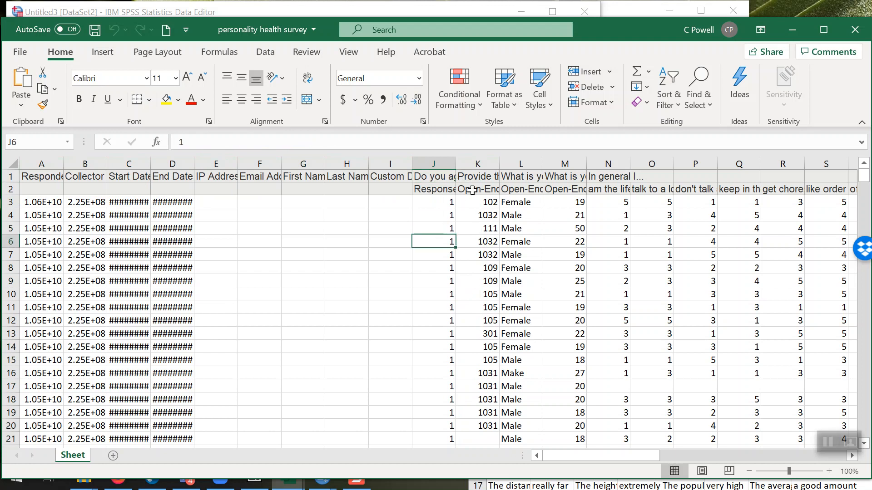
left_click(480, 217)
left_click(481, 179)
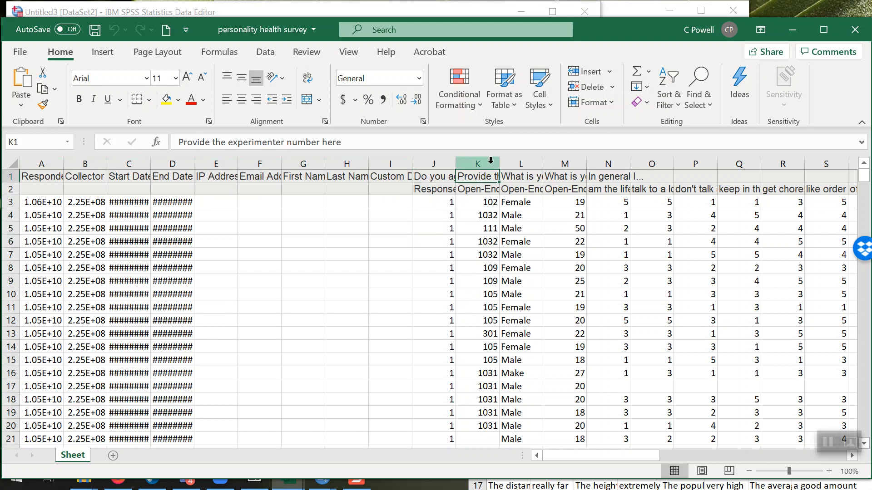
- Delete columns A through K, from the respondent ID to the experimenter number
left_click_drag(490, 160, 41, 163)
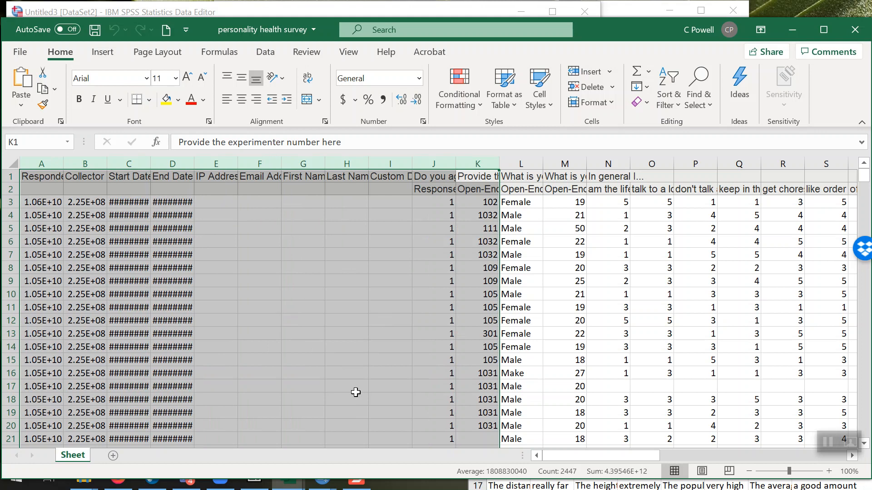
right_click(342, 301)
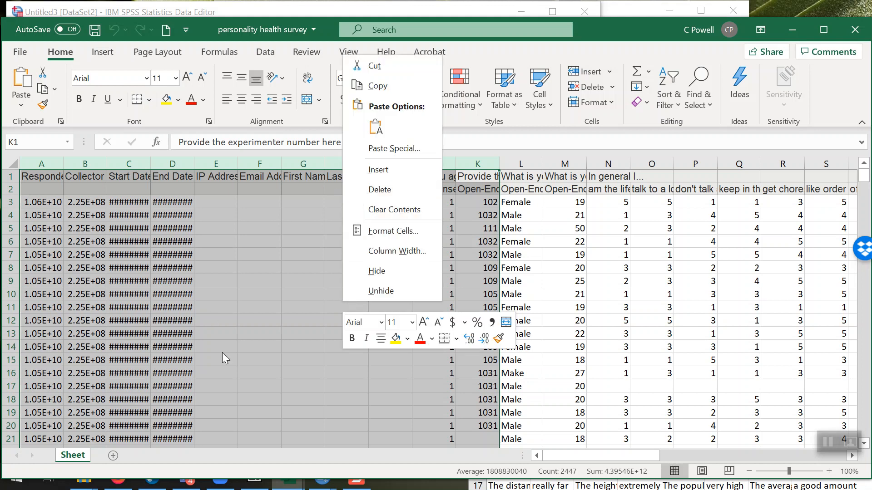
left_click(372, 192)
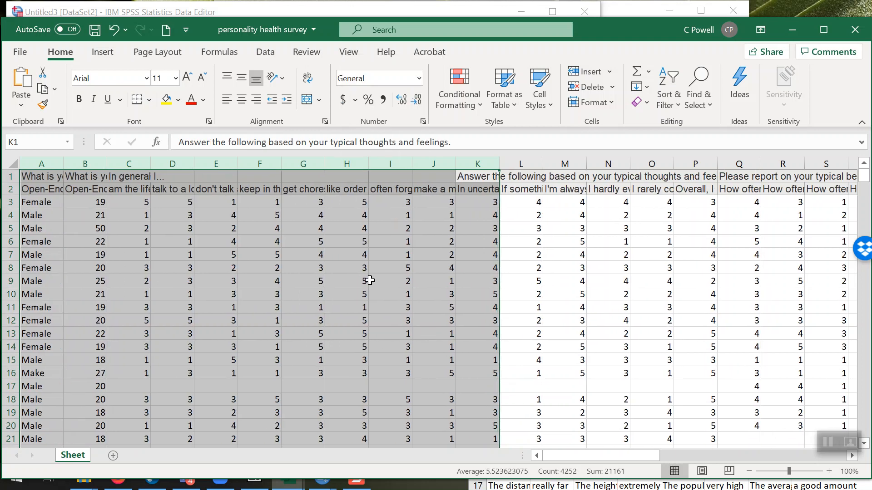
- Review the headers of the remaining gender, age and "In general I..." personality columns one by one
left_click(66, 254)
key("Left")
key("Right")
key("Up")
key("Up")
key("Up")
key("Up")
key("Up")
key("Left")
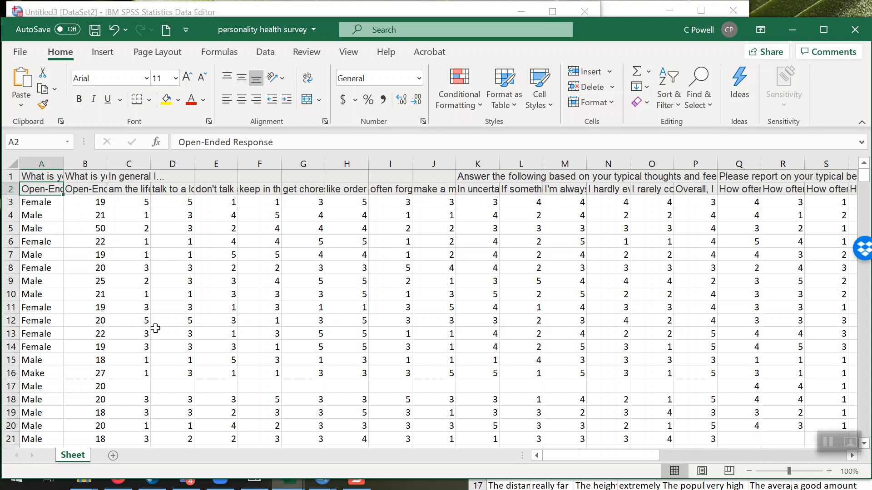
key("Up")
key("Right")
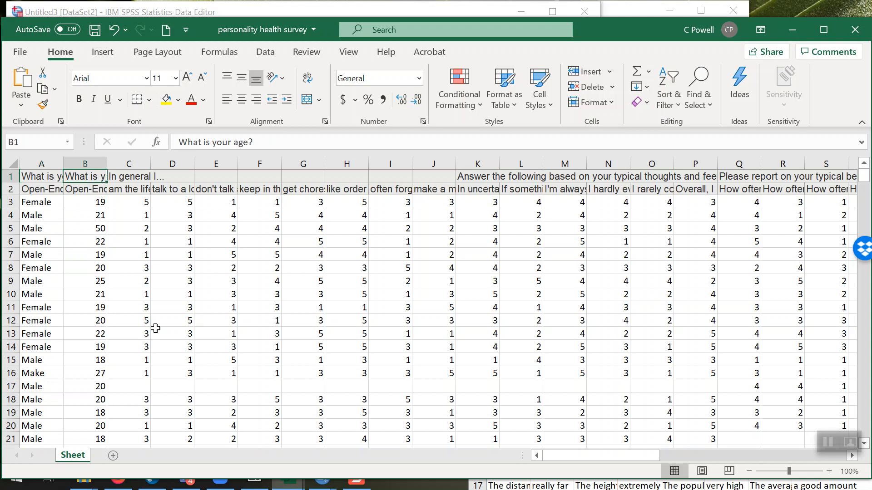
key("Down")
key("Right")
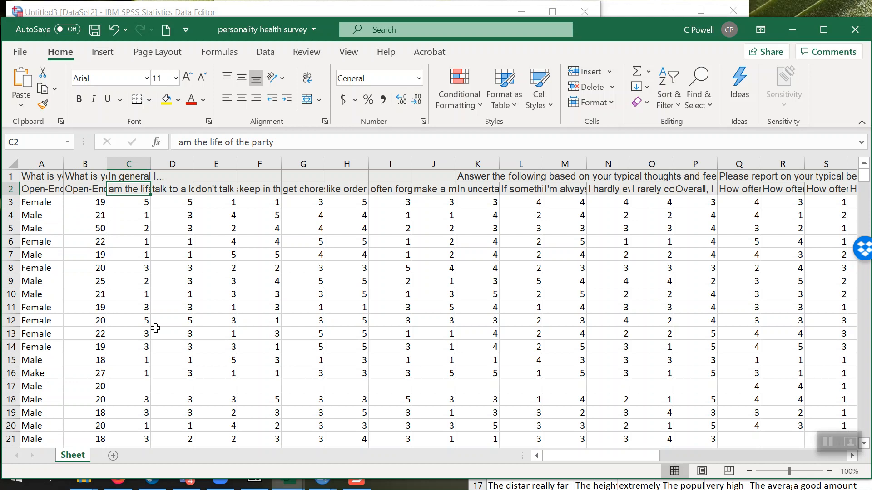
key("Right")
key("Right")
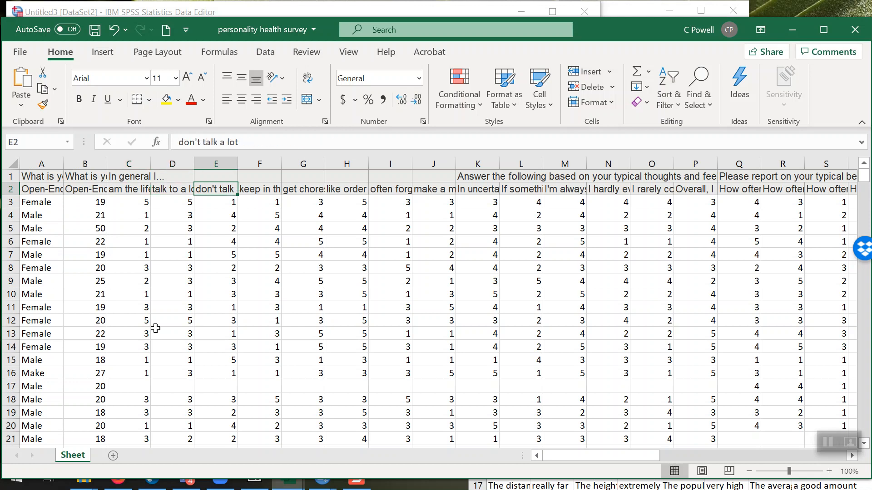
key("Right")
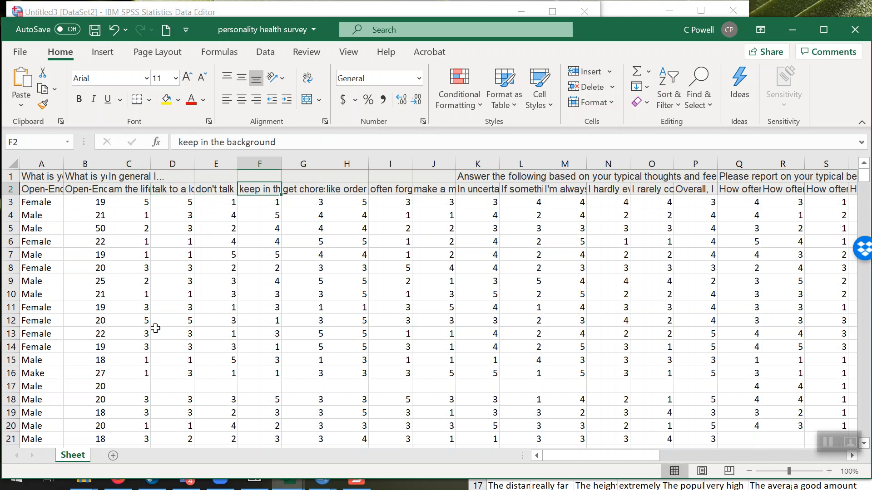
key("Right")
key("Right")
key("Right")
key("Right")
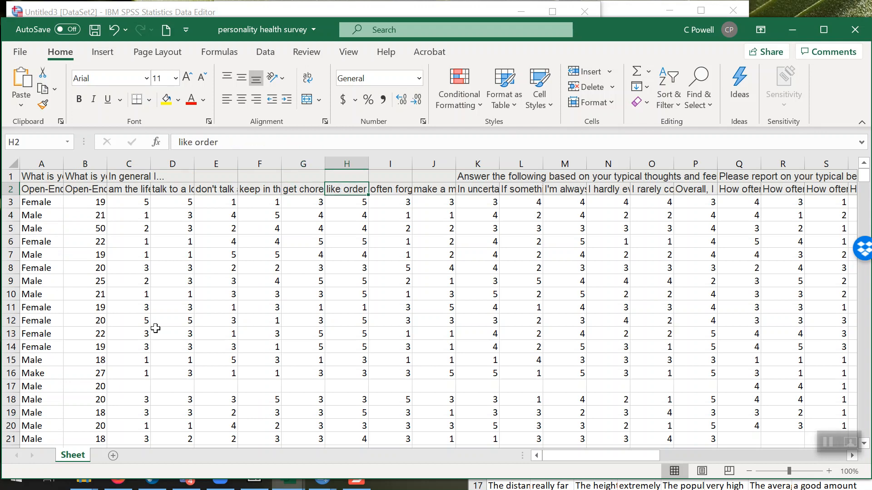
- Read the item headers under "Answer the following based on your typical thoughts and feelings" in columns K through P
key("Right")
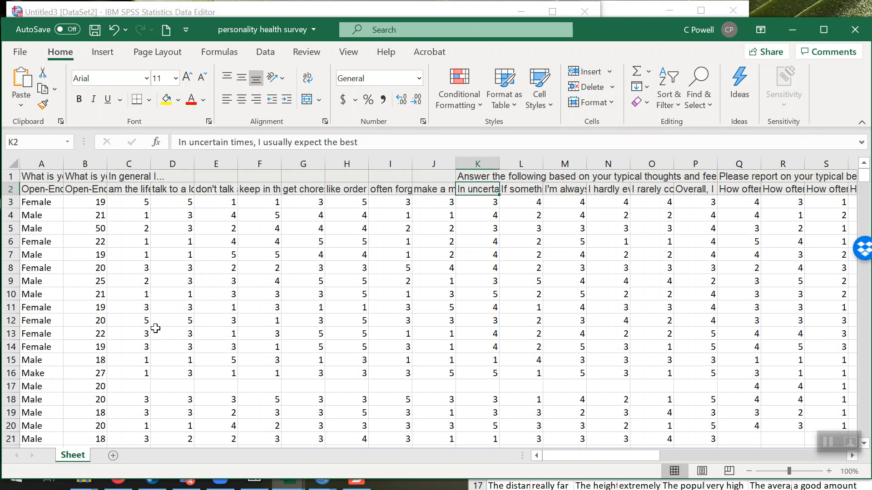
key("Right")
key("Right")
key("Right")
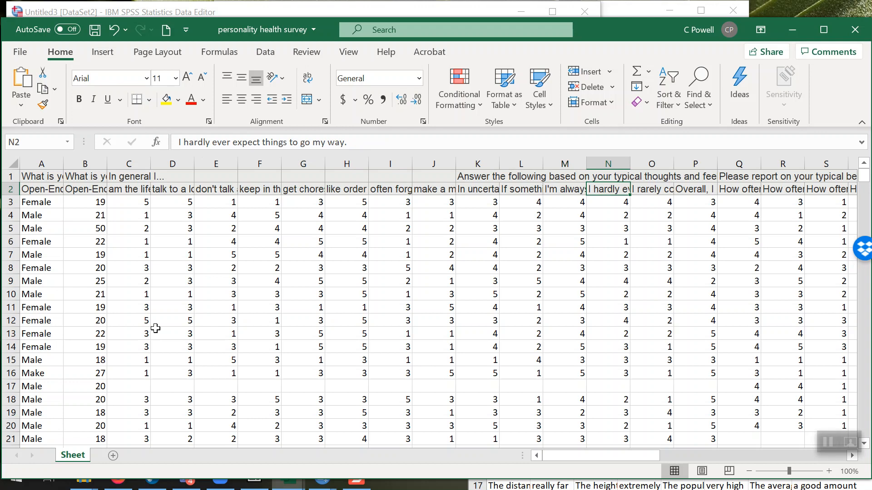
key("Right")
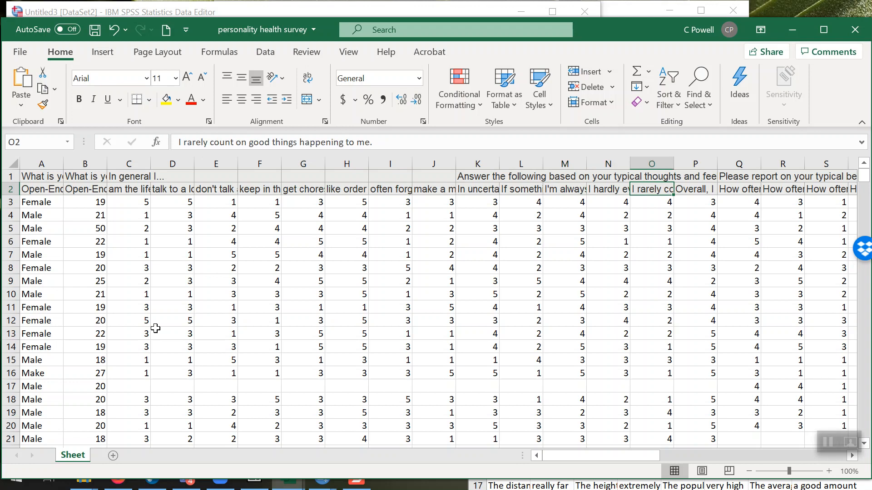
key("Right")
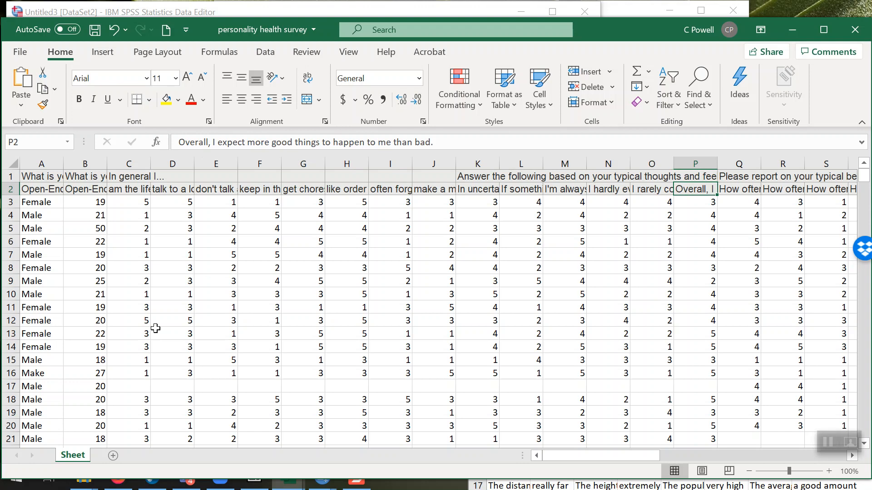
- Read through the typical behavior item headers from column Q up to the question on diet attempts in AB1
key("Right")
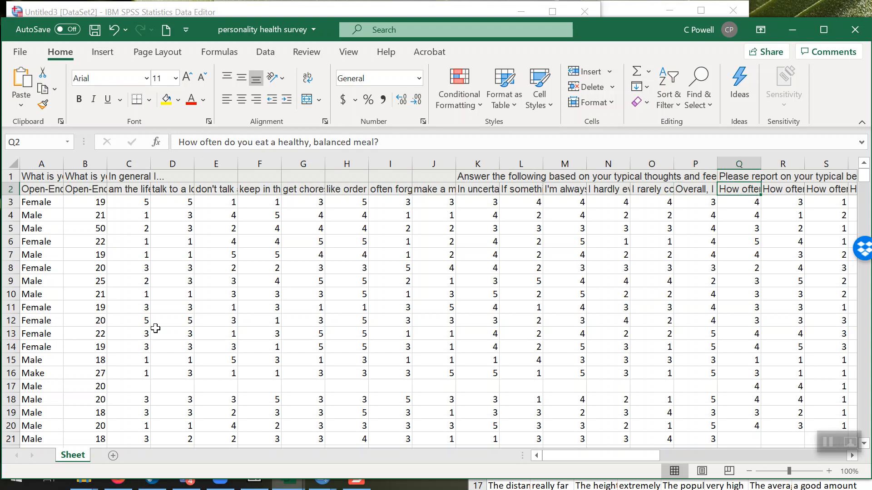
key("Right")
key("Right")
key("Right")
key("Right")
key("Right")
key("Right")
key("Right")
key("Right")
key("Right")
key("Right")
key("Right")
key("Right")
key("Left")
key("Up")
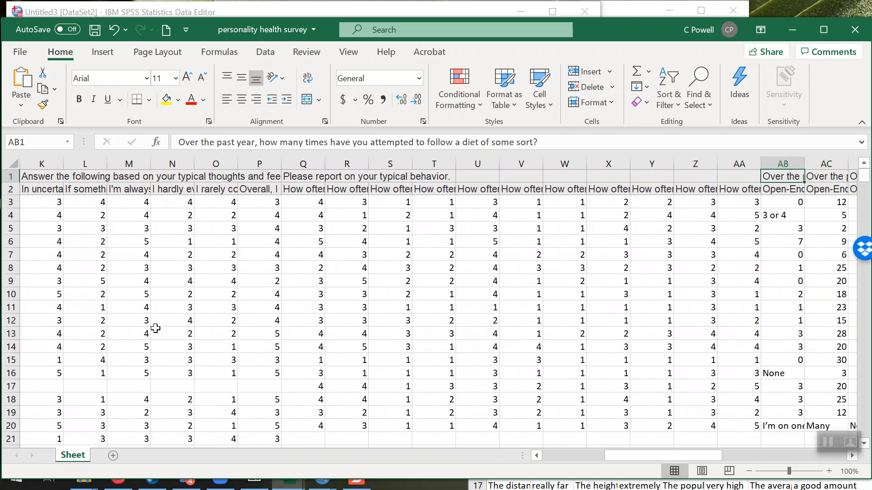
- Go back along the header row to the gender question in cell A1
key("Down")
key("Up")
key("Left")
key("Left")
key("Left")
key("Left")
key("Left")
key("Left")
key("Left")
key("Left")
key("Left")
key("Left")
key("Left")
key("Left")
key("Left")
key("Left")
key("Left")
key("Left")
key("Left")
key("Left")
key("Left")
key("Left")
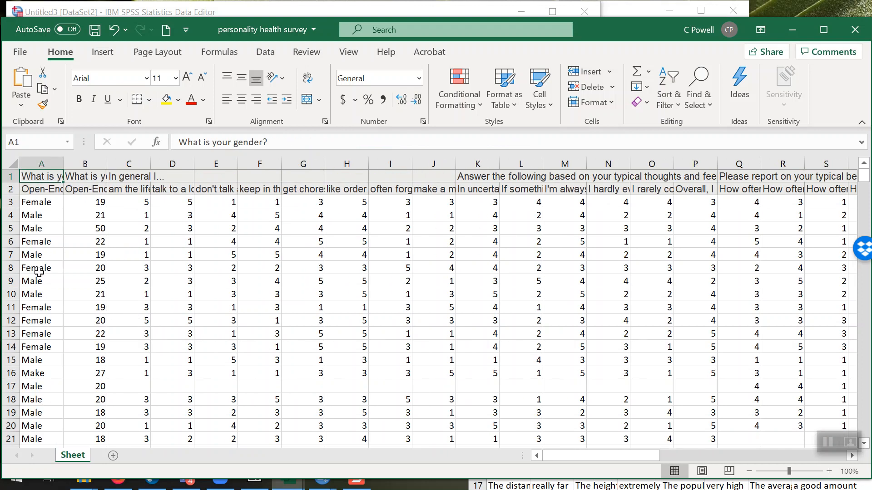
- Examine the entries down the gender column for how respondents wrote their answers, including spelling and capitalization
left_click(44, 163)
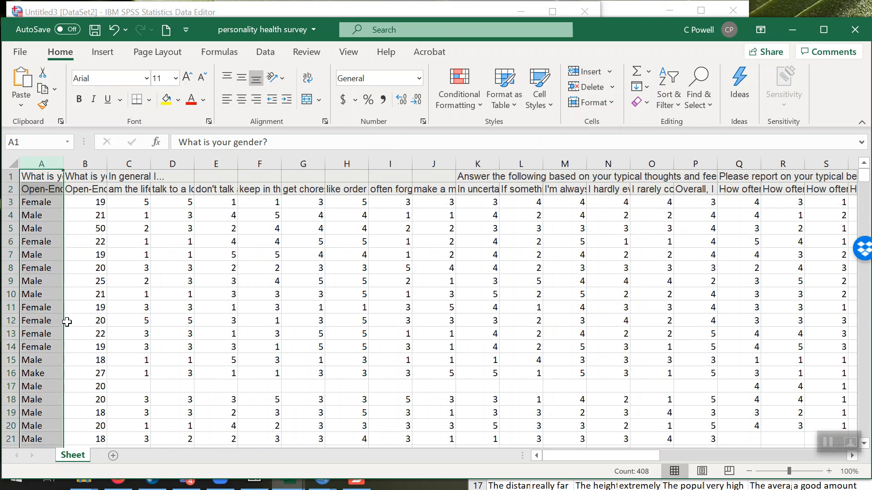
left_click(43, 278)
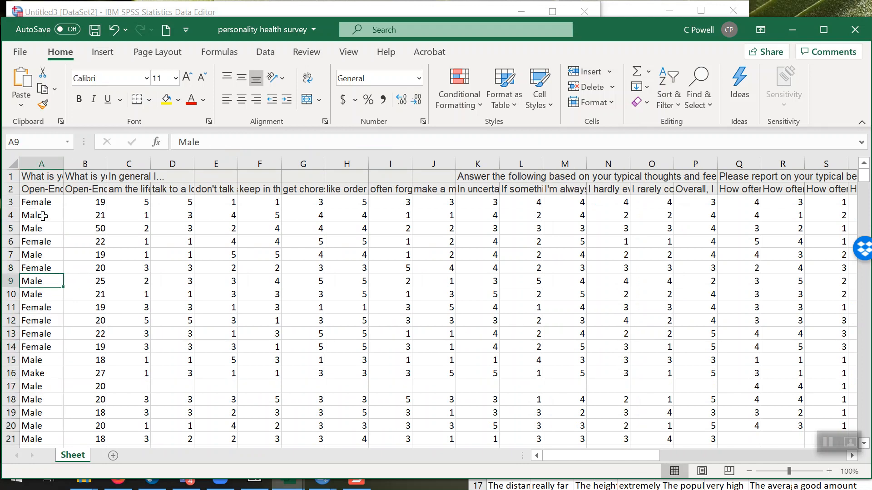
left_click(49, 186)
left_click(46, 241)
key("Down")
key("Down")
key("Down")
key("Down")
key("Down")
key("Down")
key("Down")
key("Down")
key("Down")
key("Down")
key("Down")
key("Down")
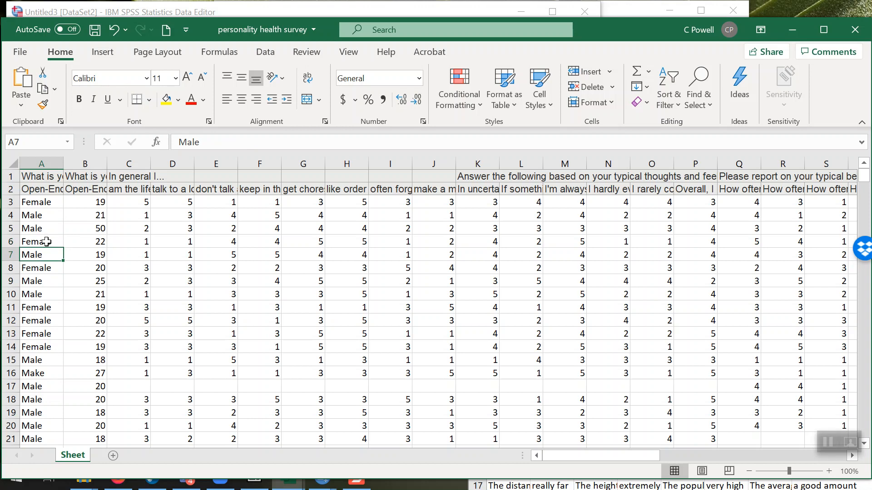
key("Down")
key("Down")
key("Down")
key("Down")
key("Down")
key("Down")
key("Down")
key("Down")
key("Down")
key("Down")
key("Down")
key("Down")
key("Down")
key("Down")
key("Down")
key("Down")
key("Down")
key("Down")
key("Down")
key("Down")
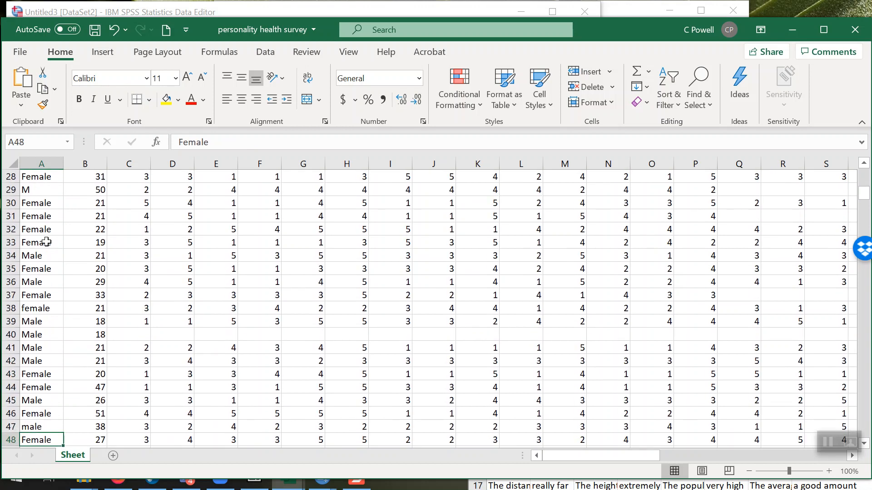
key("Down")
key("Down")
key("Down")
key("Down")
key("Down")
key("Down")
key("Down")
key("Down")
key("Down")
key("Down")
key("Down")
key("Down")
key("Down")
key("Down")
key("Down")
key("Down")
key("Down")
key("Down")
key("Down")
key("Down")
key("Up")
key("Up")
key("Up")
key("Up")
key("Up")
key("Up")
key("Up")
key("Up")
key("Up")
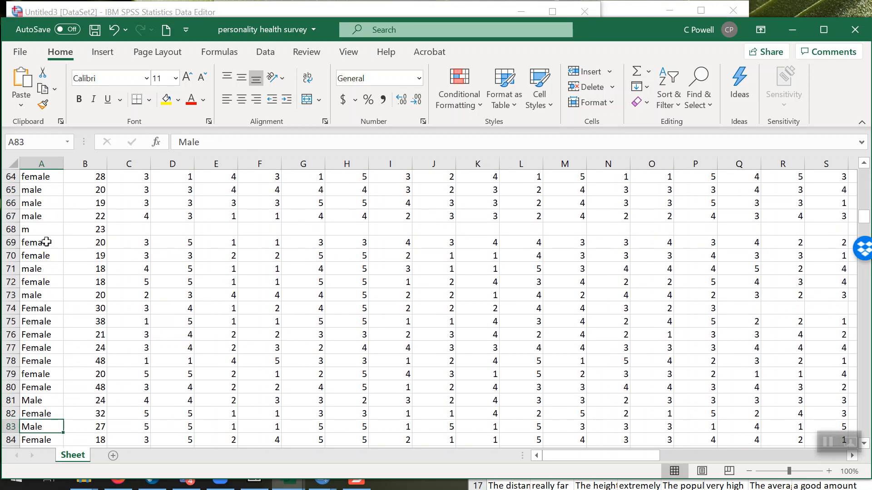
- Review the gender entries back up column A to the gender question in A1
key("Up")
key("Up")
key("Up")
key("Up")
key("Up")
key("Up")
key("Up")
key("Up")
key("Down")
key("Up")
key("Up")
key("Up")
key("Up")
key("Up")
key("Up")
key("Up")
key("Up")
key("Up")
key("Up")
key("Up")
key("Up")
key("Up")
key("Up")
key("Up")
key("Up")
key("Up")
key("Up")
key("Up")
key("Up")
key("Up")
key("Up")
key("Up")
key("Up")
key("Up")
key("Up")
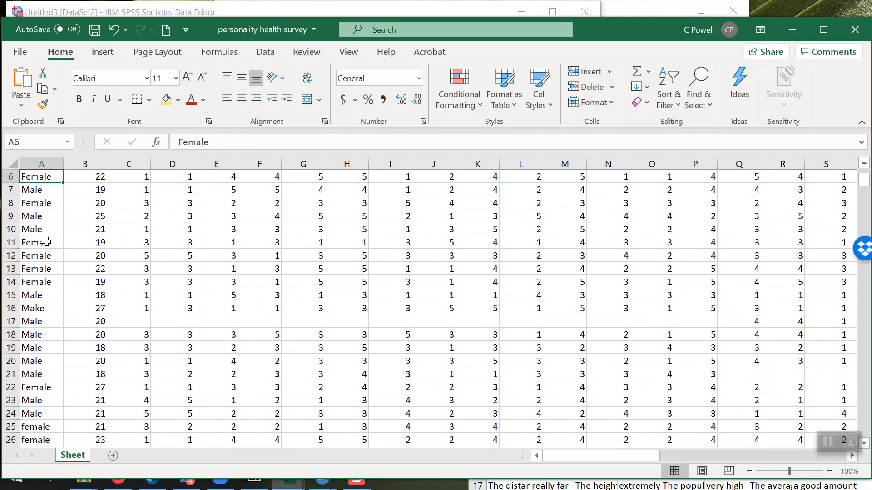
key("Up")
key("Up")
key("Up")
key("Up")
key("Up")
key("Up")
key("Up")
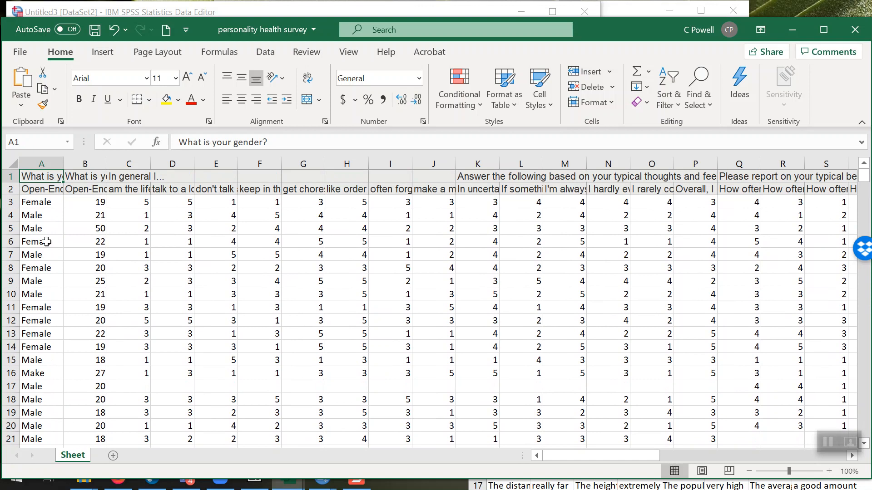
- Insert a blank column between the gender and age columns
left_click(78, 162)
right_click(79, 161)
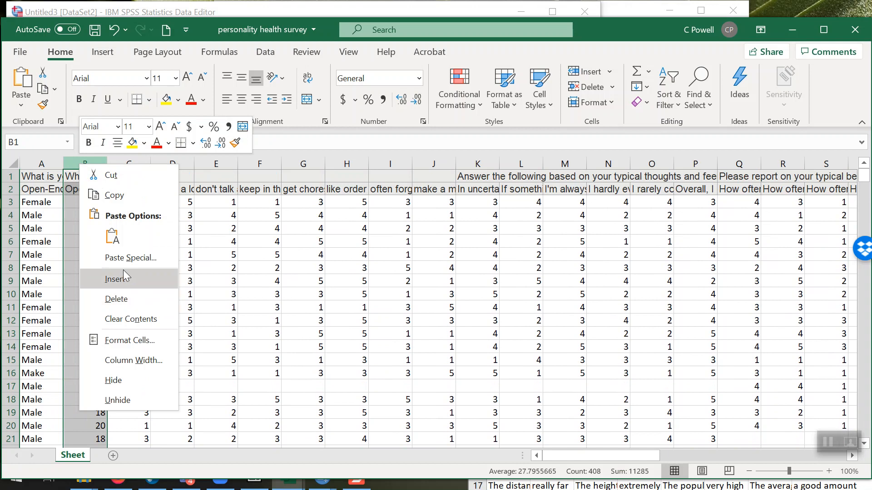
left_click(124, 272)
- Enter numeric gender codes in B3 through B21, using 1 for female and 2 for male, including the misspelled "Make"
left_click(93, 203)
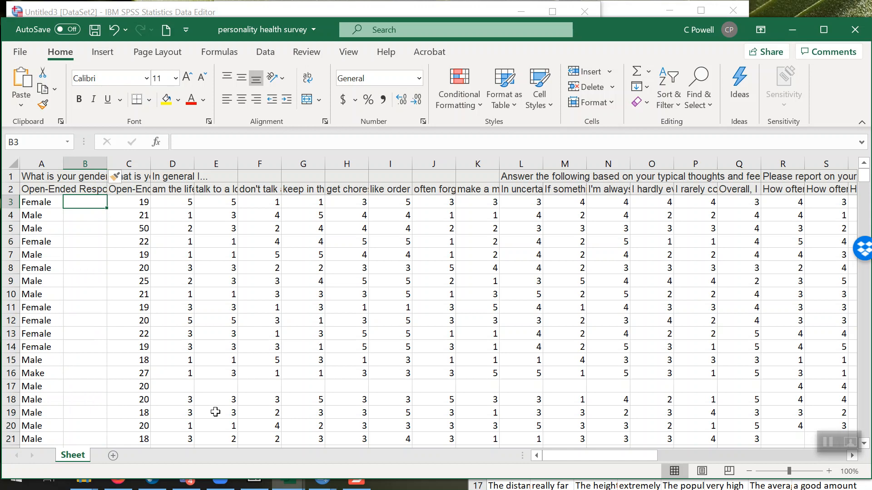
type("1")
key("Return")
type("2")
key("Return")
type("2")
key("Return")
type("1")
key("Return")
type("2")
key("Return")
type("1")
key("Return")
type("2")
key("Return")
type("2")
key("Return")
type("1")
key("Return")
type("1 1 1")
key("Return")
type("2 2 2 2 2 2 2")
key("Return")
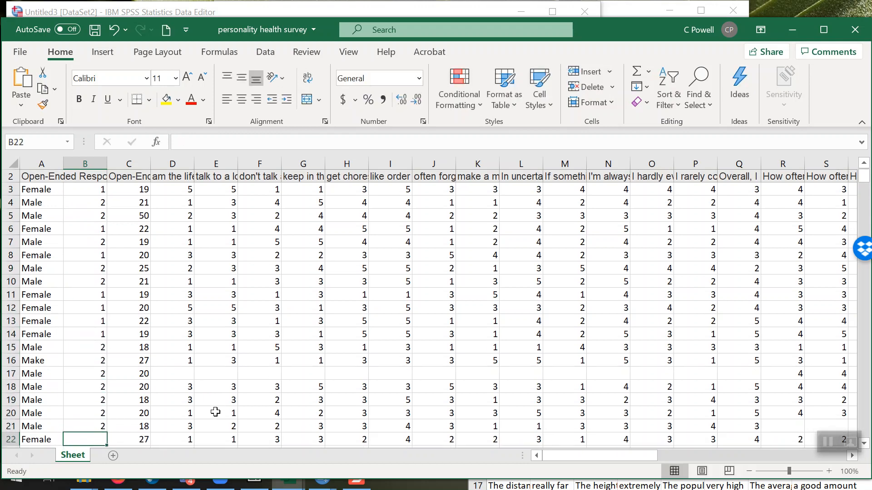
- Check the gender codes back up column B against the written answers, ending on the first code in B3
key("Up")
key("Up")
key("Up")
key("Up")
key("Up")
key("Up")
key("Up")
key("Up")
key("Up")
key("Up")
key("Up")
key("Up")
key("Up")
key("Up")
key("Up")
key("Up")
key("Up")
key("Up")
key("Up")
key("Up")
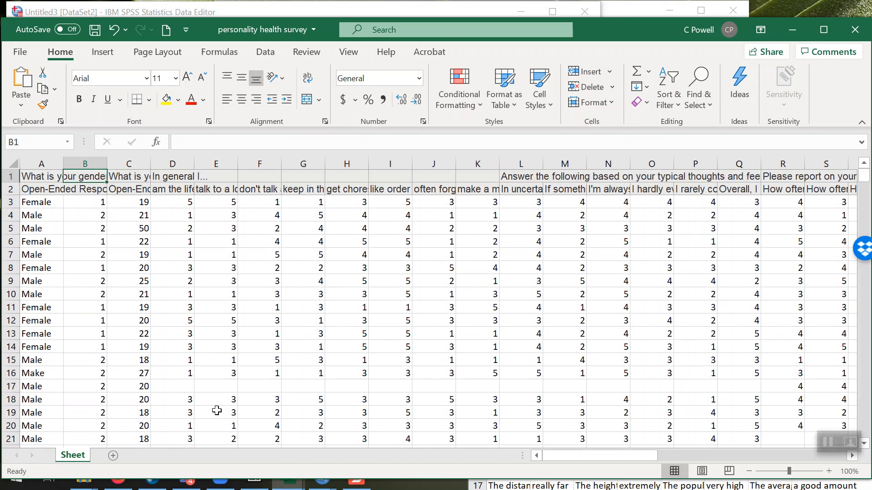
left_click(91, 205)
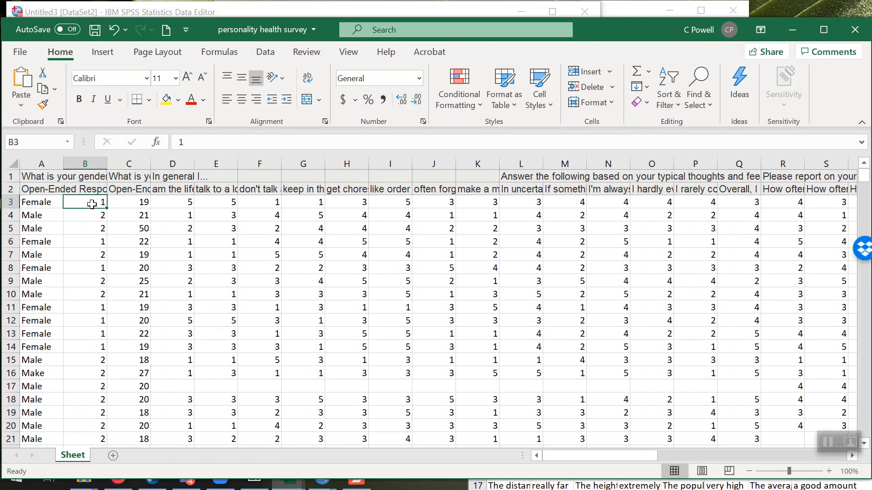
- Examine the written gender answers in column A down to row 29 for inconsistent spellings and abbreviations
left_click(42, 293)
key("Down")
key("Down")
key("Down")
key("Down")
key("Down")
key("Down")
key("Down")
key("Down")
key("Down")
key("Down")
key("Down")
key("Down")
key("Down")
key("Down")
key("Down")
key("Down")
key("Down")
key("Down")
key("Down")
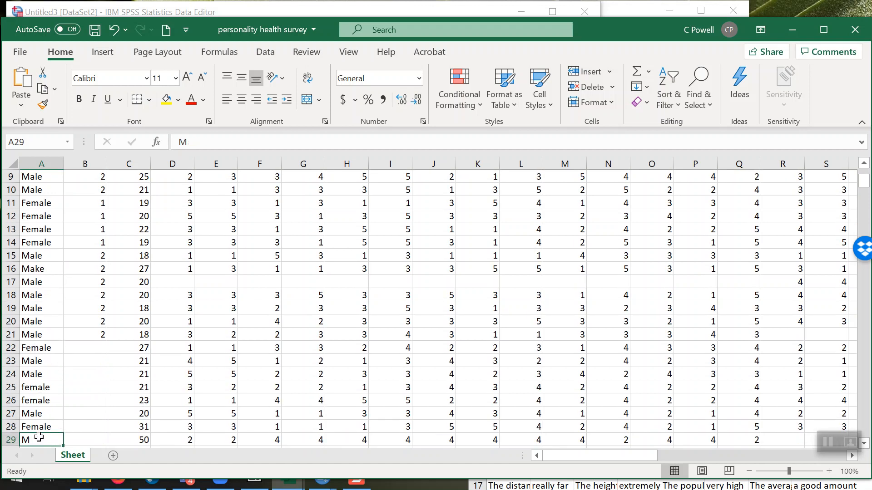
- Return up the gender column from row 29 to the question in A1
key("Up")
key("Up")
key("Up")
key("Up")
key("Up")
key("Up")
key("Up")
key("Up")
key("Up")
key("Up")
key("Up")
key("Up")
key("Up")
key("Up")
key("Up")
key("Up")
key("Up")
key("Up")
key("Up")
key("Up")
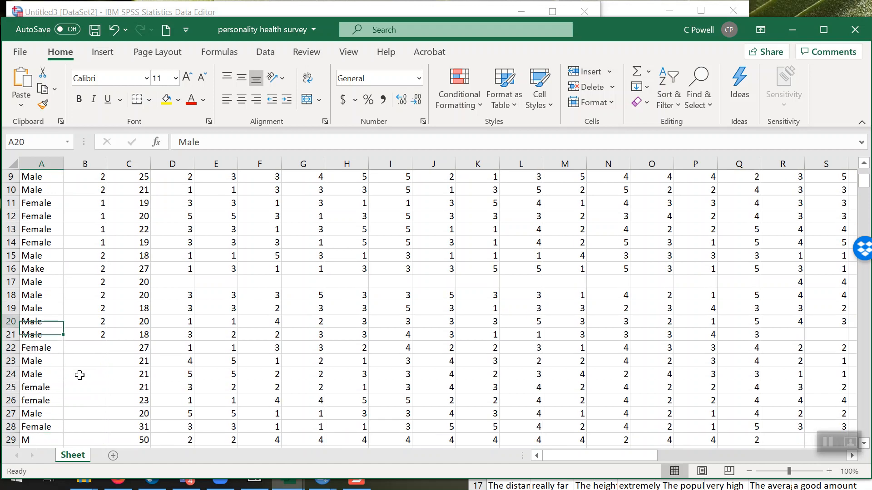
key("Up")
key("Up")
key("Up")
key("Up")
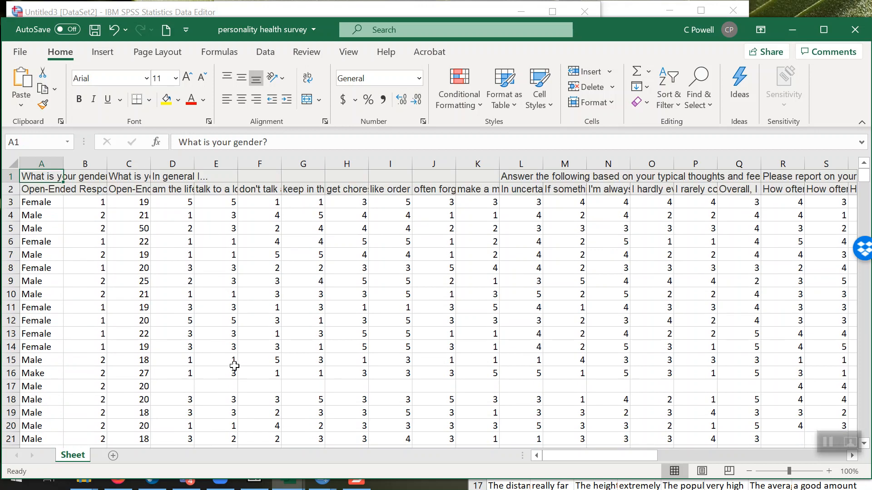
- Look over the numeric responses in C3 through K16, ending on the first age entry in C3
left_click(136, 203)
left_click_drag(136, 203, 456, 370)
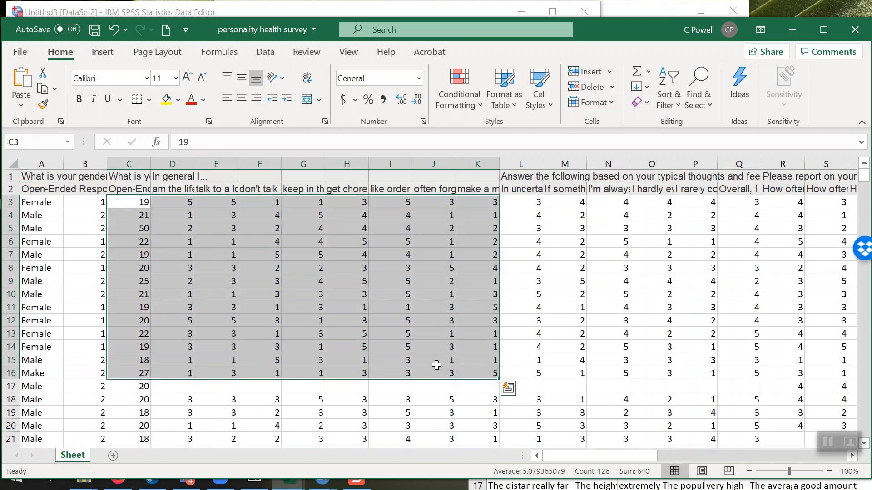
left_click(399, 362)
left_click(125, 205)
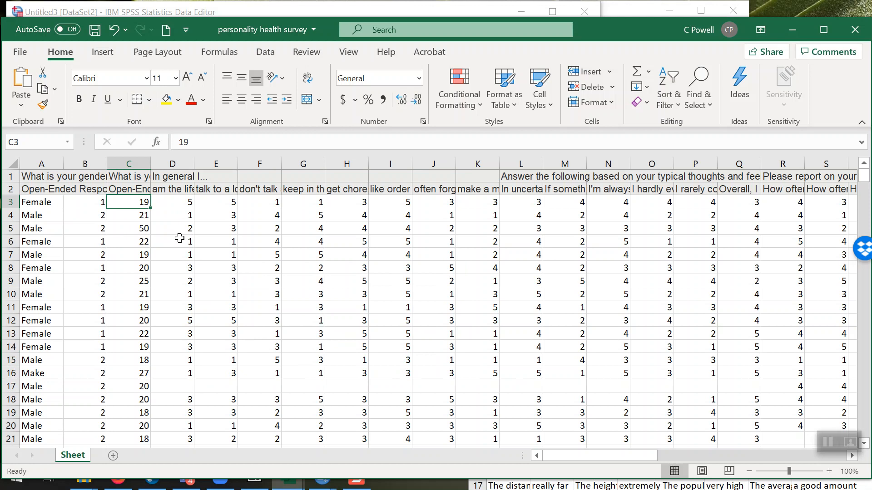
- Examine the responses in column G down to row 45 for blanks or irregular entries
left_click(301, 318)
key("Down")
key("Down")
key("Down")
key("Down")
key("Down")
key("Down")
key("Down")
key("Down")
key("Down")
key("Down")
key("Down")
key("Down")
key("Down")
key("Down")
key("Down")
key("Down")
key("Down")
key("Down")
key("Down")
key("Down")
key("Down")
key("Down")
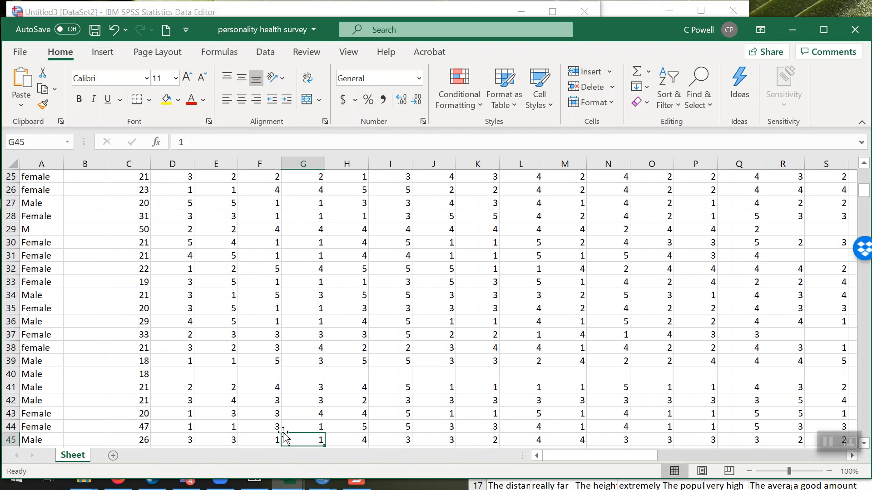
- Return up column G to the header rows, ending on the first age entry in C3
key("Up")
key("Up")
key("Up")
key("Up")
key("Up")
key("Up")
key("Up")
key("Up")
key("Up")
key("Up")
key("Up")
key("Up")
key("Up")
key("Up")
key("Up")
key("Up")
key("Up")
key("Up")
key("Up")
key("Up")
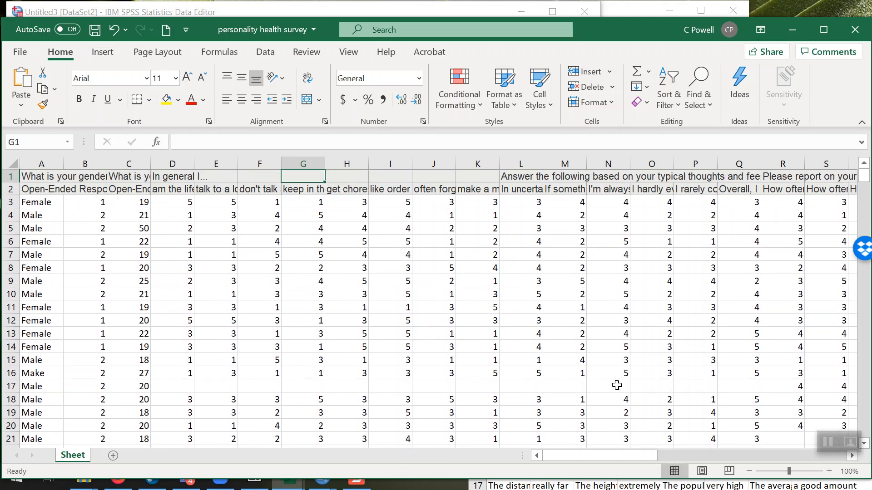
left_click(173, 189)
left_click(157, 202)
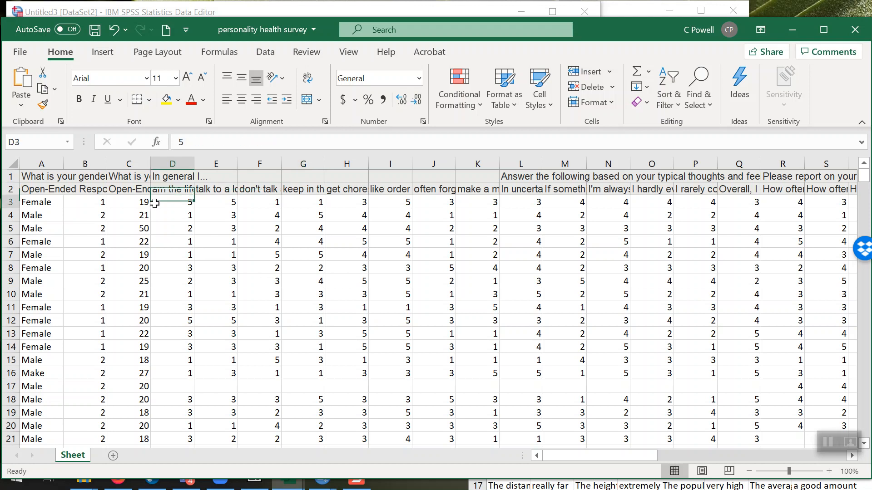
left_click(142, 202)
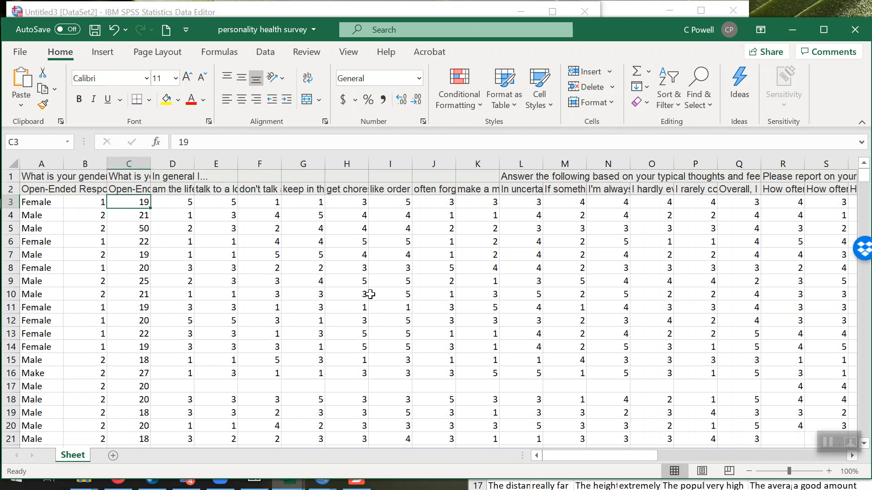
- Look across the responses along row 9, from the gender answer through the open-ended columns to the empty cell AP9
left_click_drag(81, 282, 55, 282)
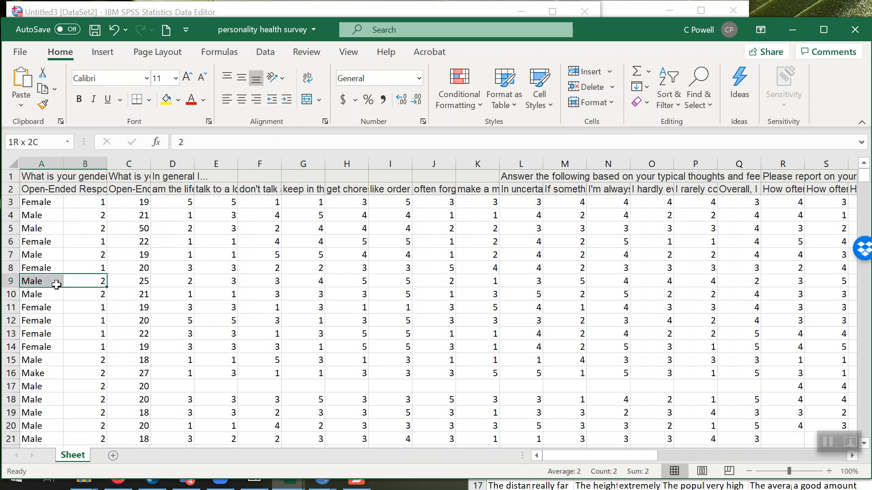
key("Right")
key("Right")
key("Right")
key("Right")
key("Right")
key("Right")
key("Right")
key("Right")
key("Right")
key("Right")
key("Right")
key("Right")
key("Right")
key("Right")
key("Right")
key("Right")
key("Right")
key("Right")
key("Right")
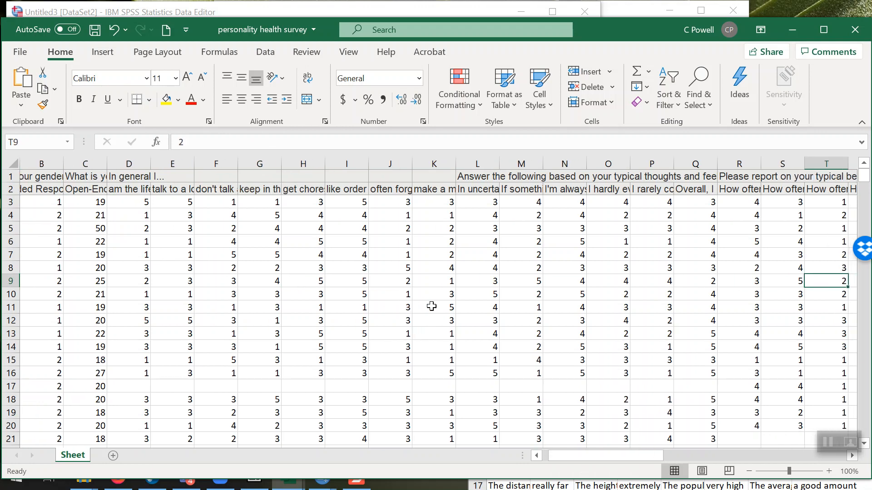
key("Right")
key("Right")
key("Right")
key("Right")
key("Right")
key("Right")
key("Right")
key("Right")
key("Right")
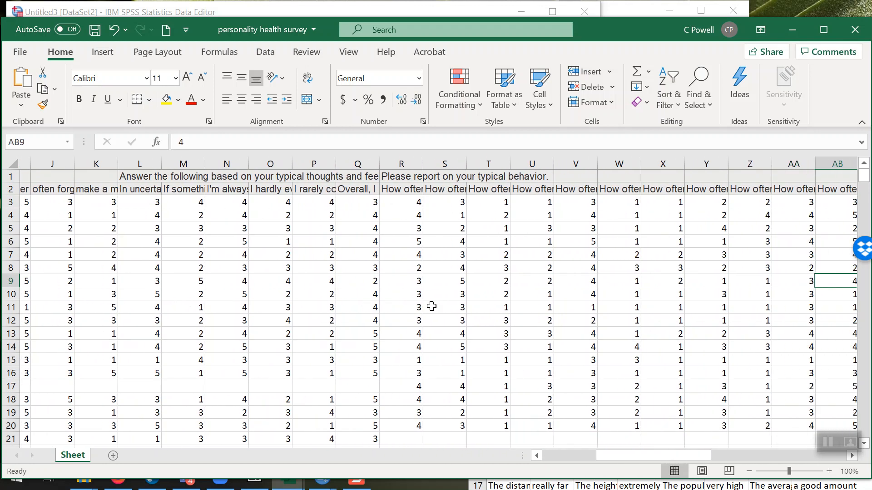
key("Right")
key("Right")
key("Right")
key("Right")
key("Right")
key("Right")
key("Right")
key("Right")
key("Right")
key("Right")
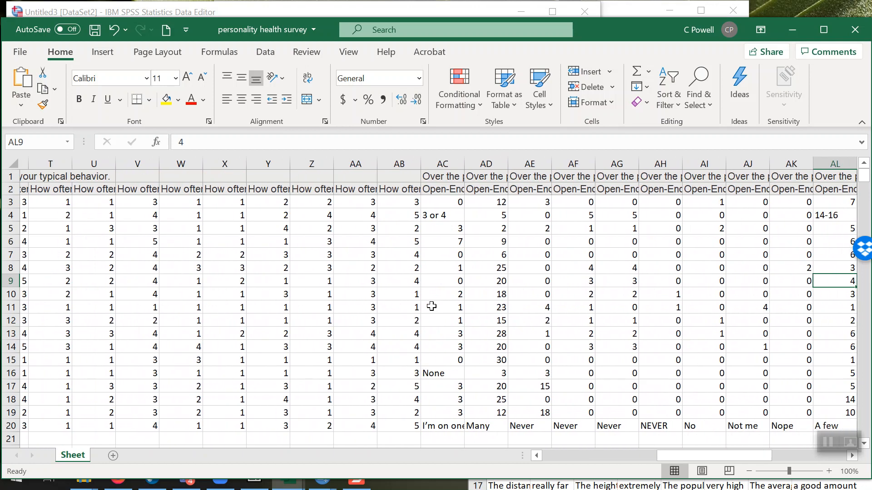
key("Right")
key("Right")
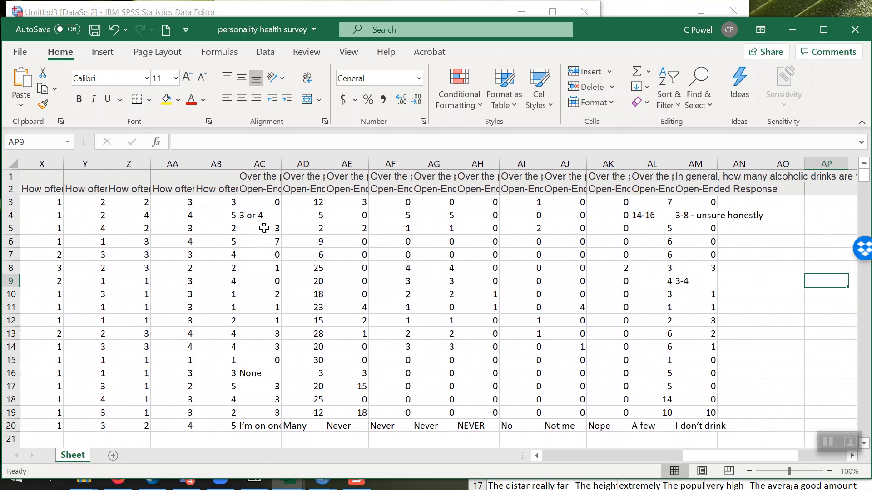
- Examine the non-numeric answers in column AC, including AC4 and AC16, down to row 23
left_click(261, 212)
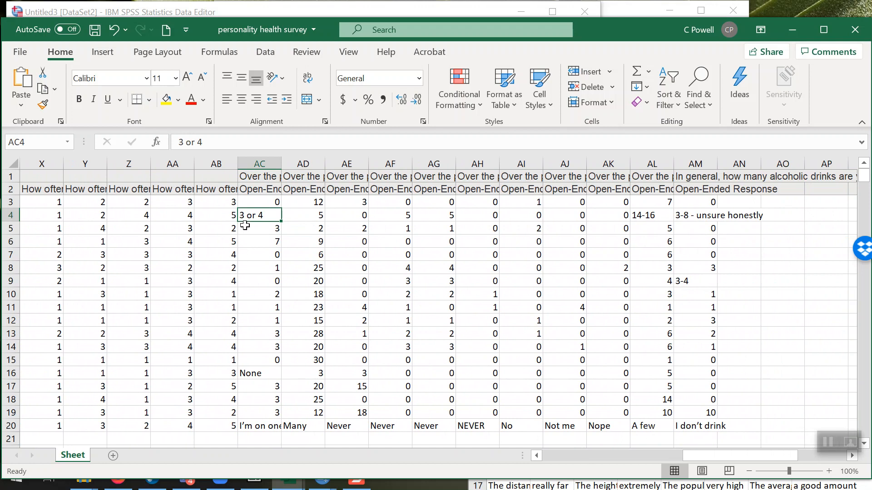
left_click(255, 369)
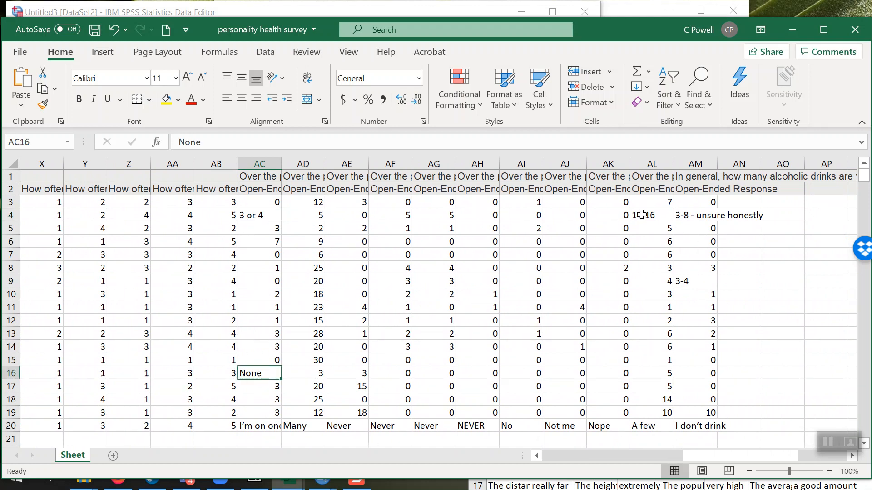
key("Down")
key("Down")
key("Down")
key("Down")
key("Down")
key("Down")
key("Down")
key("Down")
key("Down")
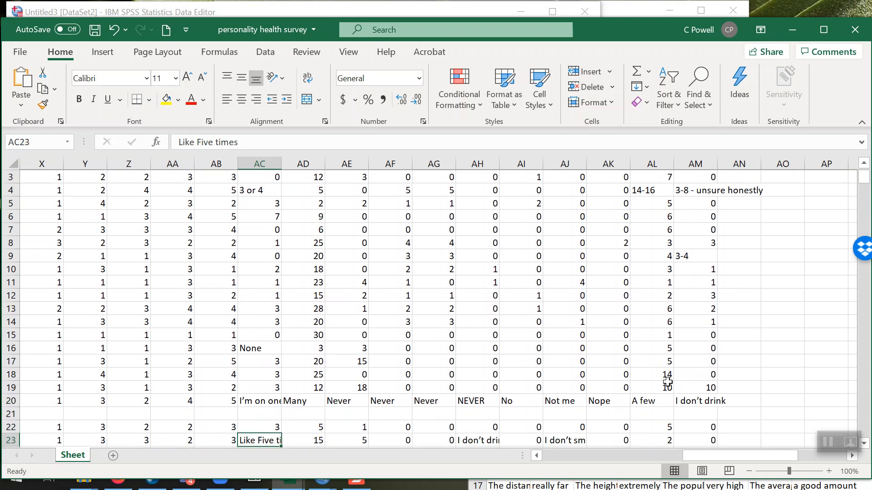
- Return up column AC to the first survey responses, ending on AC7
left_click(269, 414)
key("Up")
key("Up")
key("Up")
key("Up")
key("Up")
key("Up")
key("Up")
key("Up")
key("Up")
key("Up")
key("Up")
key("Up")
key("Up")
key("Up")
key("Up")
key("Up")
key("Up")
key("Up")
key("Up")
key("Up")
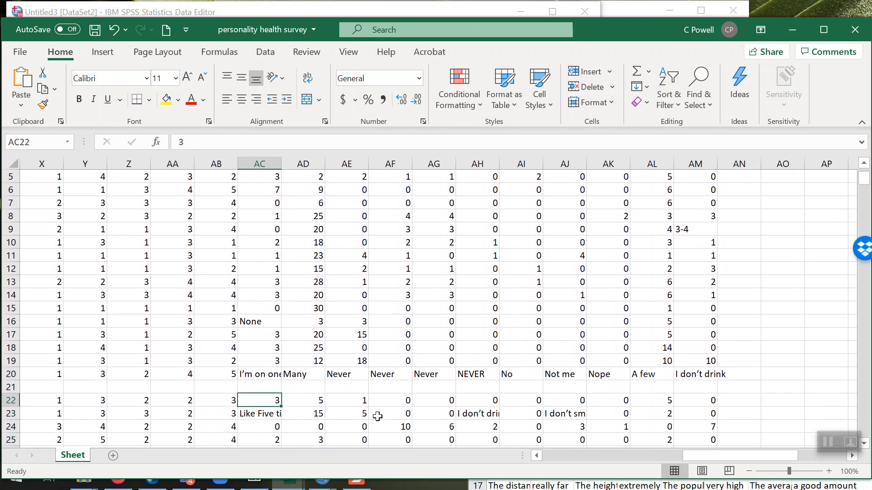
left_click(267, 257)
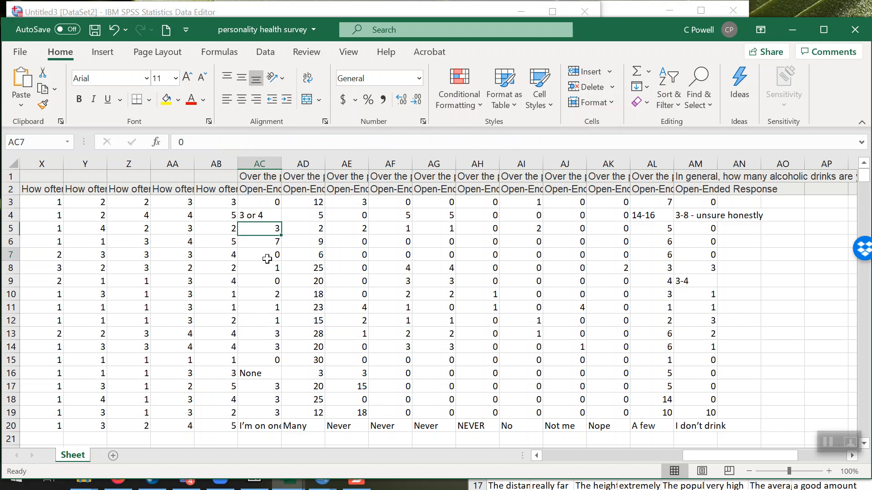
- Replace the text answers in column AC with numbers: 3.5 in AC4, 0 in AC16 and 1 in AC20
left_click(256, 212)
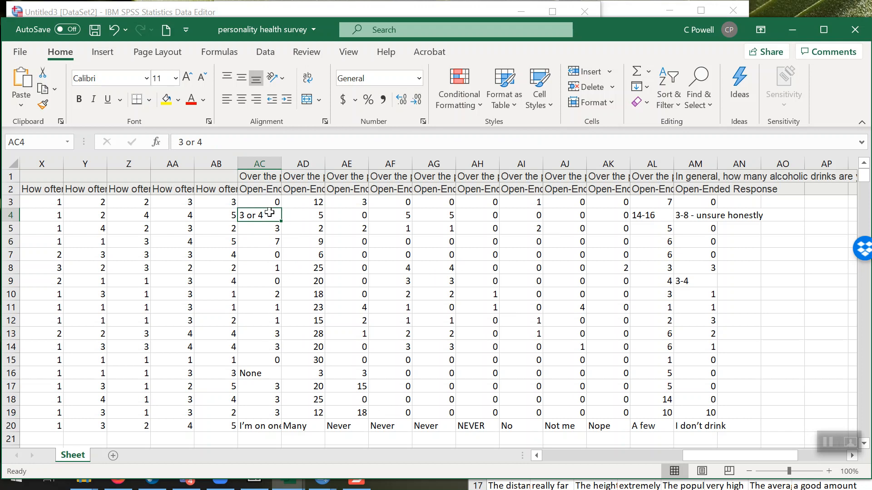
type("3.5")
key("Return")
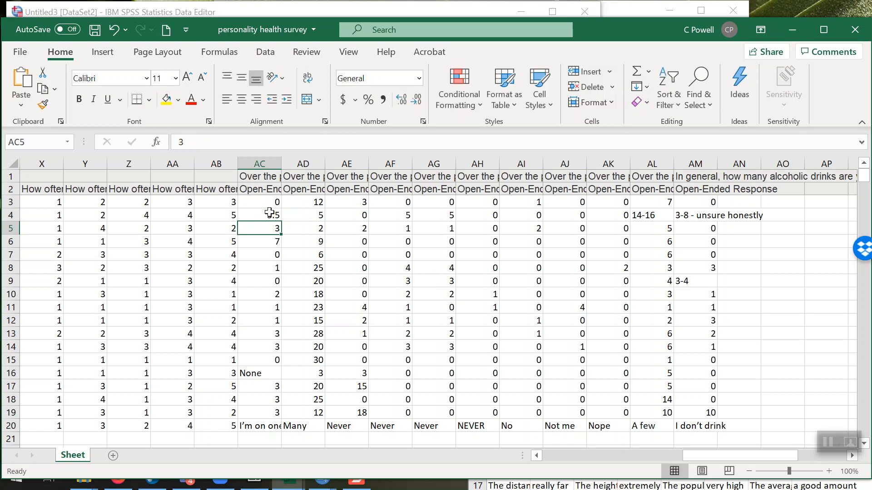
left_click(252, 374)
type("0")
left_click(260, 427)
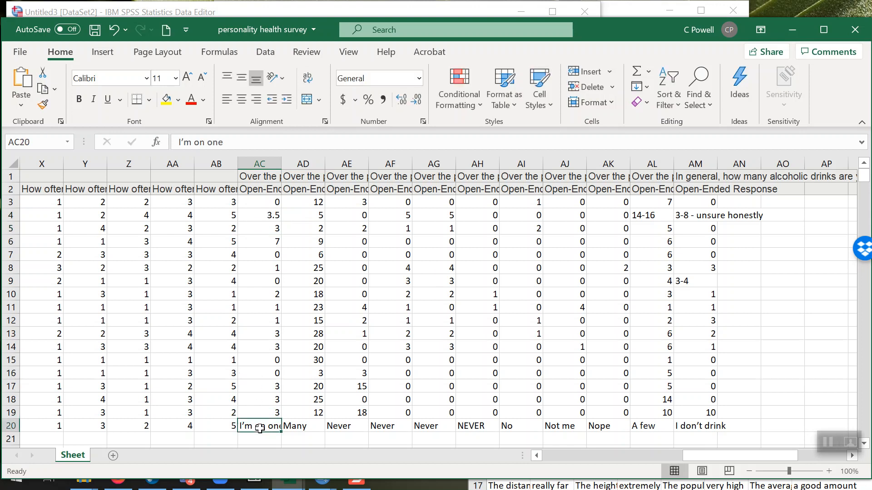
type("1")
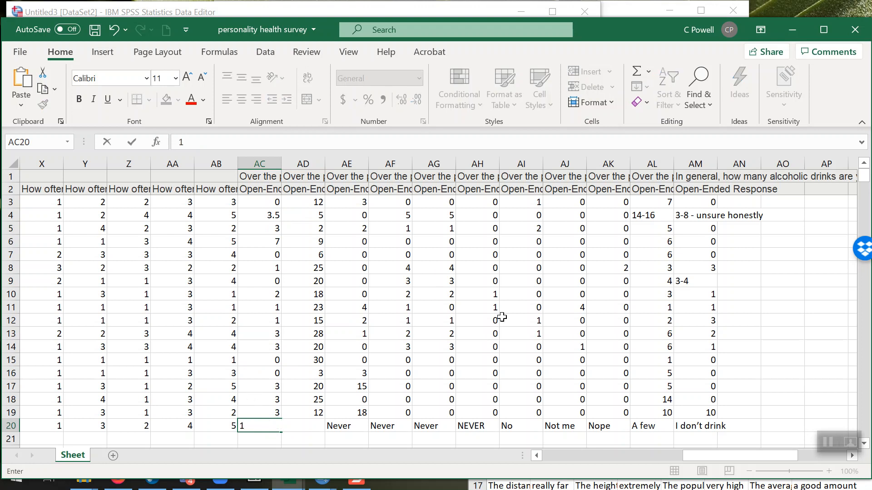
- Replace the range answers with single numbers: 15 in AL4, 5.5 in AM4 and 3.5 in AM9
left_click(644, 219)
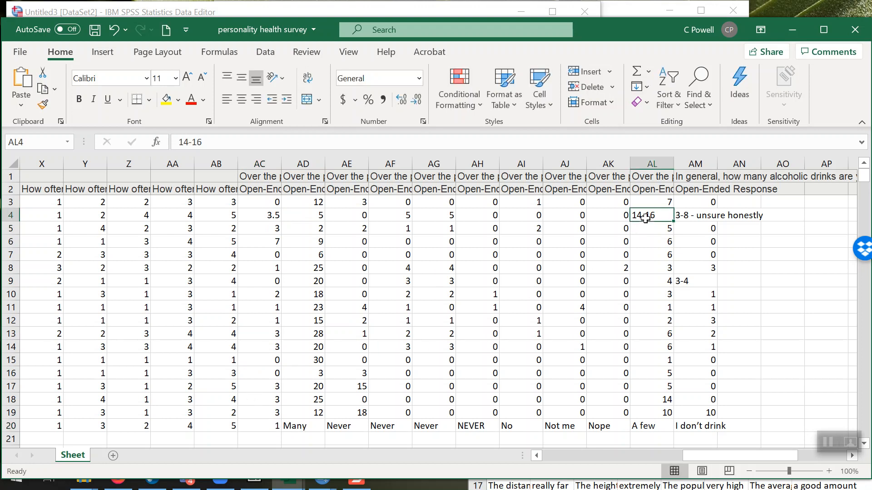
type("15")
left_click(684, 217)
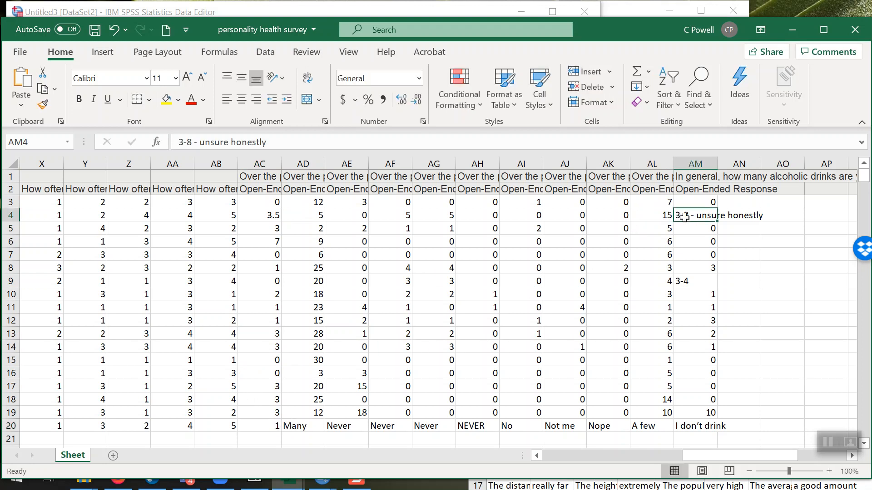
type("5.5")
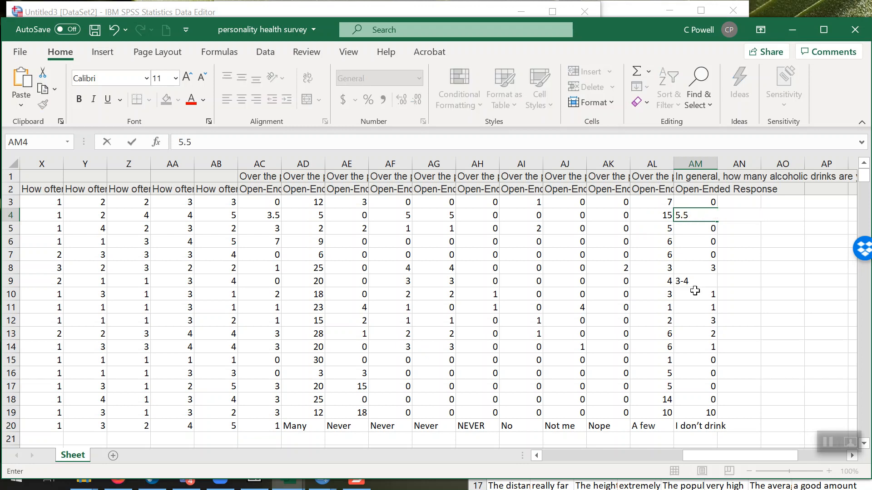
left_click(695, 282)
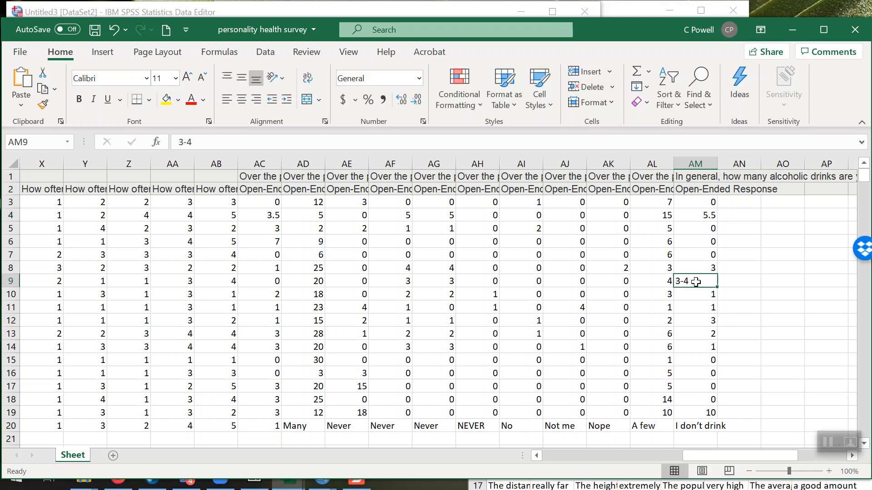
type("3.5")
key("Return")
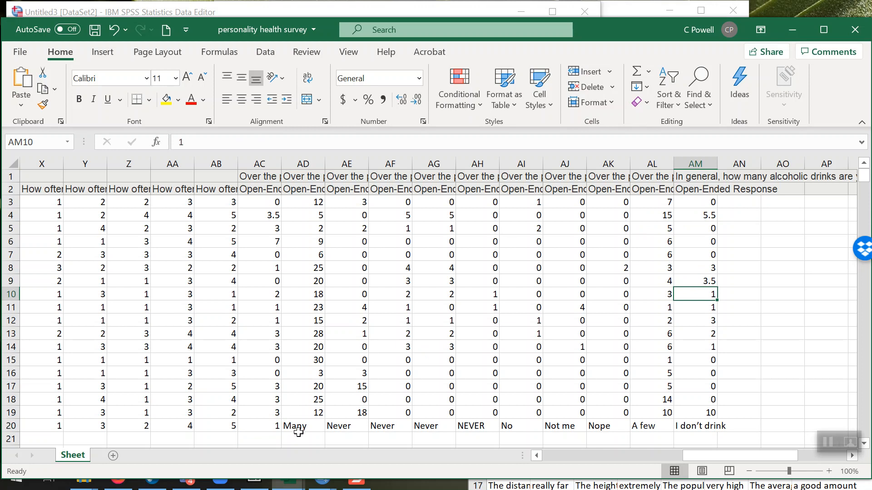
- Replace the written negative answers in row 20 with 0 in cells AE20 through AK20 and in AM20
left_click(345, 426)
type("0")
left_click(389, 426)
type("0")
left_click(431, 425)
type("0")
left_click(470, 426)
type("0")
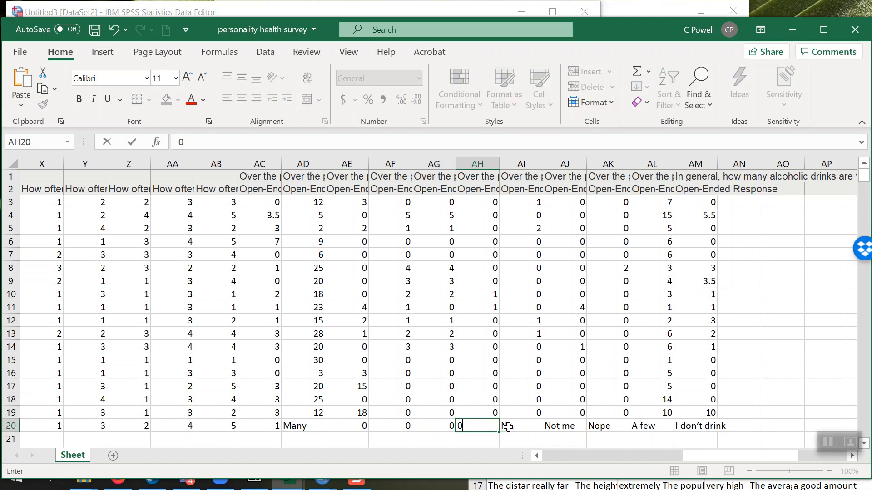
left_click(506, 426)
type("0")
left_click(565, 430)
type("0")
left_click(599, 426)
type("0")
left_click(690, 428)
type("0")
- Compare the vague answers in AD20 and AL20, and clear the "A few" answer from AL20
left_click(645, 426)
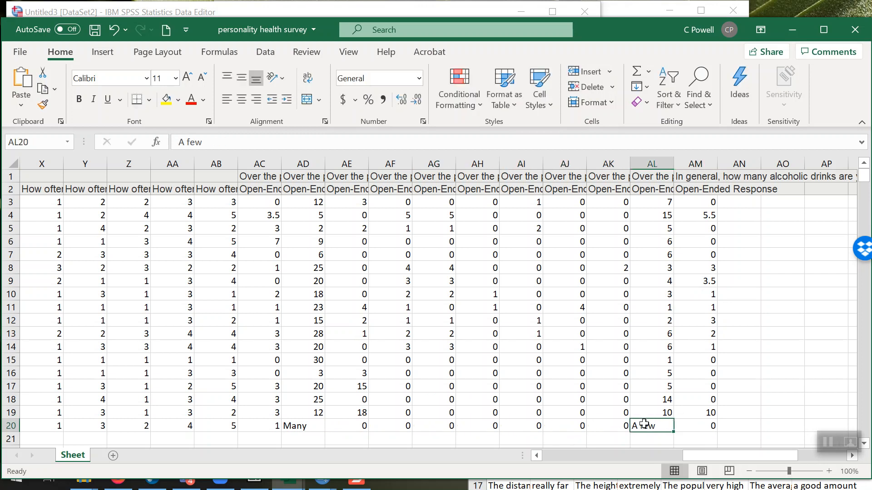
left_click(296, 428)
left_click(650, 427)
left_click(294, 423)
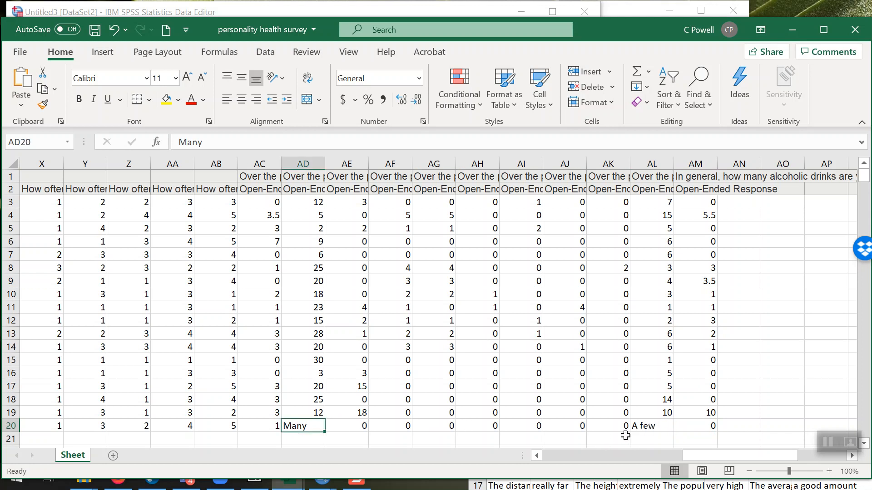
left_click(649, 424)
key("Delete")
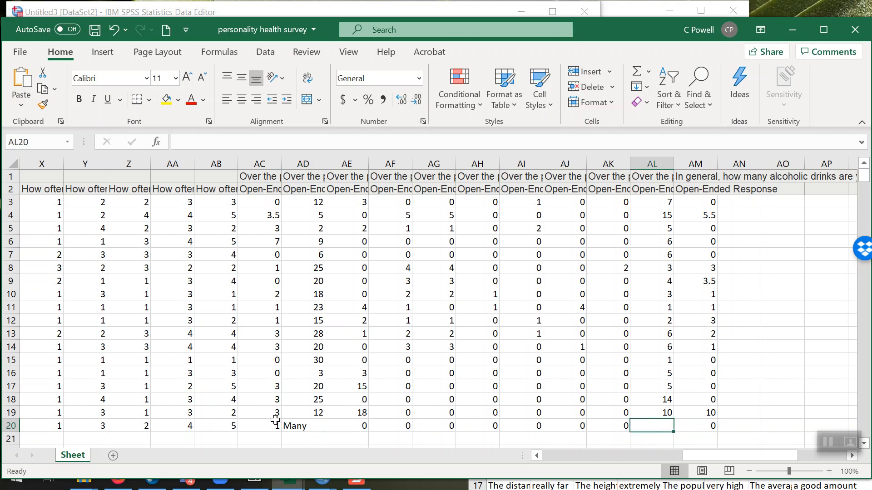
- Clear the non-numeric answer "Many" from cell AD20
left_click(308, 428)
key("Delete")
key("Up")
key("Up")
key("Up")
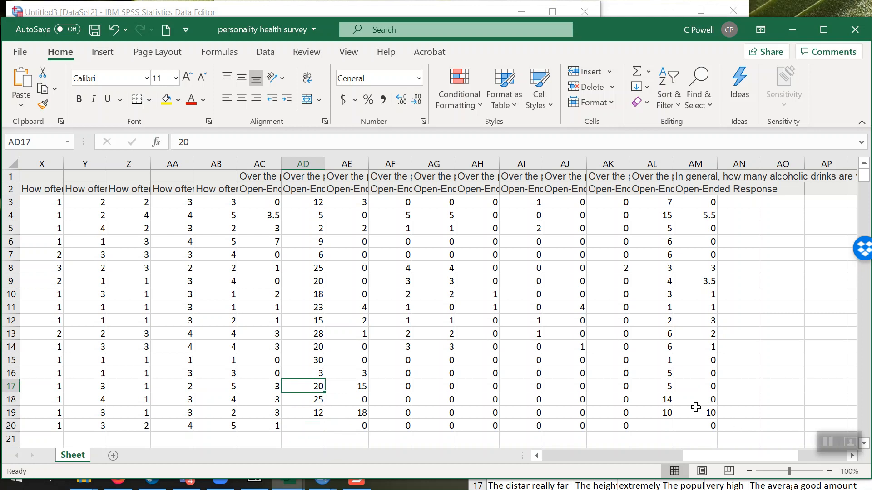
- Look back across the cleaned survey columns as far as the numeric gender codes in column B
left_click(445, 360)
key("Left")
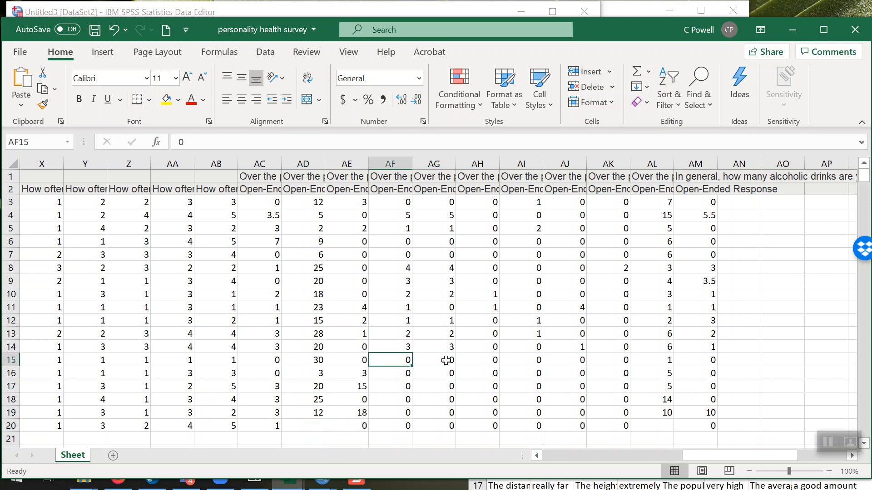
key("Left")
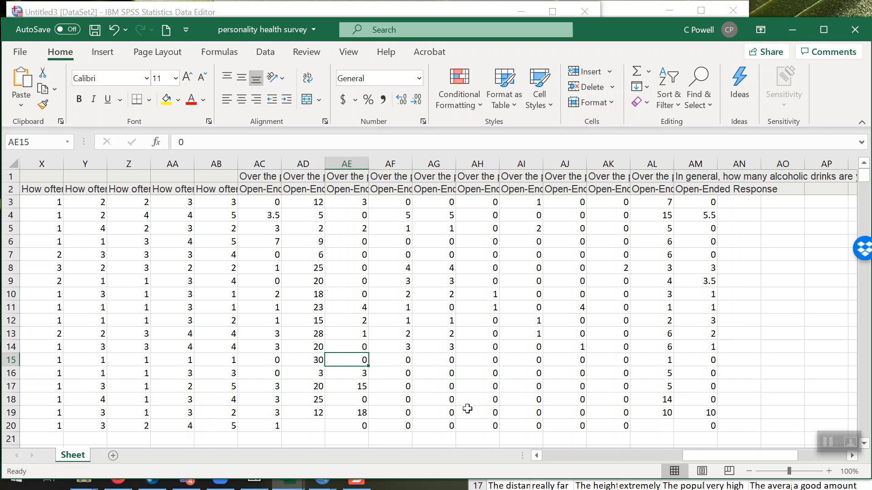
key("Left")
key("Left")
key("Left")
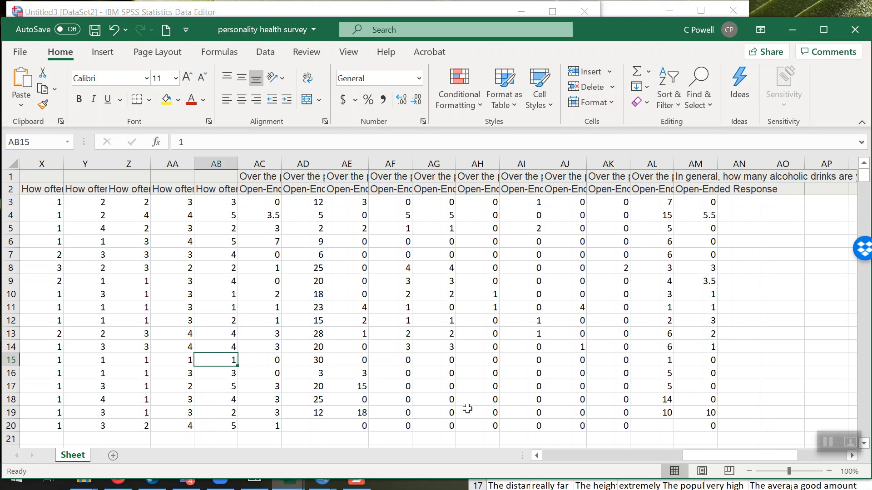
key("Left")
key("Left")
key("Left")
key("Left")
key("Left")
key("Left")
key("Left")
key("Left")
key("Left")
key("Left")
key("Left")
key("Left")
key("Left")
key("Left")
key("Left")
key("Left")
key("Left")
key("Left")
key("Left")
key("Left")
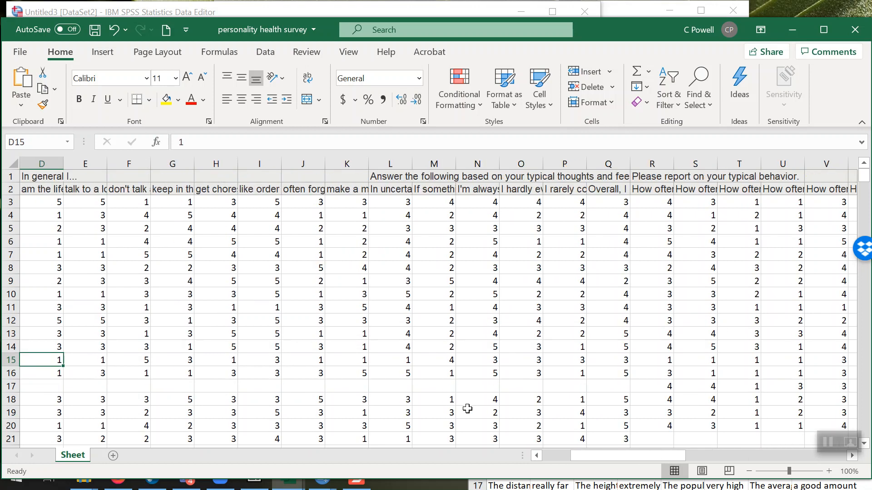
left_click_drag(72, 218, 72, 352)
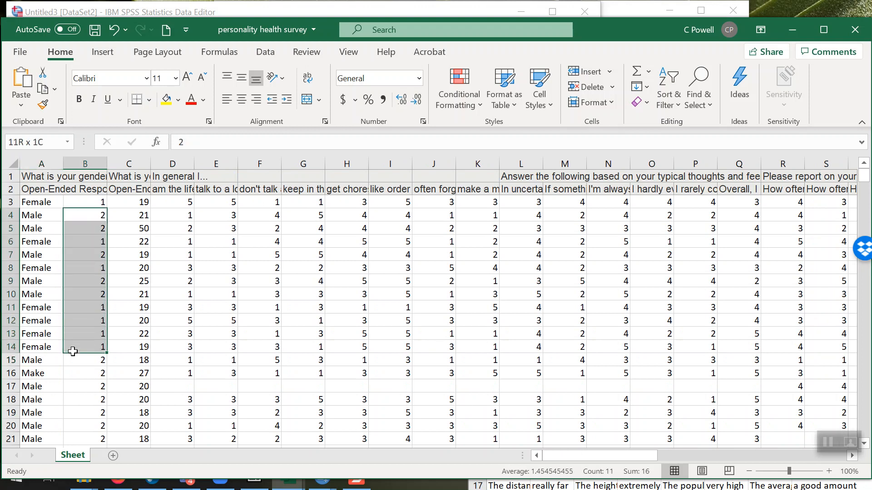
left_click(419, 333)
- Switch to the SPSS Data Editor, place its window below the Excel question headers, and select the first variable's name cell
mouse_move(323, 478)
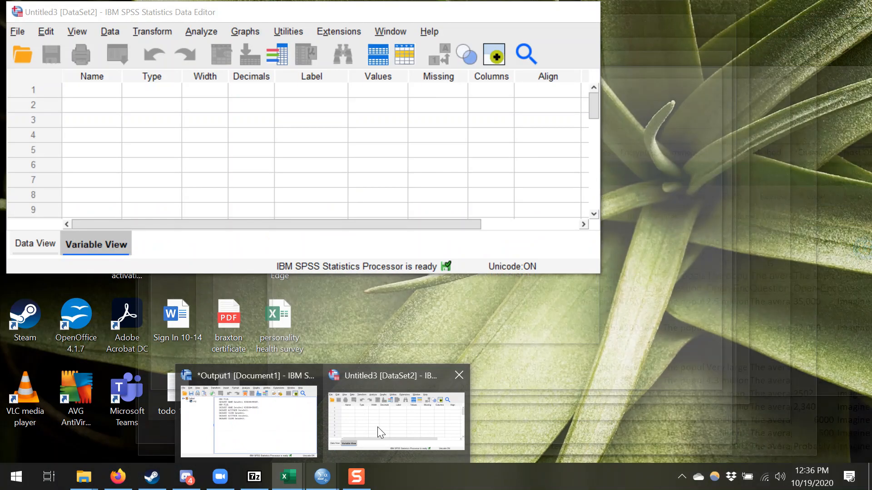
left_click(378, 427)
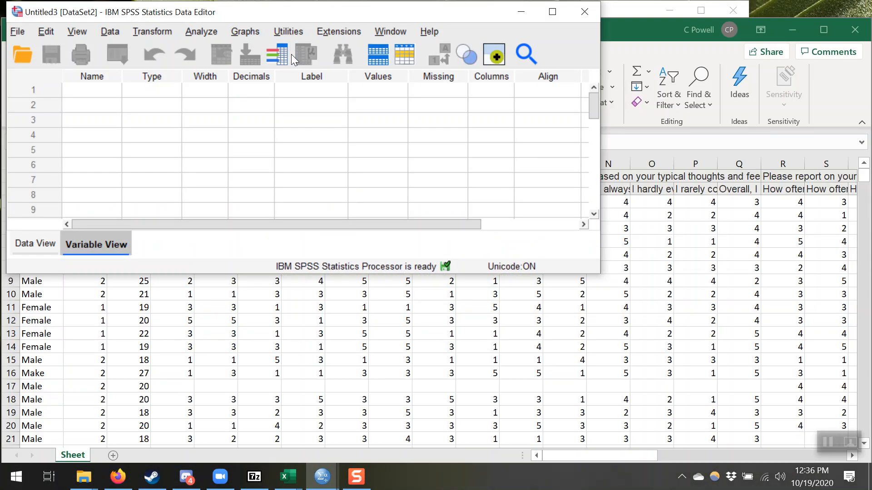
left_click_drag(274, 15, 510, 94)
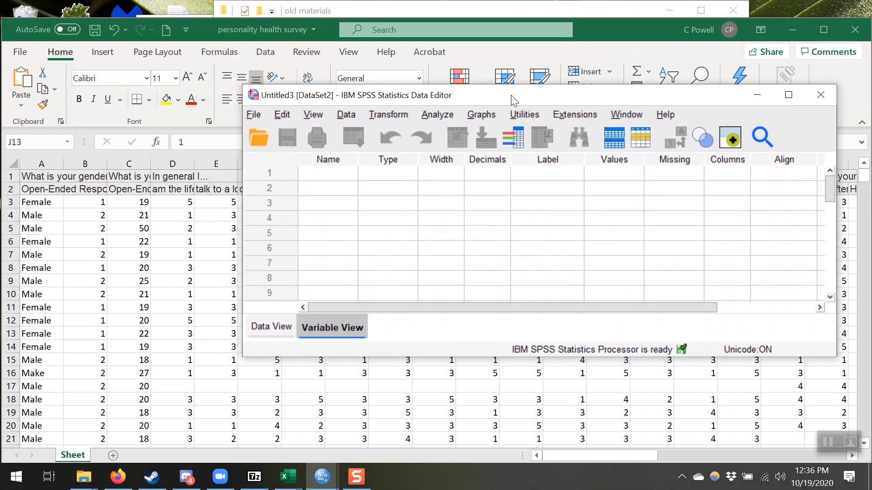
left_click(266, 329)
left_click(331, 329)
left_click(331, 173)
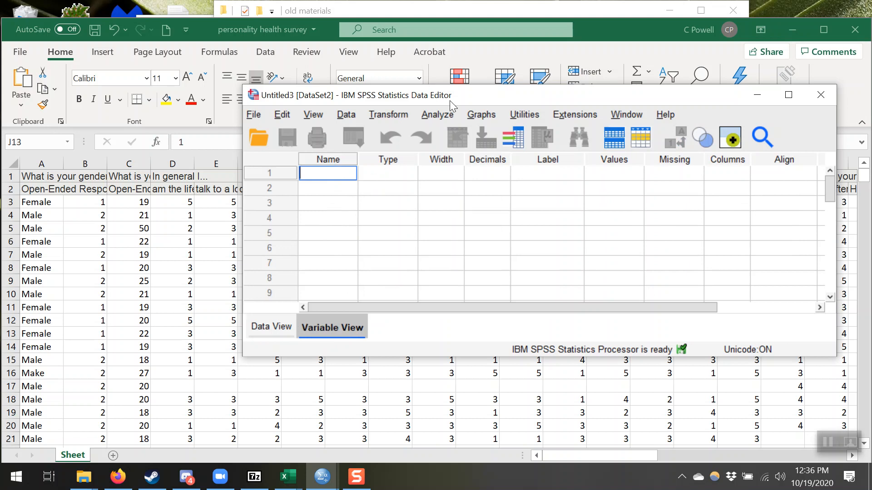
left_click_drag(484, 99, 431, 225)
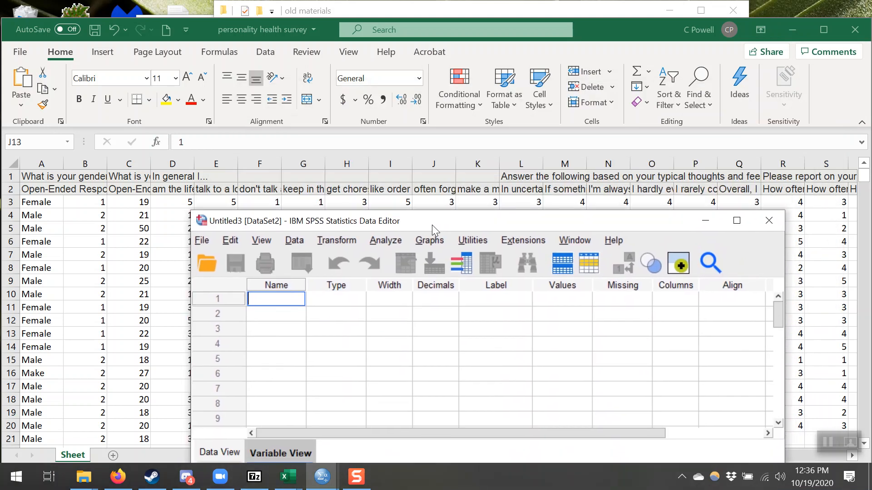
- Name the first two variables gender and age
type("gender")
key("BackSpace")
key("BackSpace")
key("BackSpace")
type("der")
key("Return")
type("age")
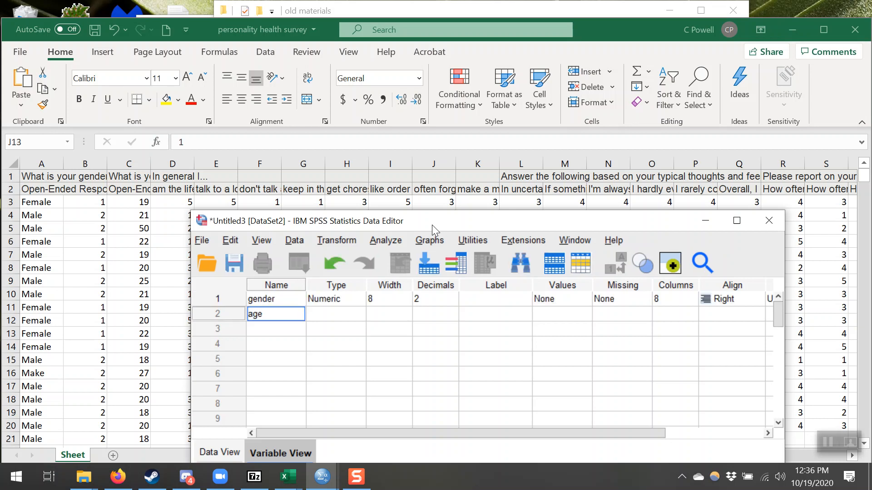
key("Return")
- Add four extraversion variables named extra1, extra2, extra3 and extra4 below age
type("ext")
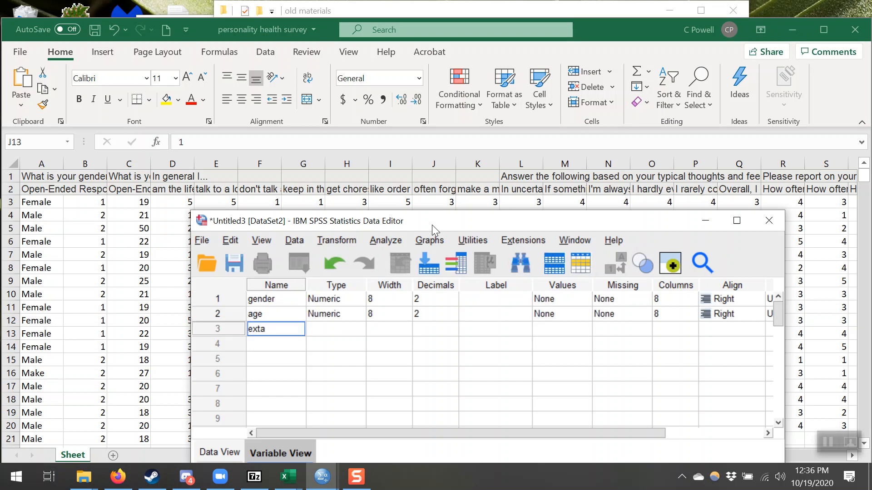
type("ra1")
key("Return")
type("extra2")
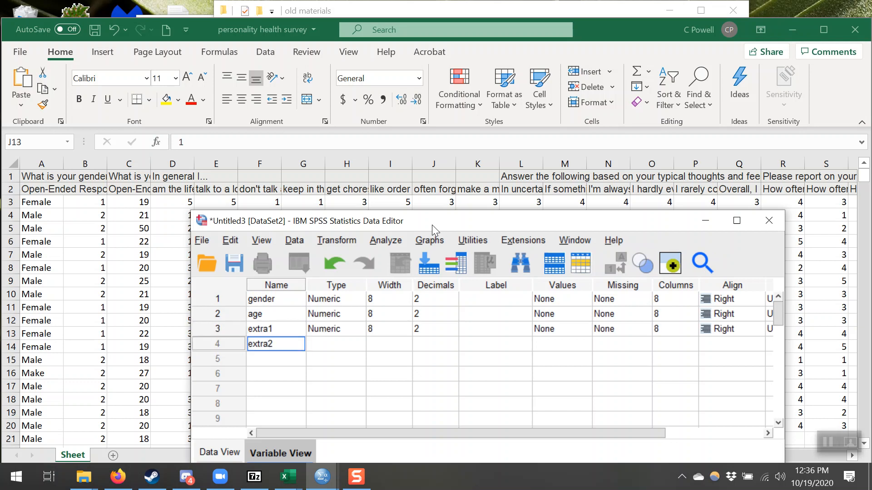
key("Return")
type("extra3")
key("Return")
type("ext")
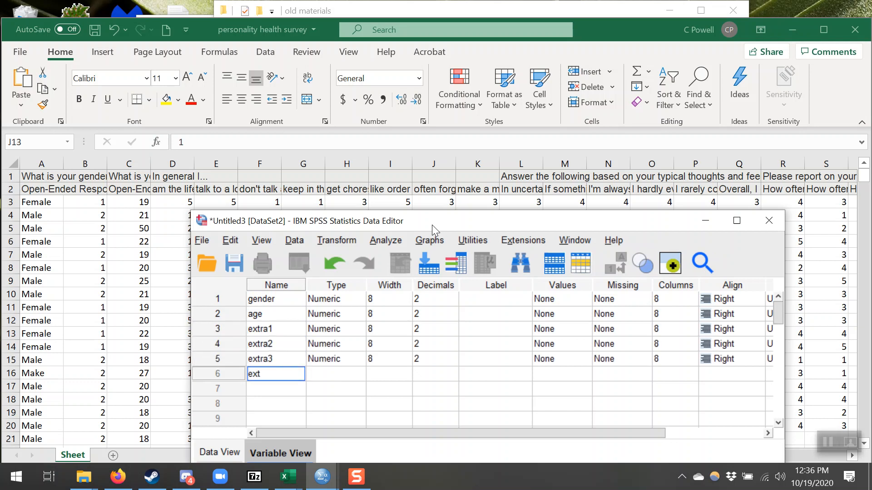
type("ra4")
key("Return")
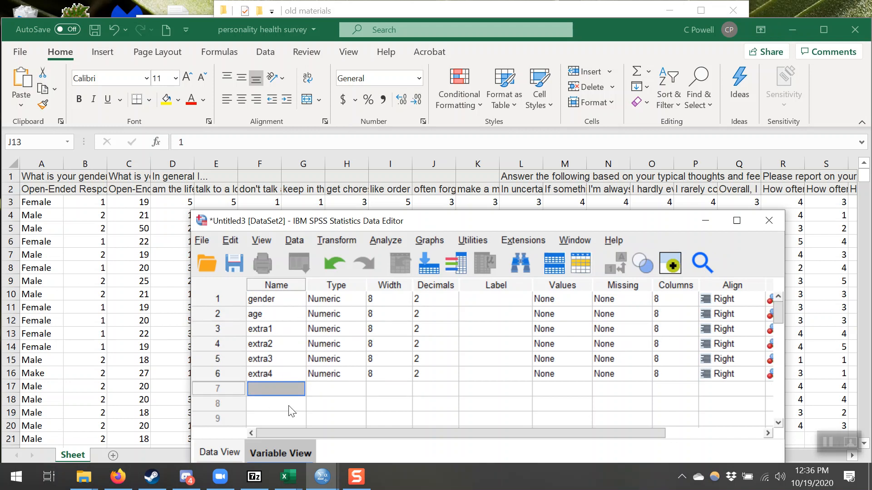
- Add four conscientiousness variables named consc1, consc2, consc3 and consc4 below extra4
type("con")
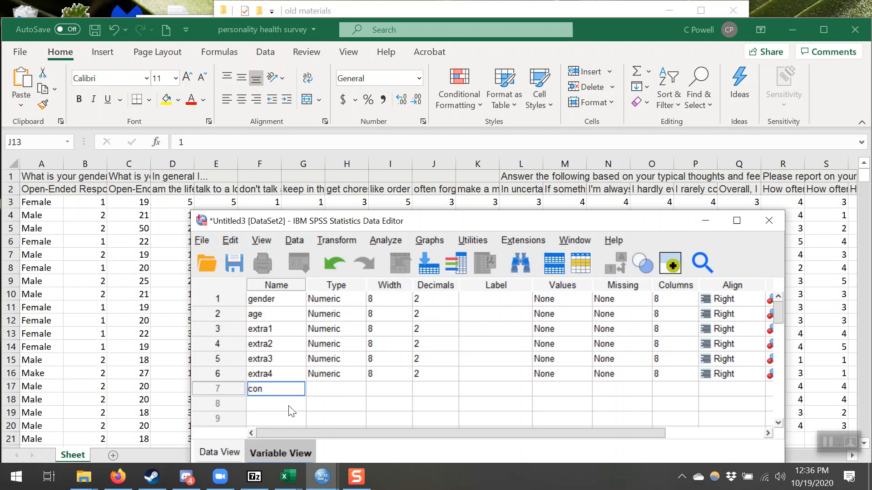
type("sc1")
key("Return")
type("c")
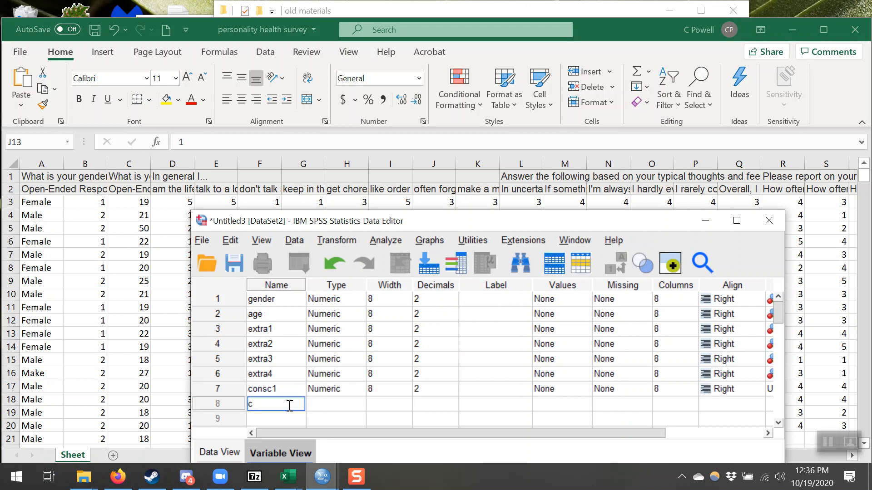
type("onsc3")
key("BackSpace")
type("2")
key("Return")
type("consc3")
key("Return")
type("consc")
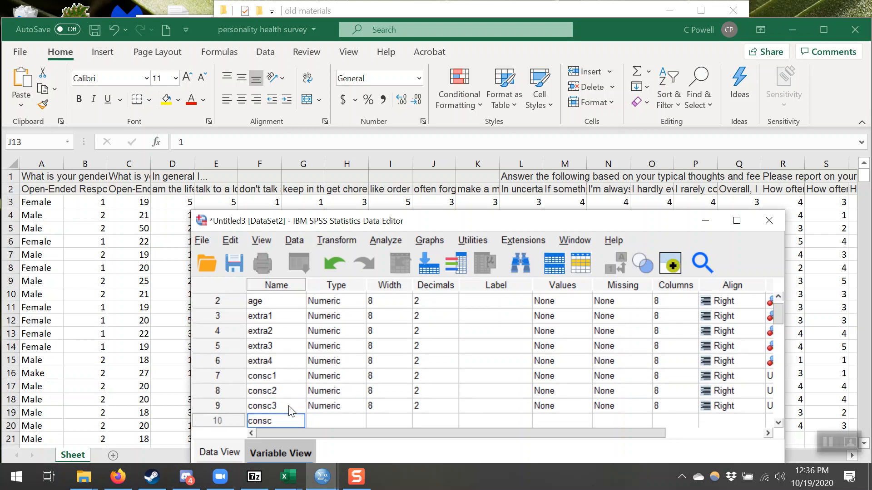
key("Return")
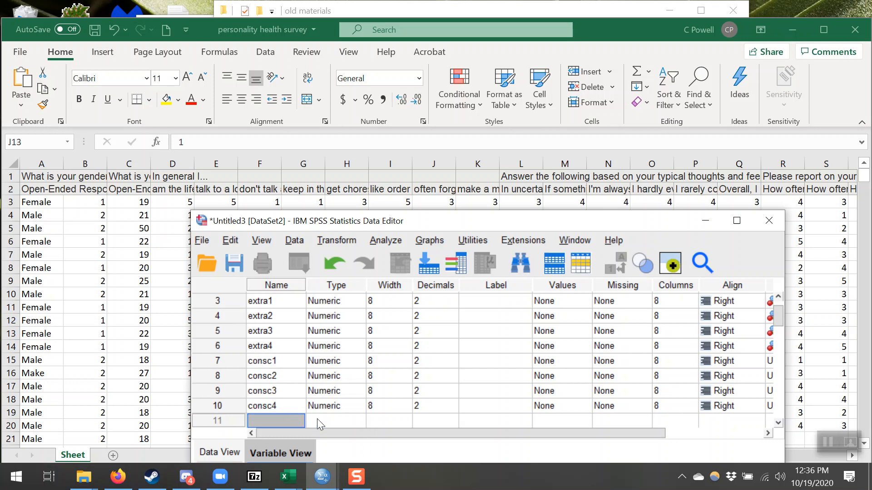
- Add six optimism variables named optimism1 through optimism6 below consc4
type("optim")
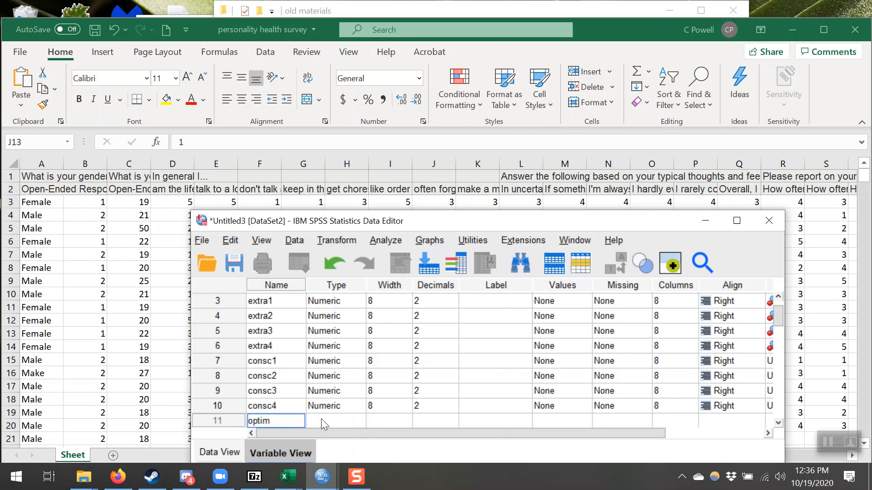
type("ism1")
key("Return")
type("optim")
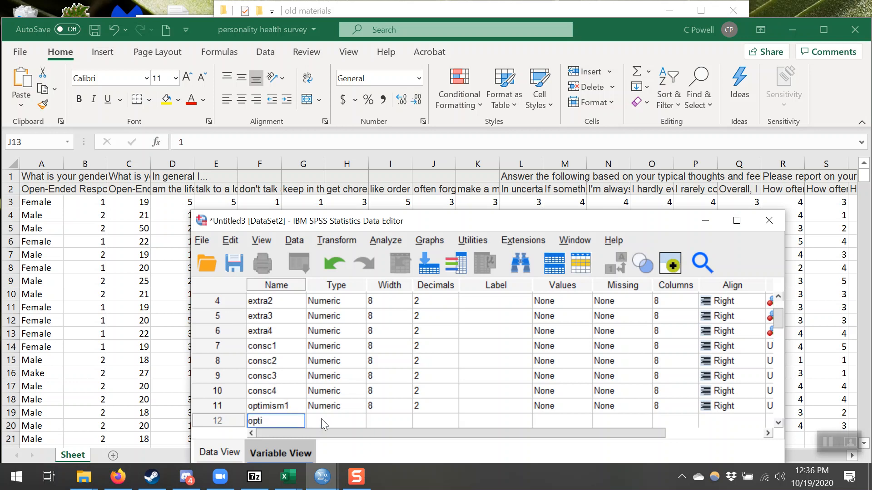
type("ism2")
key("Return")
type("optimism3")
key("Return")
type("optimism4")
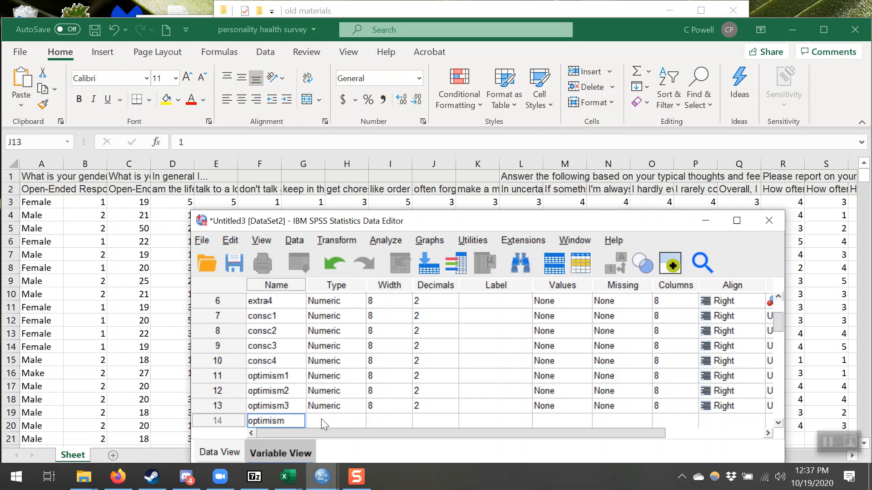
key("Return")
type("optimism5")
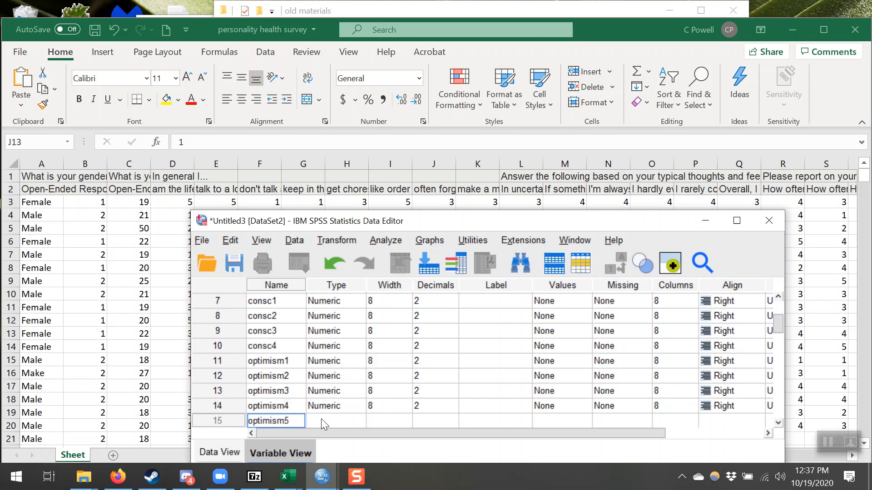
key("Return")
type("optimism6")
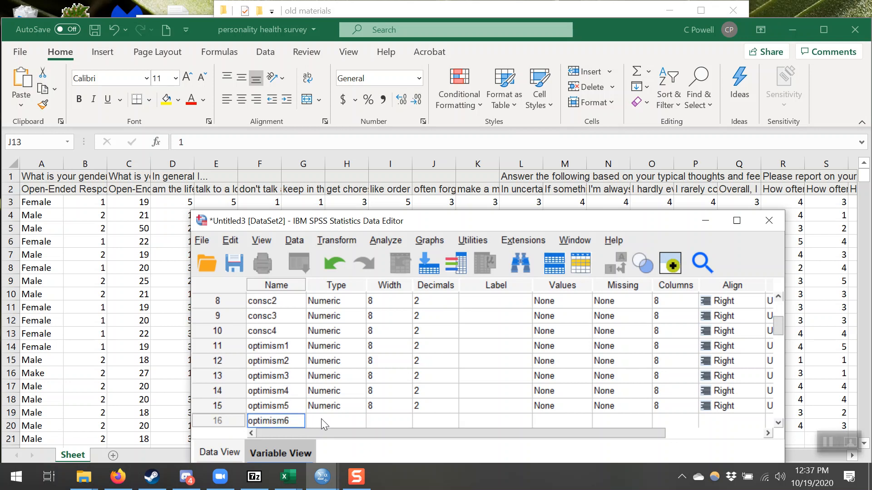
key("Return")
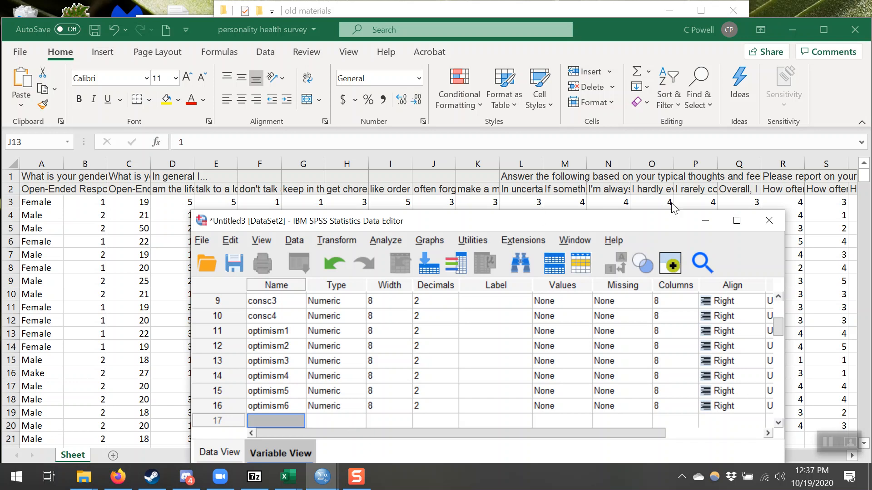
- Read the survey question in Excel cell R2 and add a variable named balanced for it in SPSS
left_click(737, 190)
left_click(776, 189)
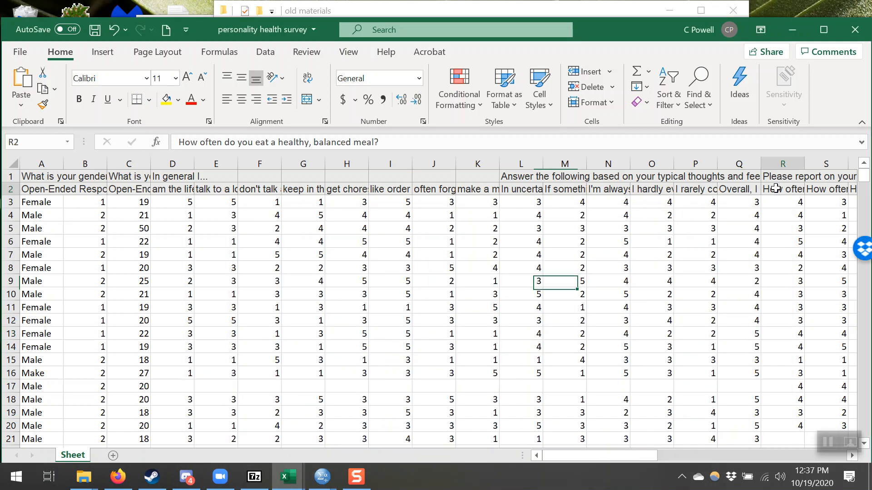
mouse_move(324, 465)
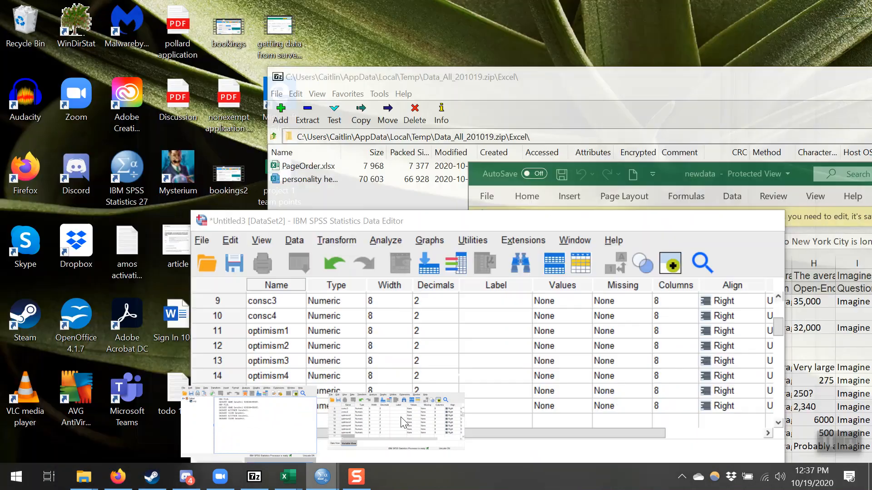
left_click(400, 417)
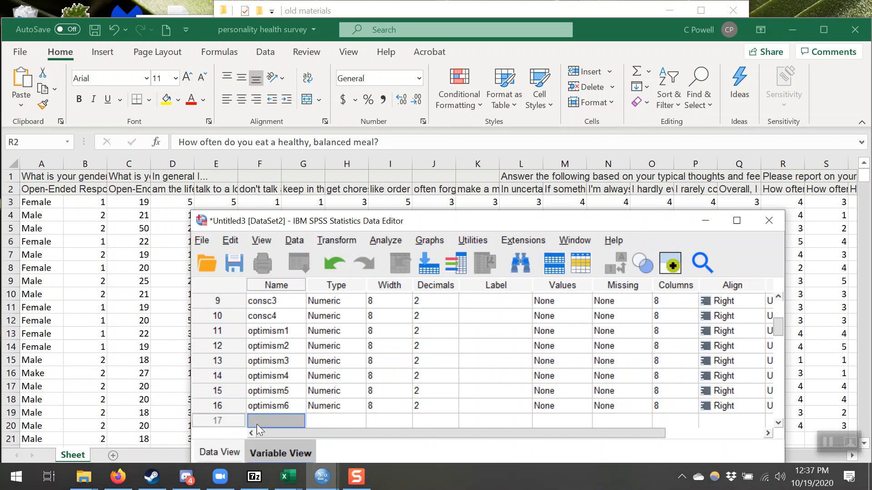
type("balanced")
key("Return")
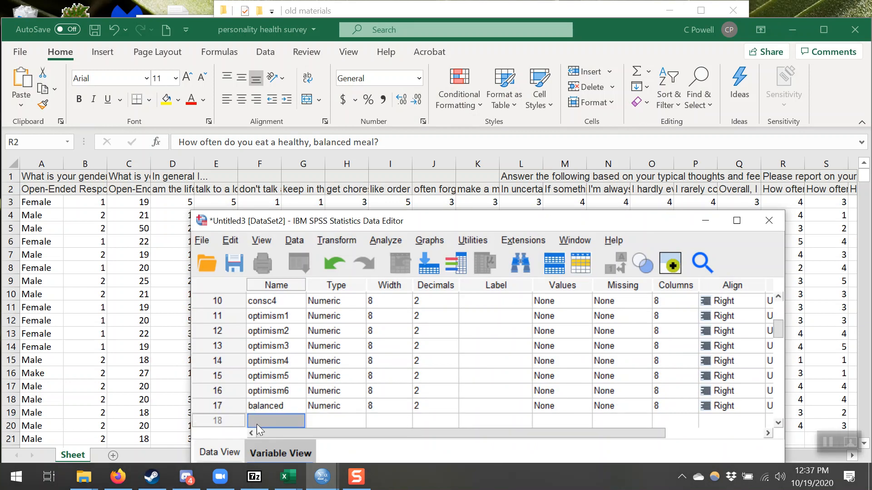
- Open the value labels of the gender variable and add the label females for value 1
key("Up")
key("Up")
key("Up")
key("Up")
key("Up")
key("Up")
key("Up")
key("Up")
key("Up")
key("Up")
key("Up")
key("Up")
key("Up")
key("Up")
key("Up")
key("Up")
key("Up")
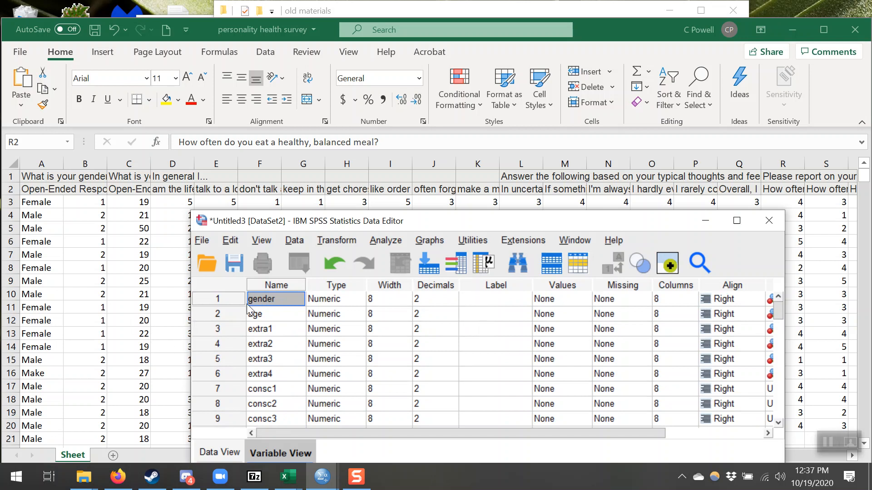
double_click(258, 298)
left_click(554, 300)
left_click(585, 299)
type("2")
key("BackSpace")
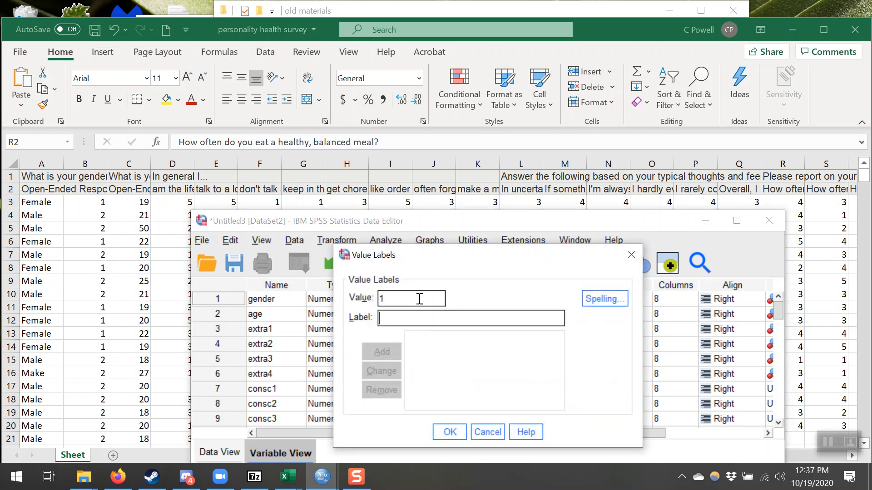
type("females")
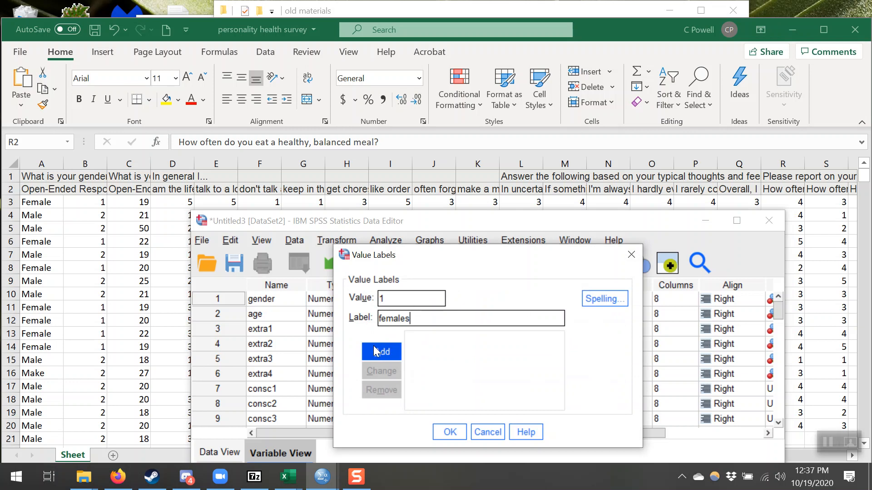
left_click(376, 349)
- Add the label males for value 2 of the gender variable
type("2")
key("Tab")
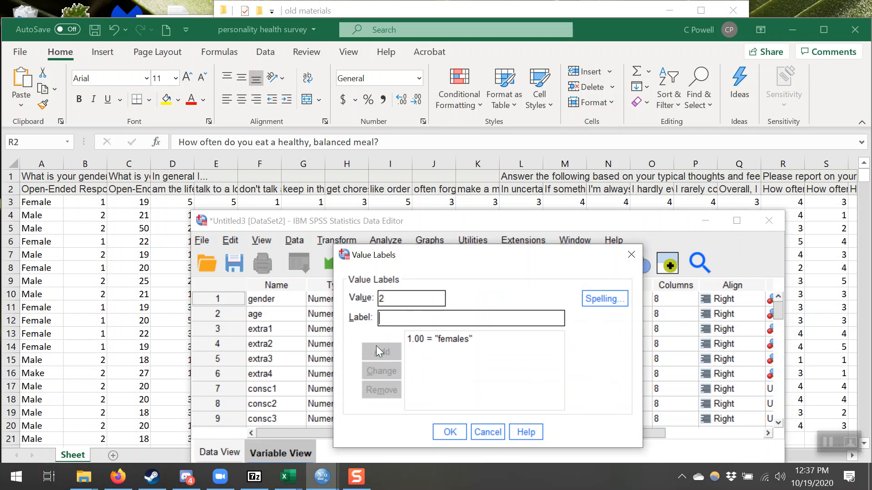
type("males")
left_click(381, 353)
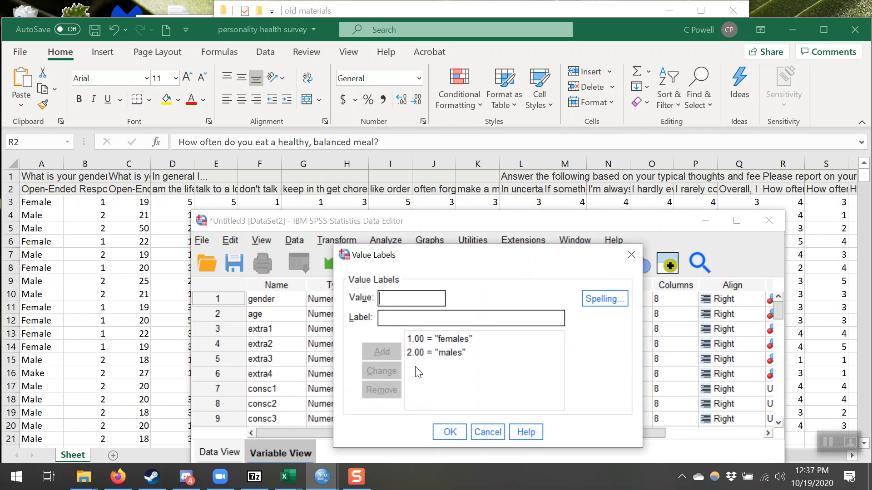
- Confirm the value labels of the gender variable and reopen them to review the entries for 1 and 2
left_click(449, 429)
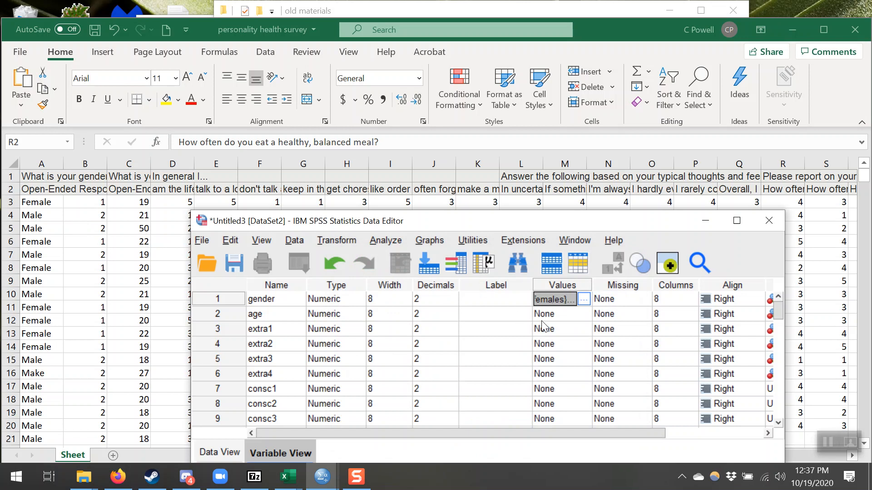
left_click_drag(501, 315, 505, 429)
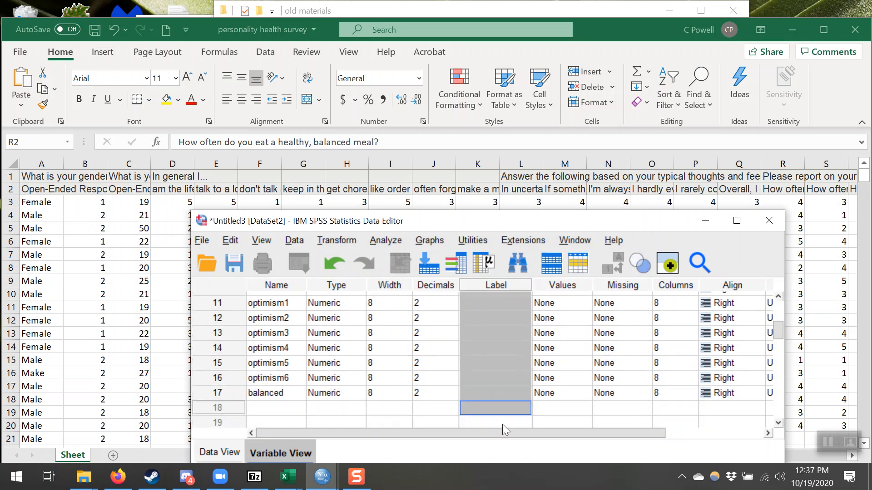
left_click_drag(778, 337, 780, 310)
left_click(513, 314)
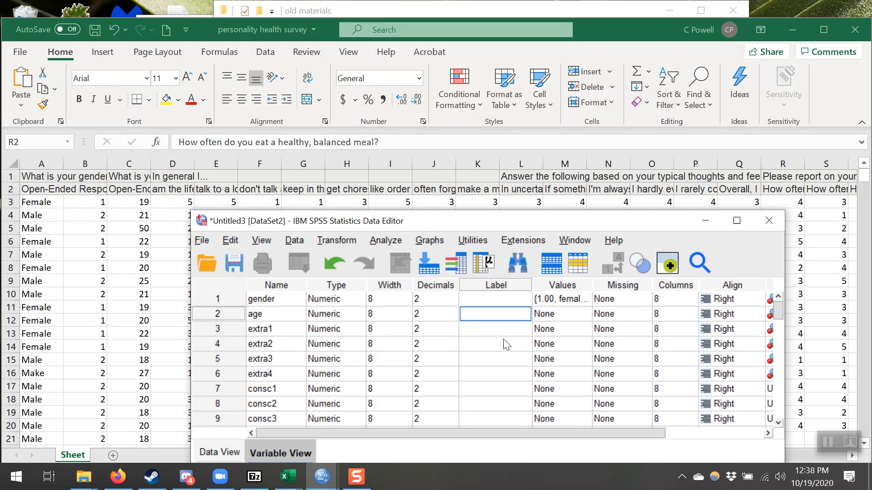
left_click(553, 301)
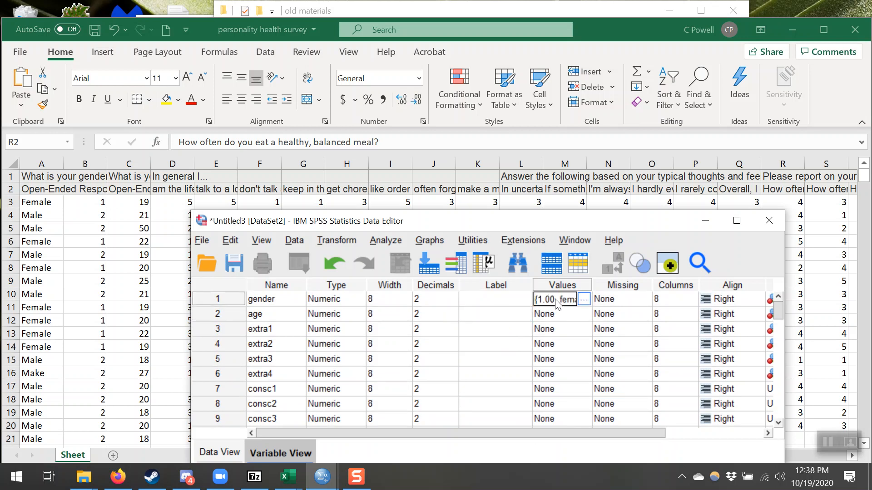
left_click(588, 300)
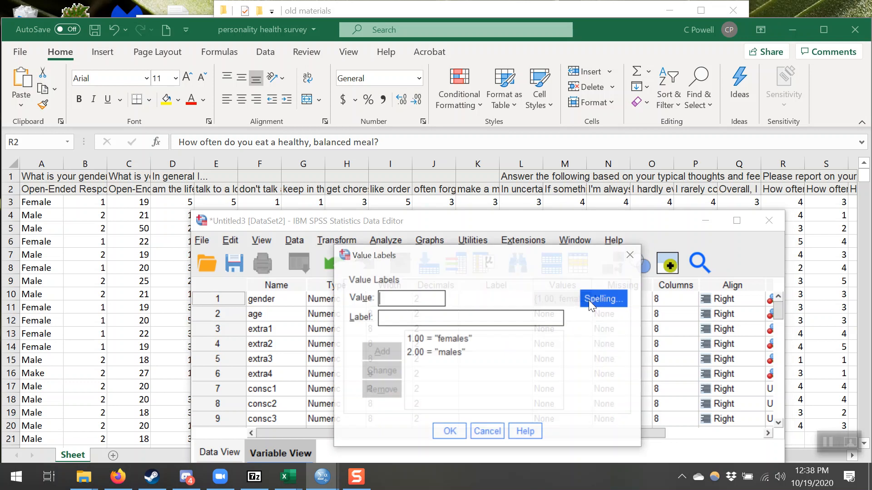
left_click(631, 255)
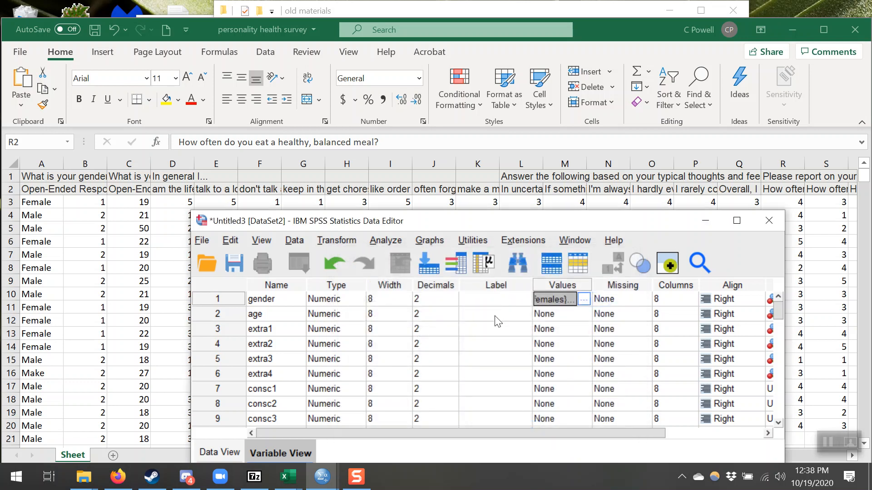
left_click(495, 316)
key("Return")
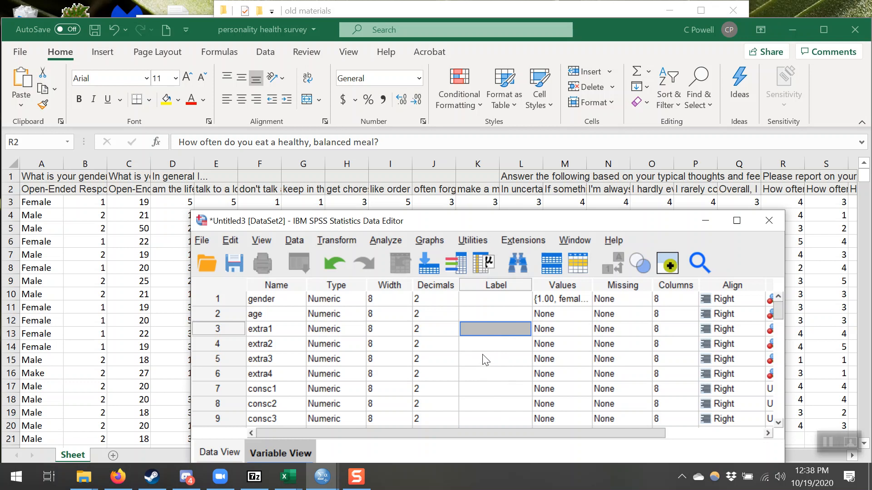
double_click(483, 313)
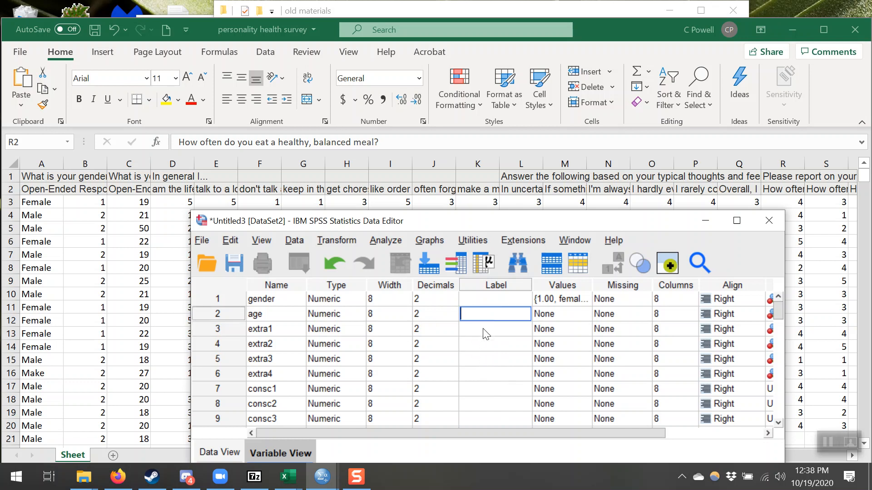
left_click(483, 329)
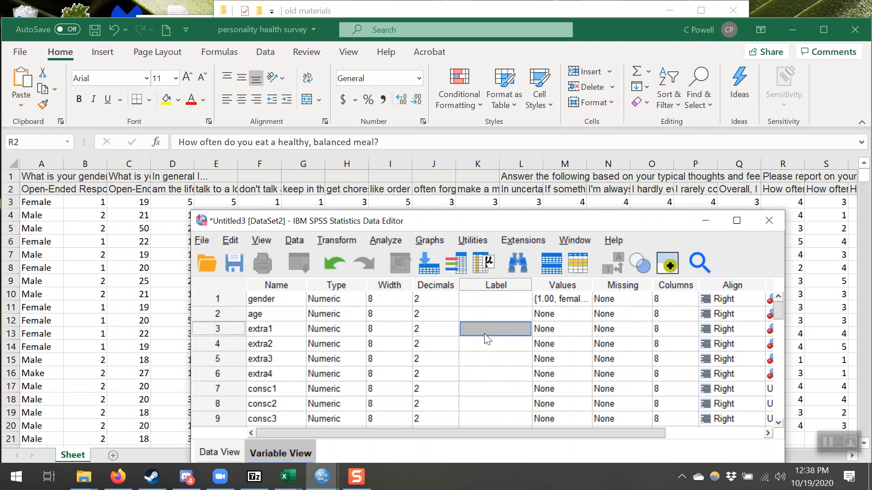
left_click_drag(488, 330, 490, 373)
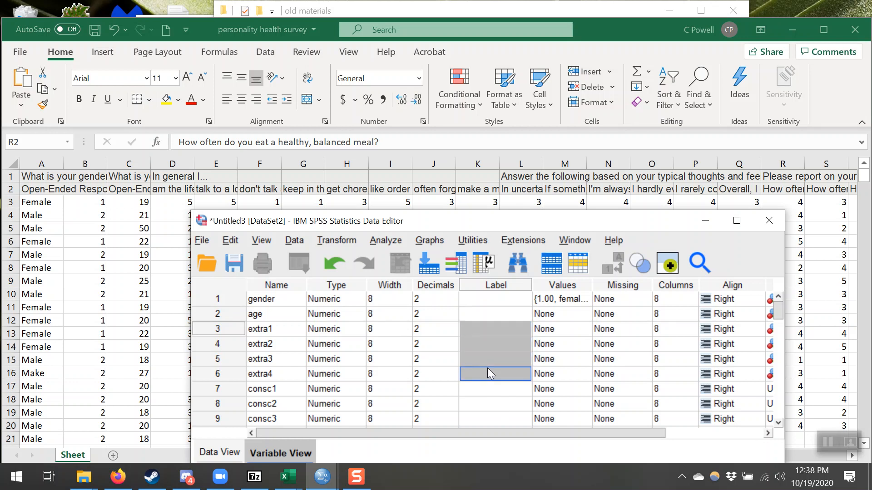
double_click(496, 324)
double_click(496, 344)
double_click(495, 357)
double_click(492, 374)
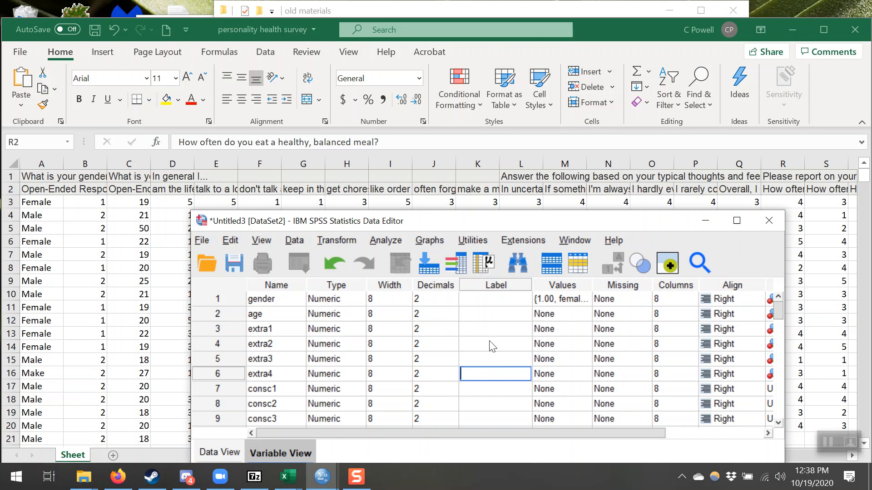
- Copy the question text "am the life of the party" from Excel cell D2 into the label of extra1 in SPSS
left_click(176, 191)
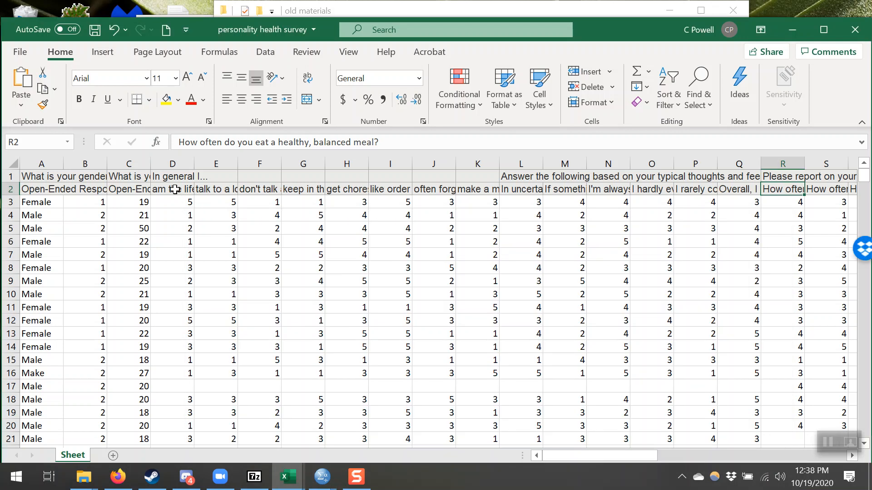
left_click(176, 190)
left_click_drag(284, 143, 142, 123)
key("ctrl+c")
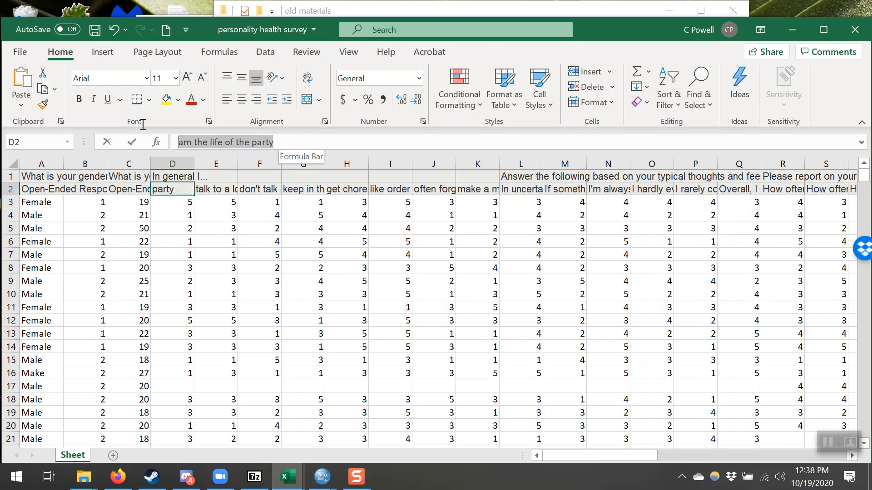
left_click(323, 477)
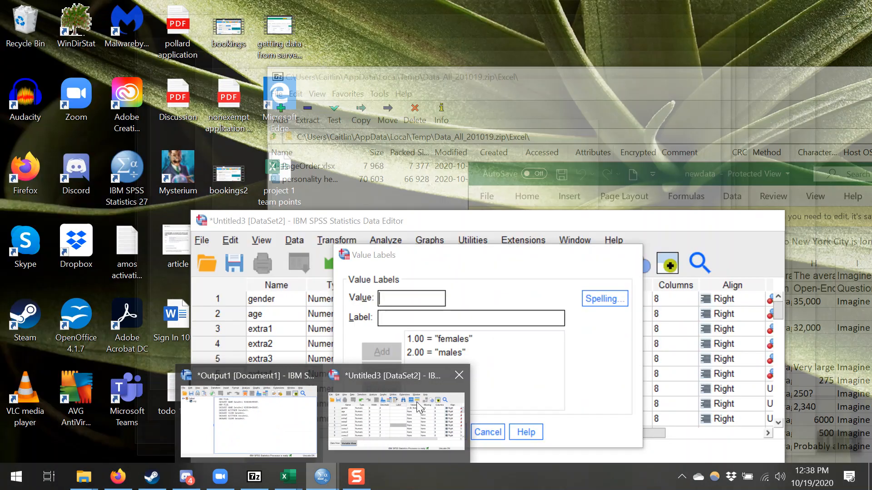
left_click(416, 402)
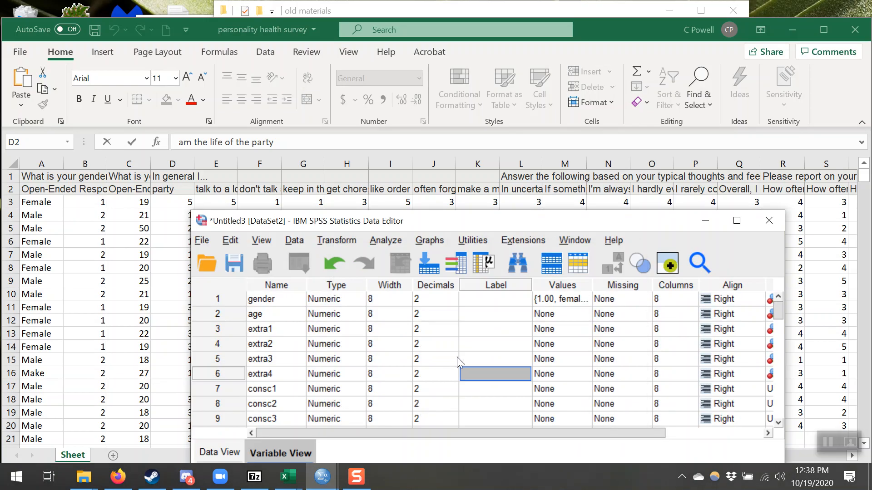
left_click(481, 327)
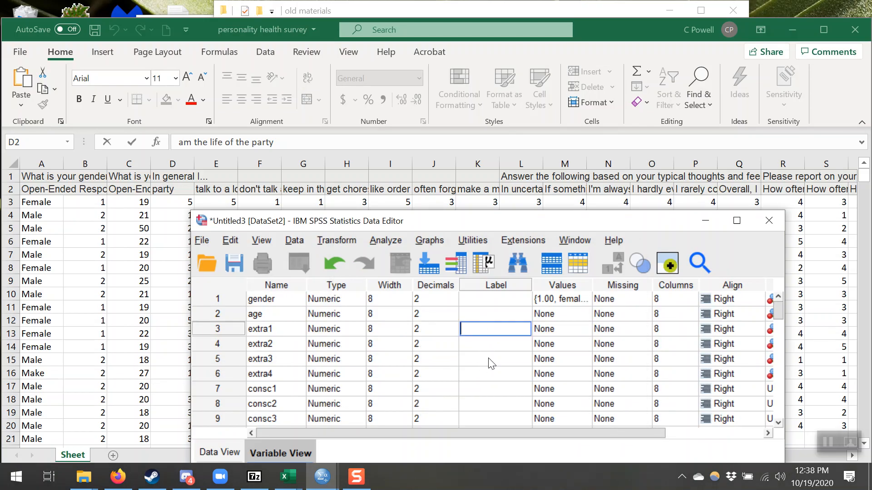
key("ctrl+v")
key("Return")
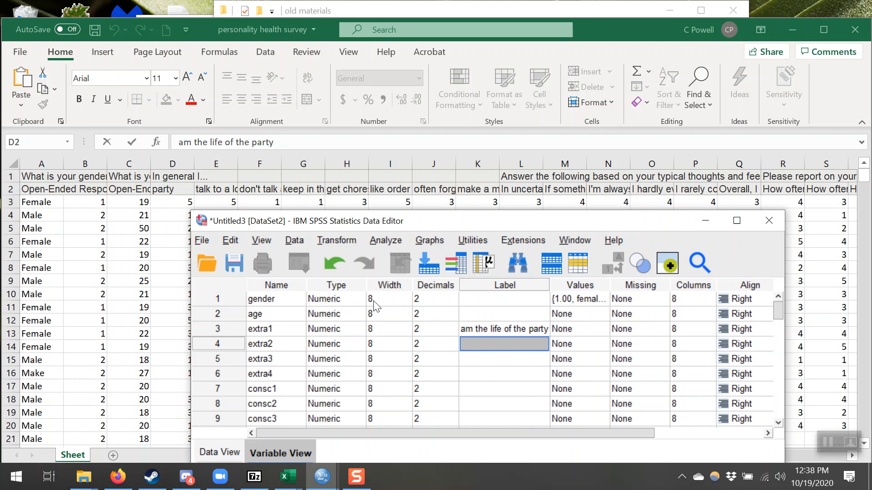
- Copy "talk to a lot of different people at parties" from Excel cell E2 into the label of extra2 in SPSS
left_click(253, 187)
left_click(217, 189)
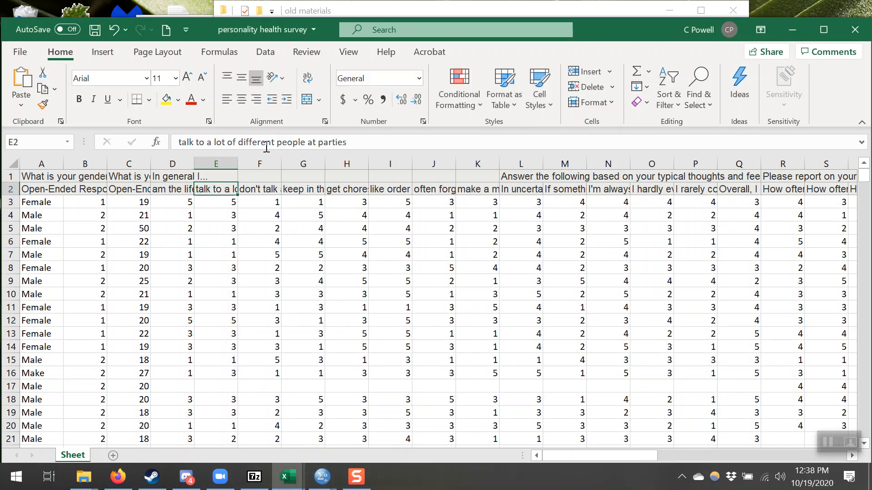
left_click_drag(355, 140, 130, 132)
key("ctrl+c")
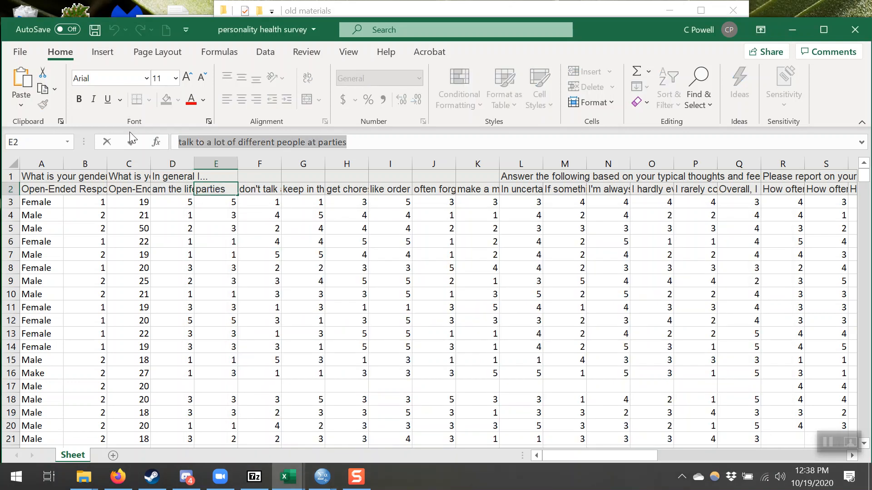
mouse_move(323, 474)
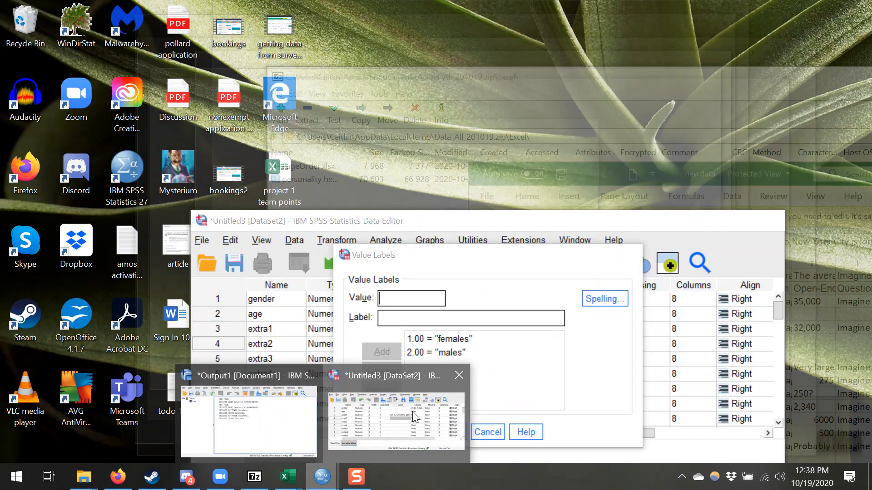
left_click(412, 411)
key("ctrl+v")
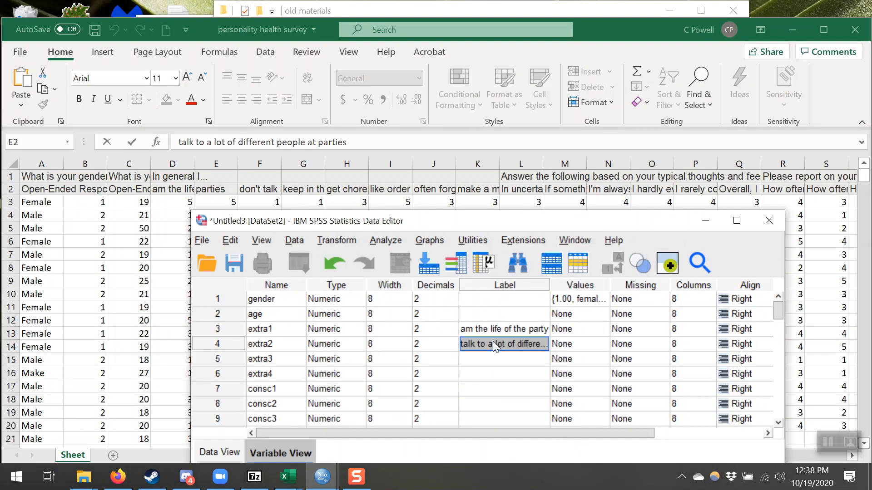
key("Return")
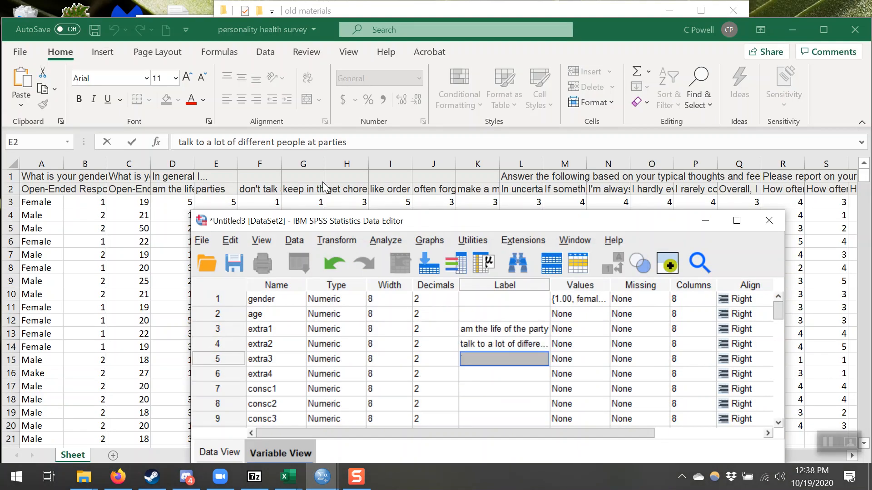
- Copy "don't talk a lot" from Excel cell F2 into the label of extra3 in SPSS
left_click(217, 183)
left_click(262, 190)
left_click_drag(286, 137, 167, 146)
key("ctrl+c")
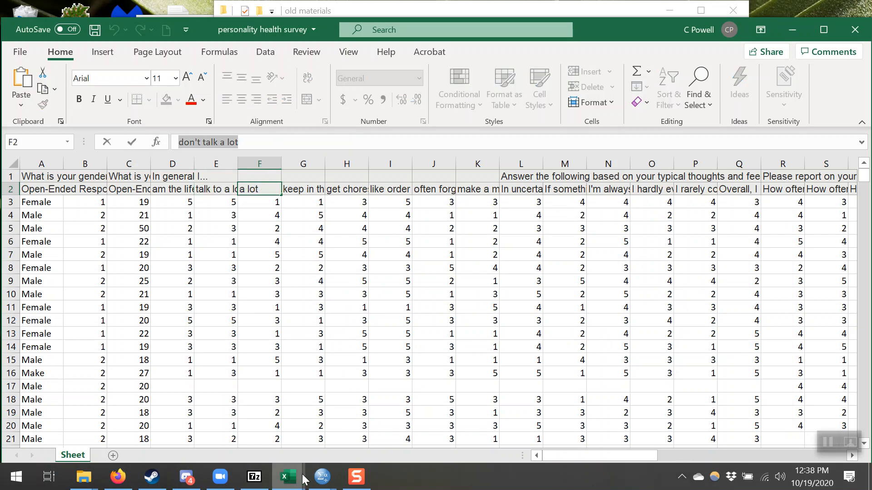
left_click(322, 476)
left_click(411, 443)
key("ctrl+v")
- Copy "keep in the background" from Excel cell G2 into the label of extra4 in SPSS
left_click(294, 200)
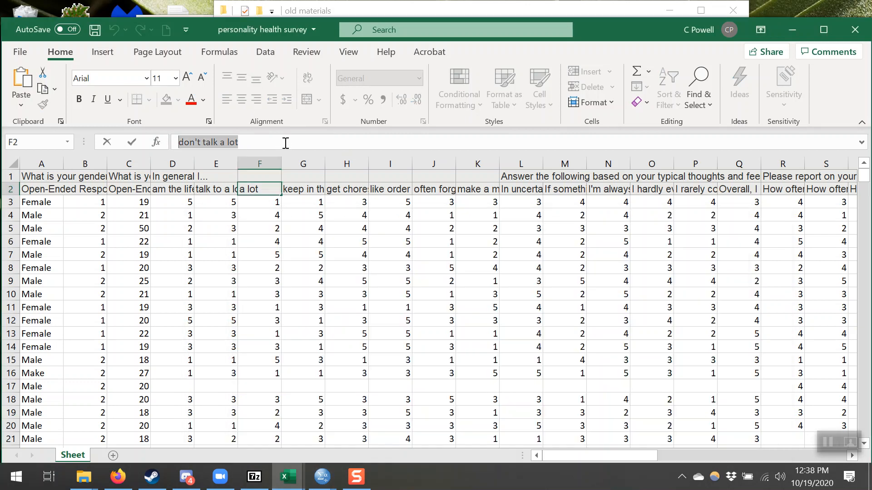
left_click(291, 191)
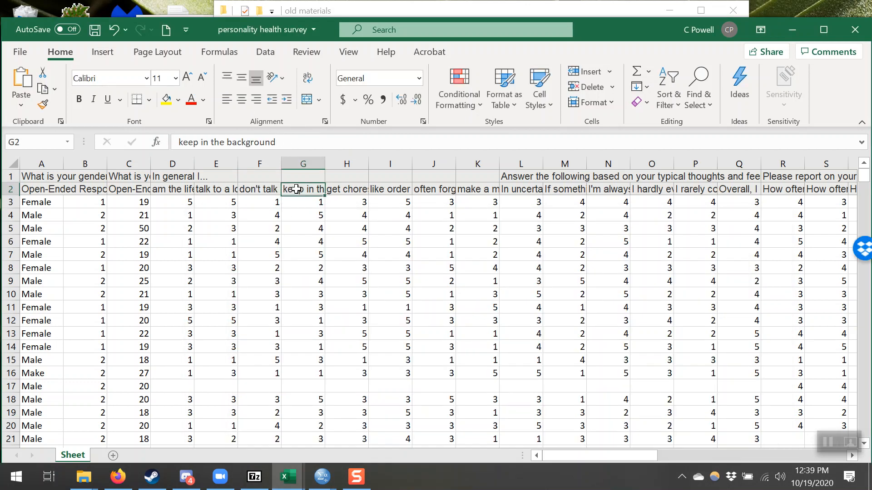
left_click_drag(286, 142, 134, 148)
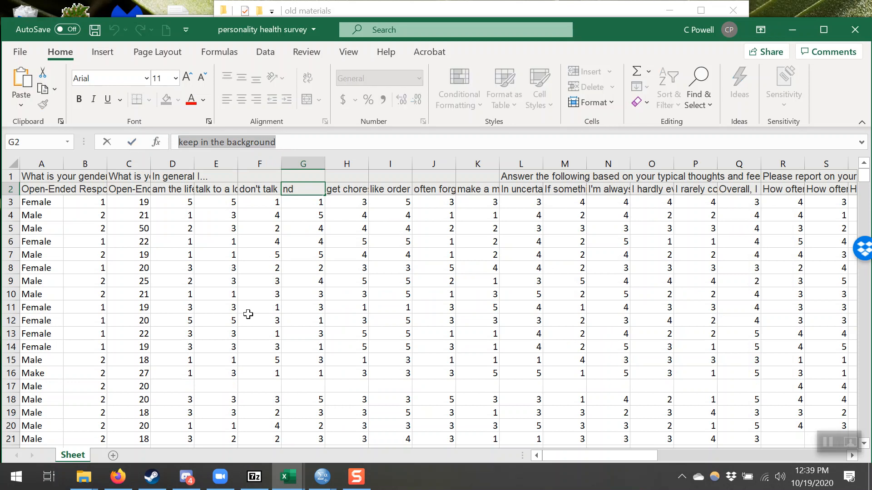
mouse_move(315, 466)
left_click(399, 431)
left_click(483, 374)
key("ctrl+v")
key("Return")
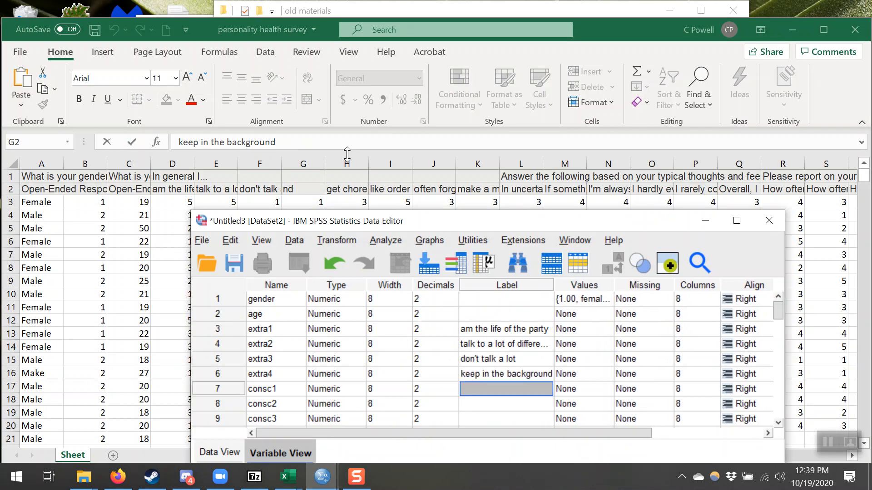
- Copy "get chores done right away" from Excel cell H2 into the label of consc1 in SPSS
left_click(333, 140)
left_click(354, 189)
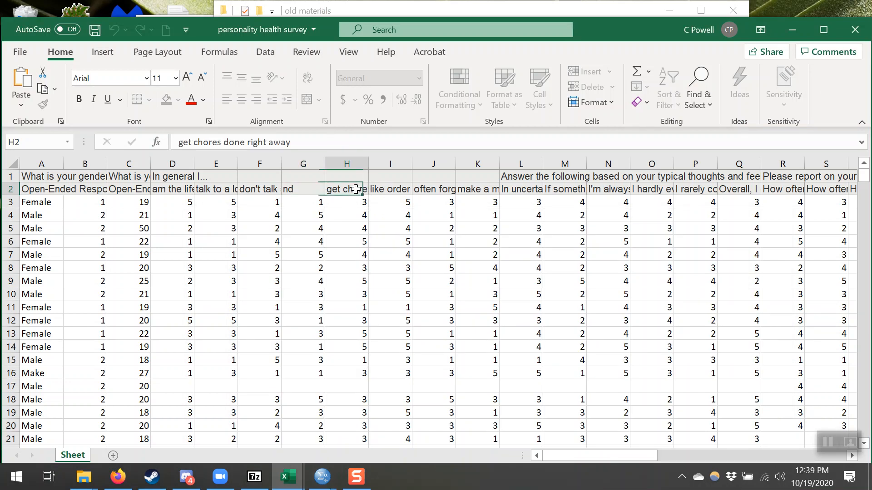
triple_click(320, 145)
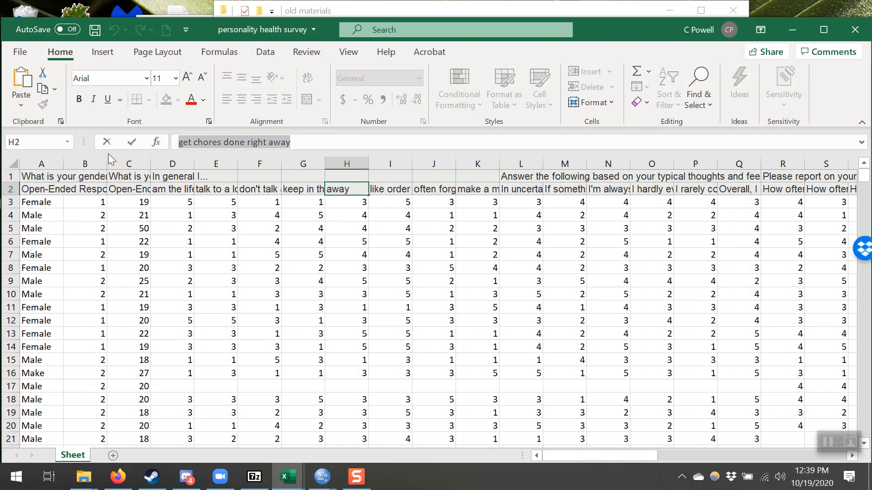
left_click(323, 476)
left_click(354, 429)
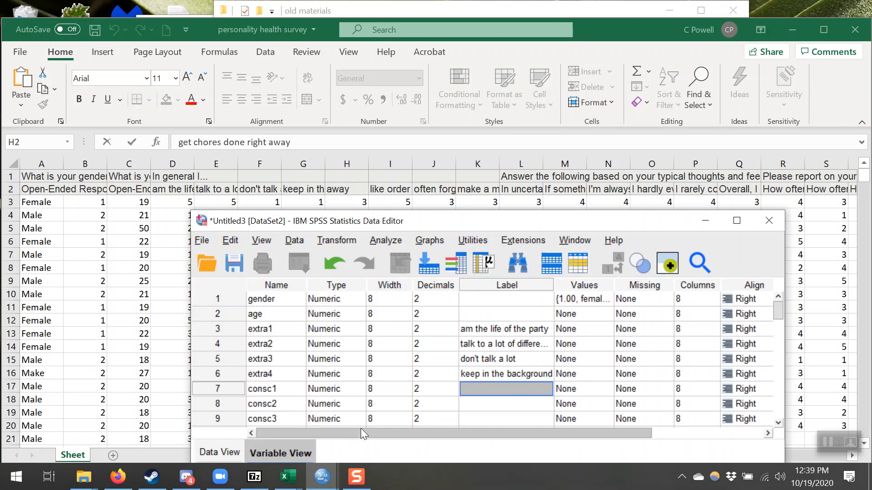
key("ctrl+v")
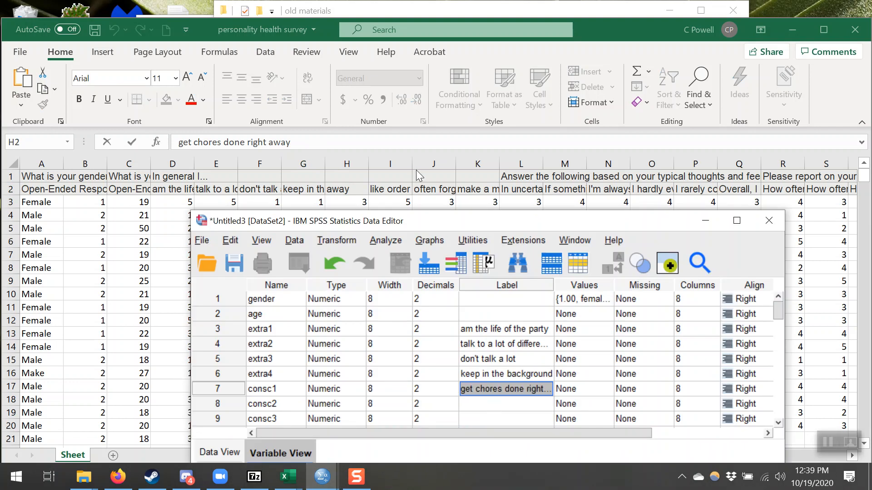
key("Down")
- Copy "like order" from Excel cell I2 into the label of consc2 in SPSS
left_click(331, 193)
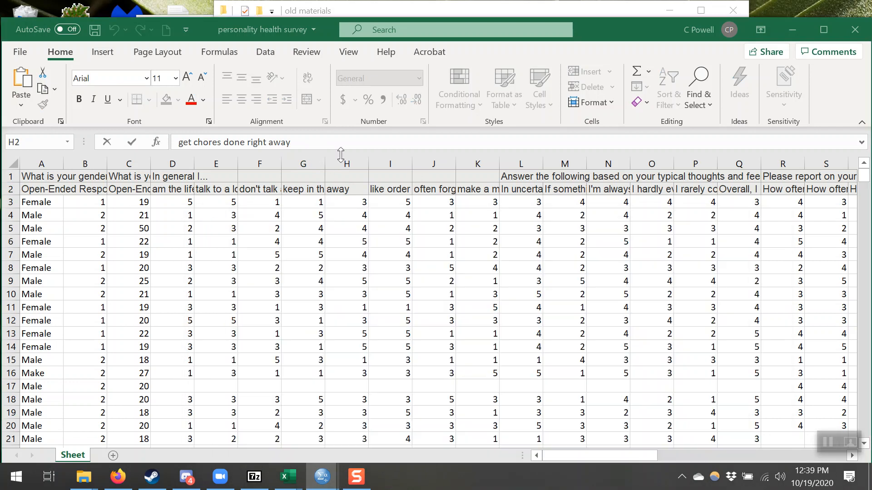
left_click(389, 188)
triple_click(281, 144)
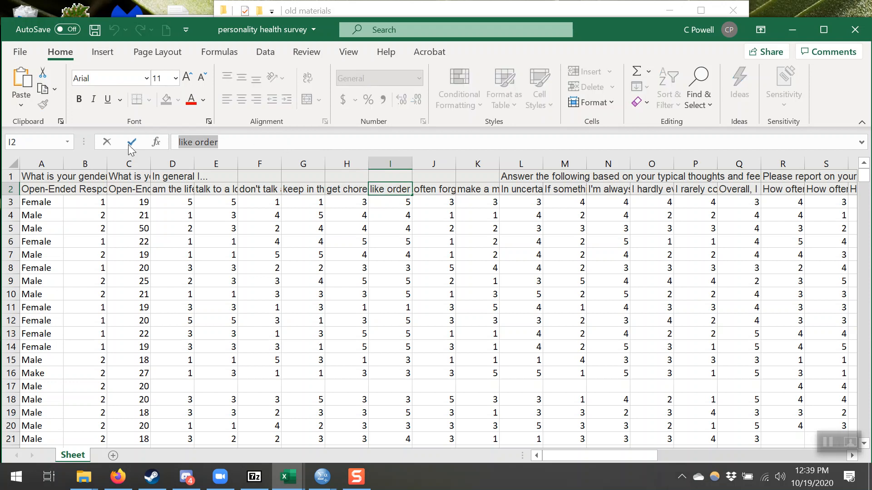
left_click(321, 475)
left_click(386, 420)
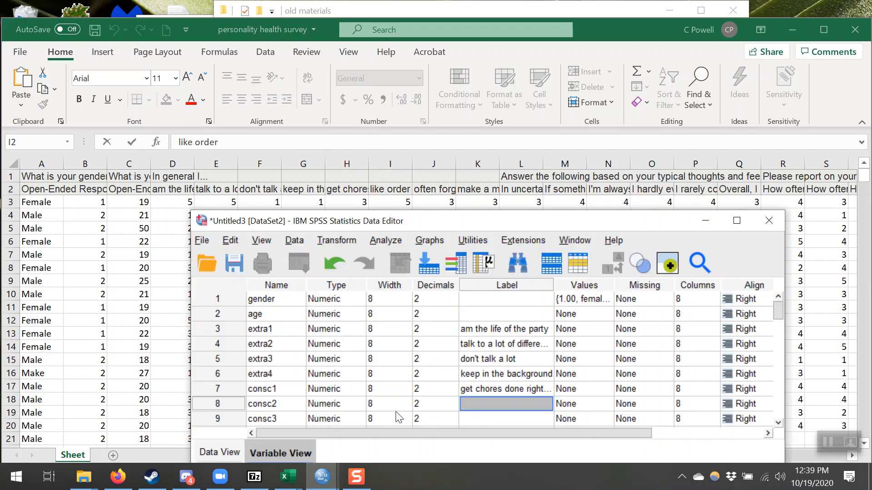
key("ctrl+v")
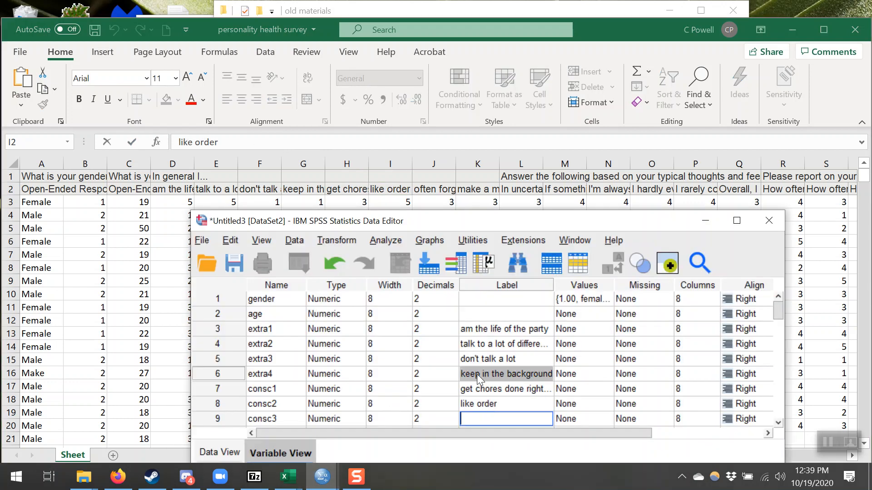
- Copy "often forget to put things back in their proper place" from Excel cell J2 into the label of consc3 in SPSS
left_click(491, 401)
left_click_drag(499, 328, 509, 402)
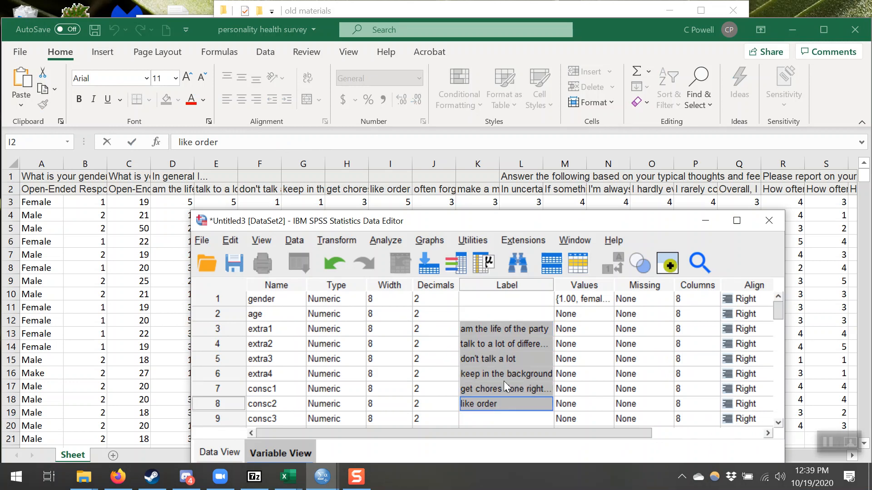
left_click(425, 176)
left_click(427, 189)
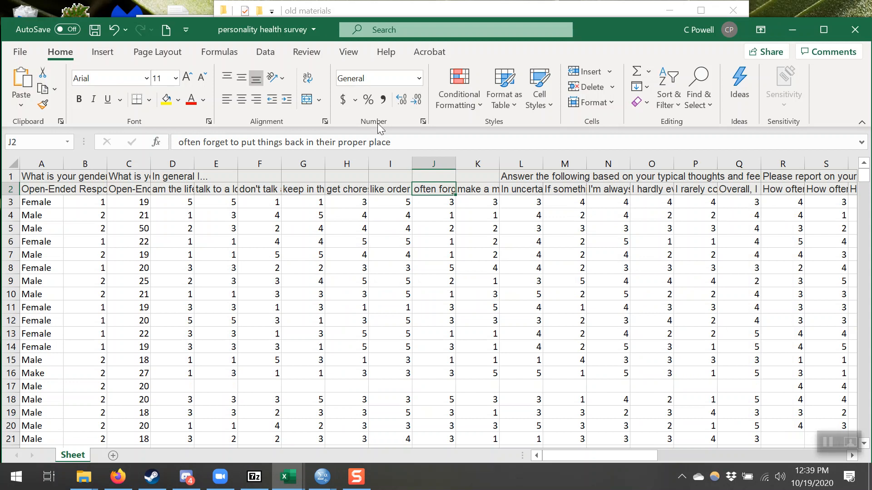
left_click_drag(443, 143, 129, 132)
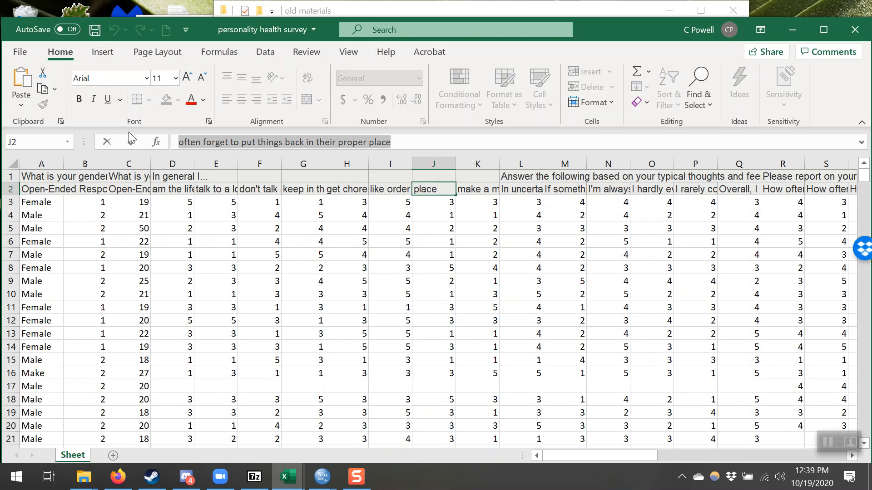
mouse_move(322, 477)
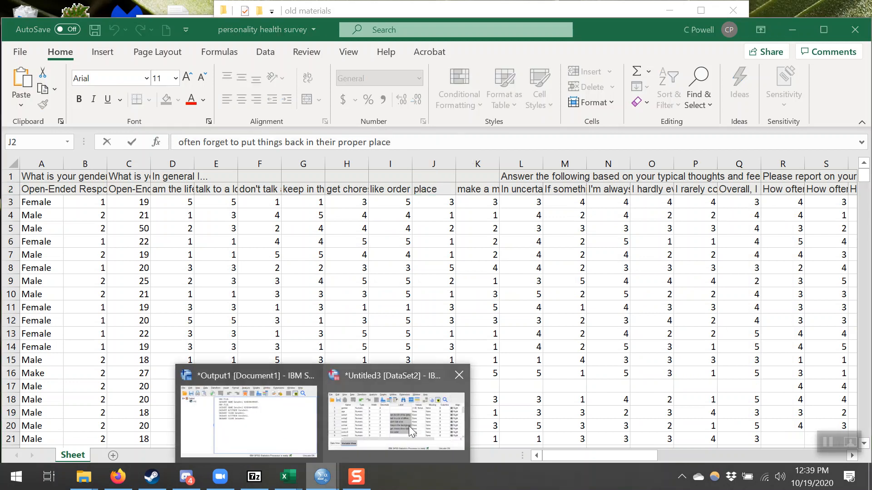
left_click(410, 425)
double_click(483, 419)
key("ctrl+v")
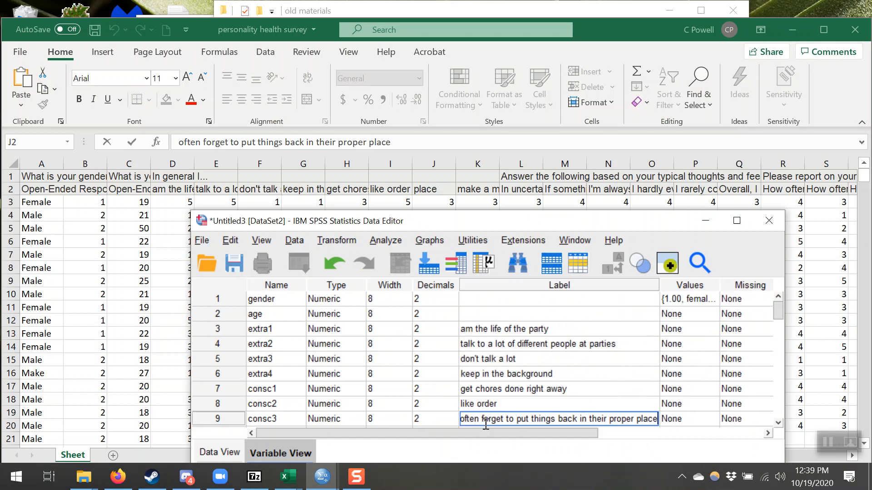
- Copy "make a mess of things" from Excel cell K2 into the label of consc4 in SPSS
left_click(460, 170)
left_click(468, 186)
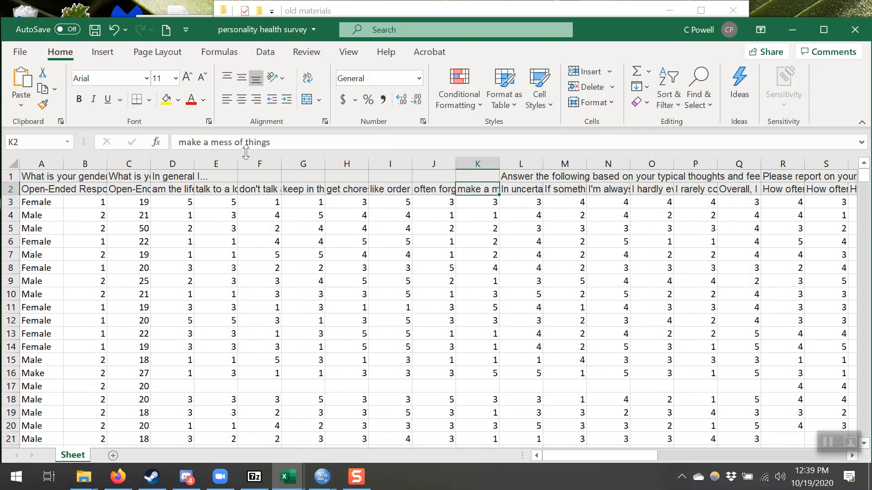
left_click_drag(264, 144, 178, 142)
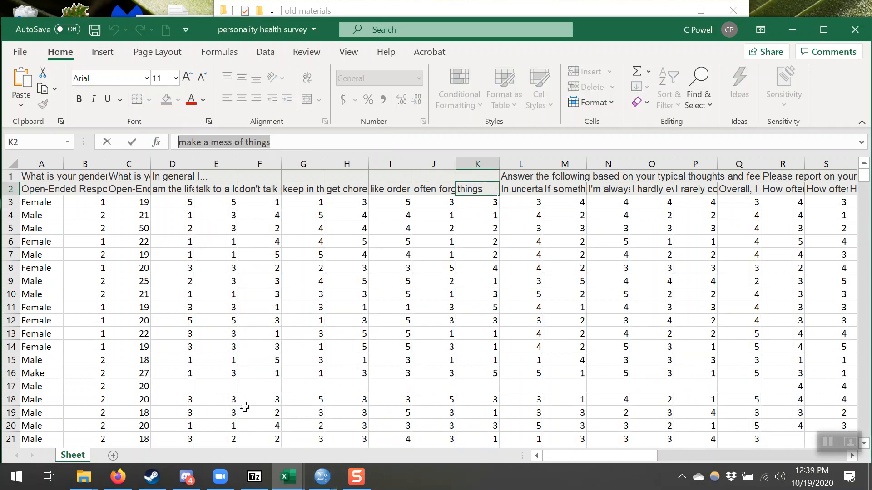
mouse_move(322, 476)
left_click(402, 415)
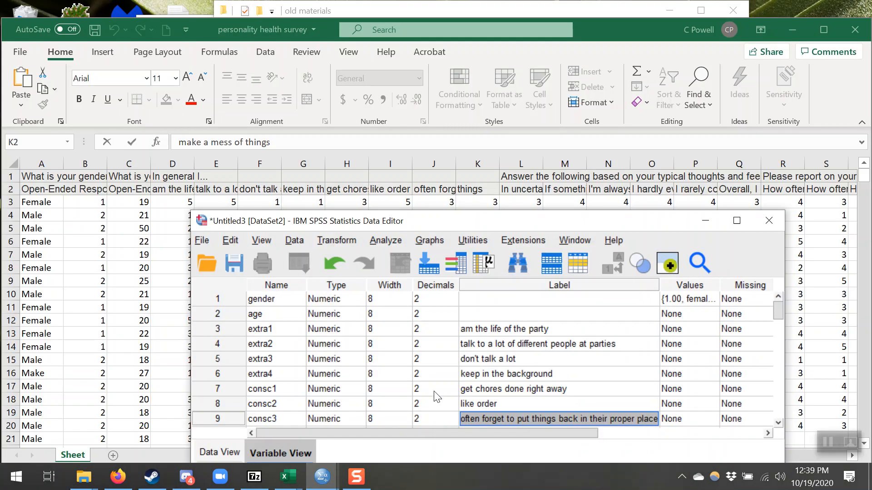
key("Down")
key("ctrl+v")
- Review the names and question labels of the extra1 to extra4 variables
key("Up")
key("Up")
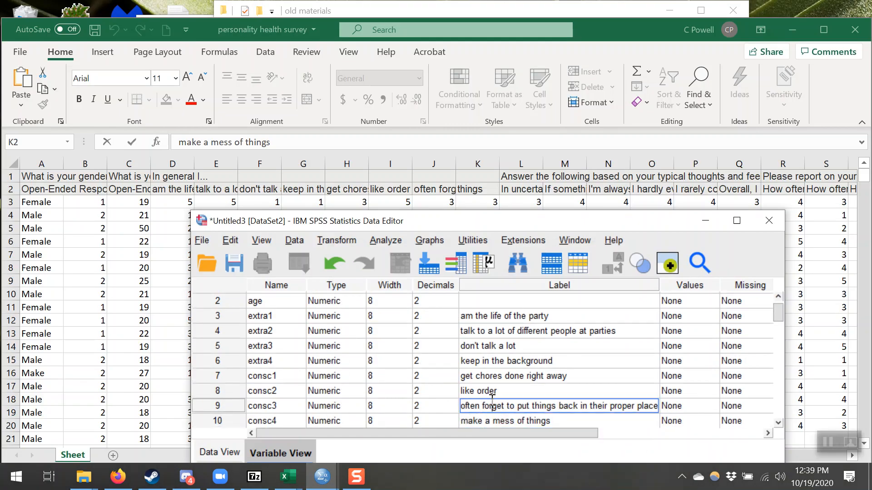
key("Up")
key("Up")
key("Up")
key("Up")
left_click_drag(257, 318, 272, 367)
left_click_drag(493, 318, 501, 370)
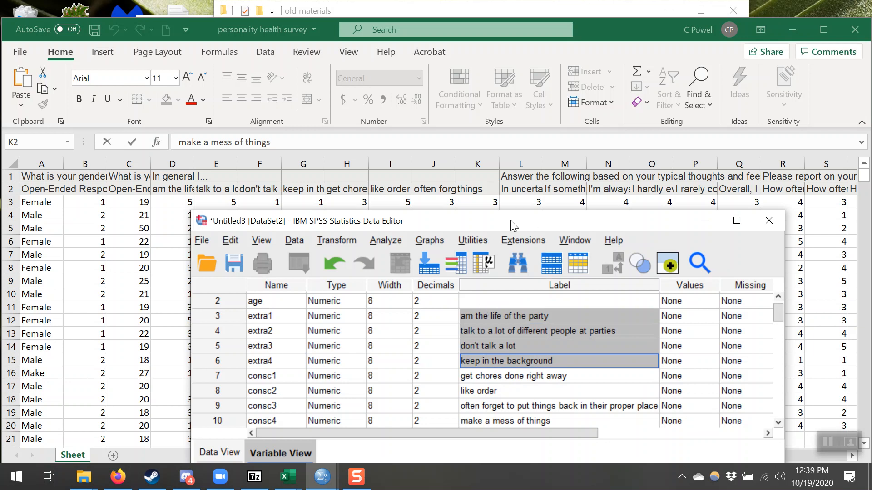
- Move the SPSS Data Editor higher to bring up its data grid, and return to the Excel survey sheet
left_click_drag(510, 220, 505, 74)
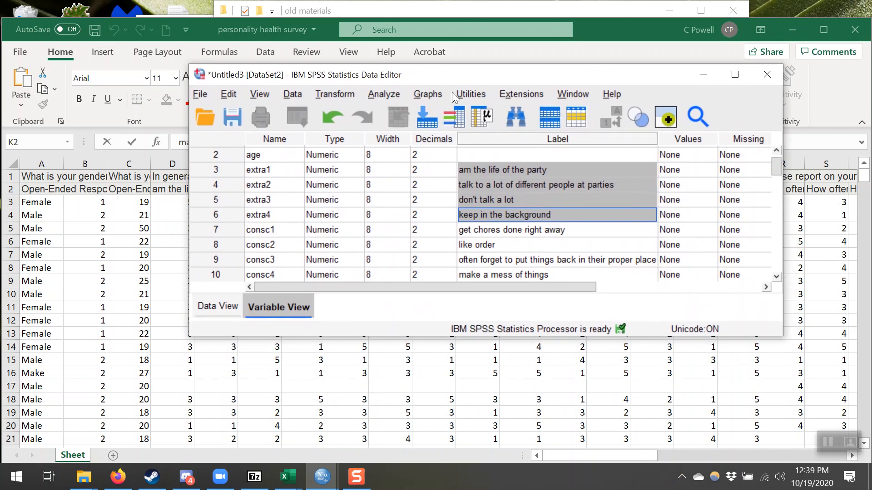
left_click(218, 307)
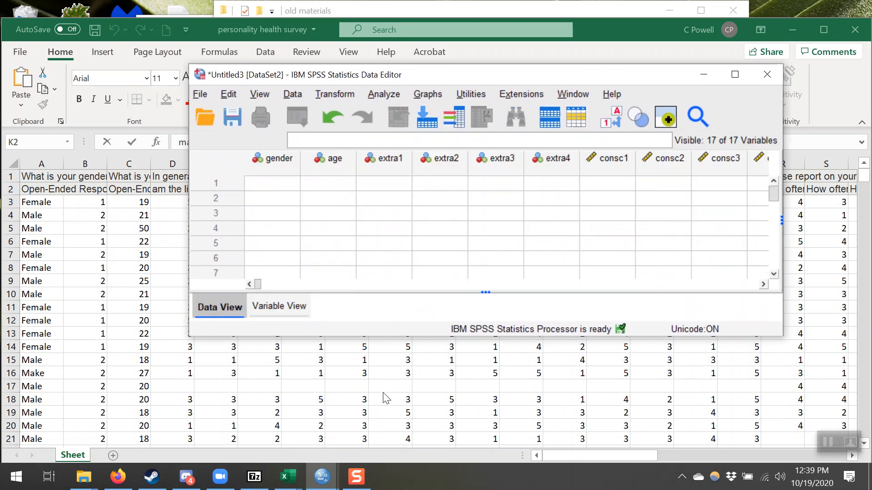
key("alt+Tab")
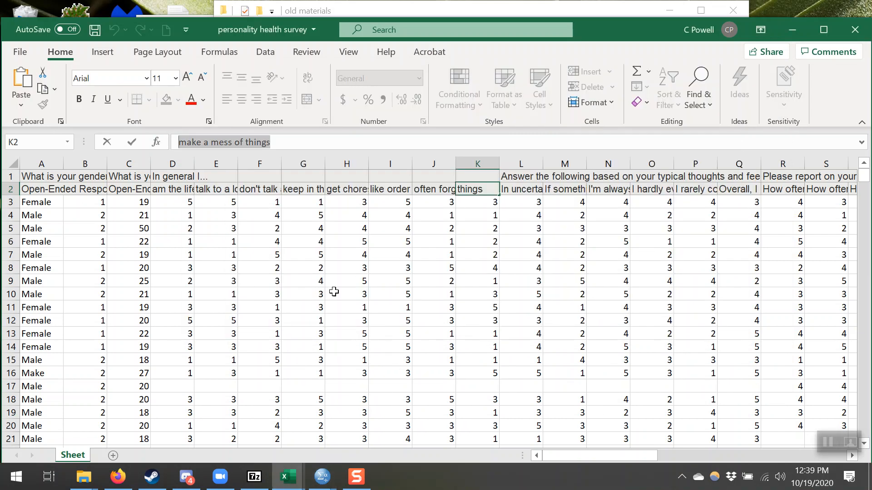
left_click(79, 217)
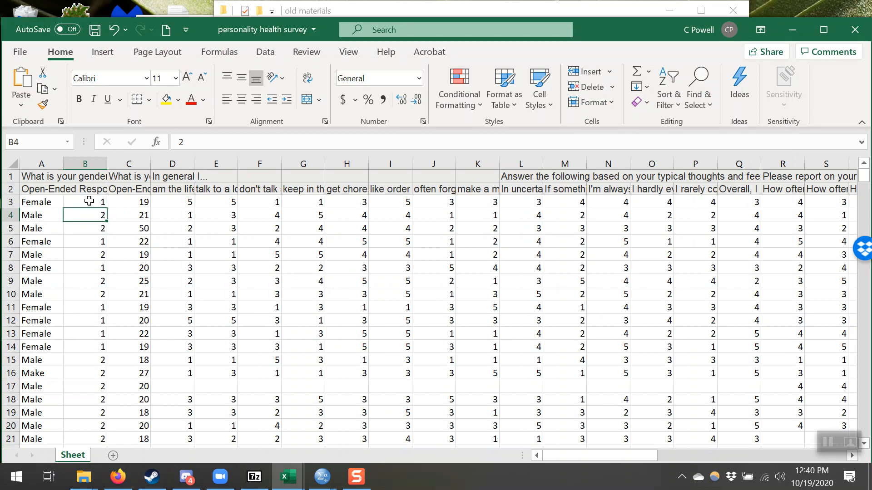
mouse_move(89, 201)
left_mouse_down()
mouse_move(162, 311)
mouse_move(382, 435)
mouse_move(475, 424)
mouse_move(619, 428)
mouse_move(692, 447)
mouse_move(753, 443)
mouse_move(795, 426)
mouse_move(812, 438)
mouse_move(860, 432)
mouse_move(858, 440)
mouse_move(745, 419)
mouse_move(584, 430)
mouse_move(426, 460)
mouse_move(379, 323)
mouse_move(388, 224)
mouse_move(395, 327)
mouse_move(308, 331)
mouse_move(309, 350)
left_mouse_up()
left_click_drag(870, 186, 867, 171)
left_click(229, 282)
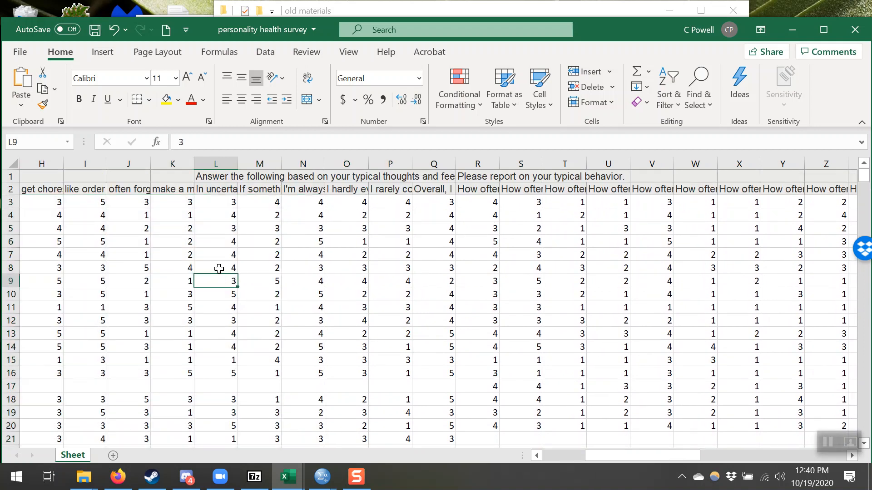
- Check the question headings in row 2 of the survey sheet, up to the healthy-meal question in column R
left_click(192, 203)
key("Left")
key("Left")
key("Left")
key("Left")
key("Left")
key("Left")
key("Left")
key("Left")
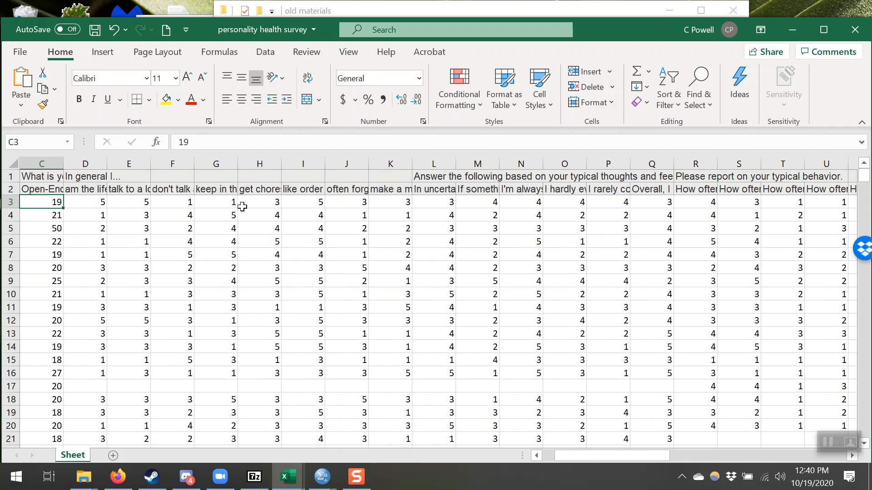
left_click(461, 190)
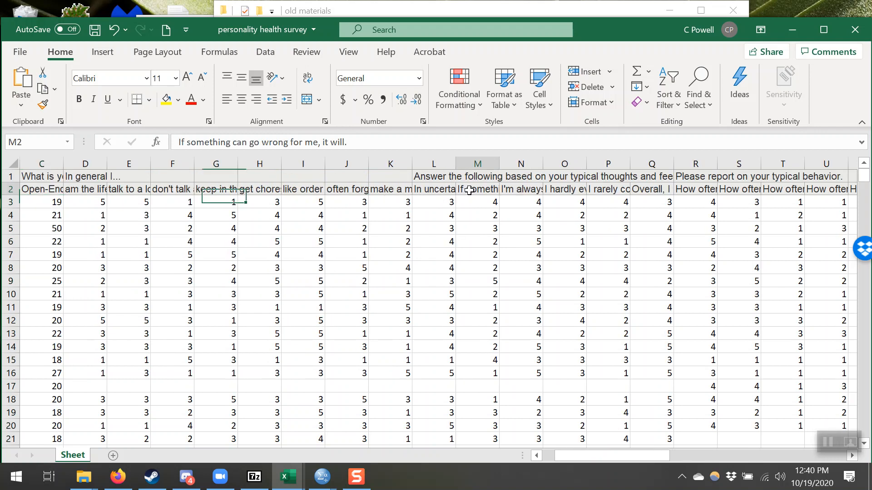
left_click(648, 190)
left_click(687, 190)
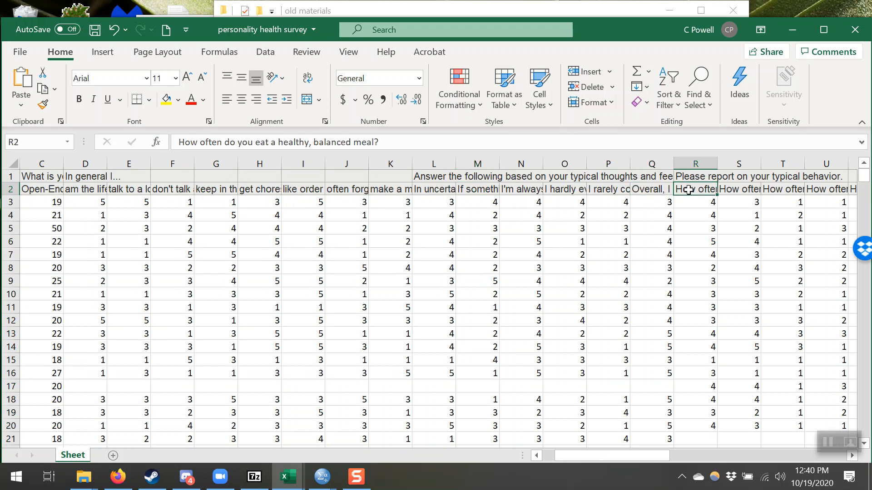
- Copy the survey data in B3:R21 from Excel and paste it into the SPSS data grid starting at gender, case 1
left_click(692, 201)
left_click_drag(691, 201, 105, 382)
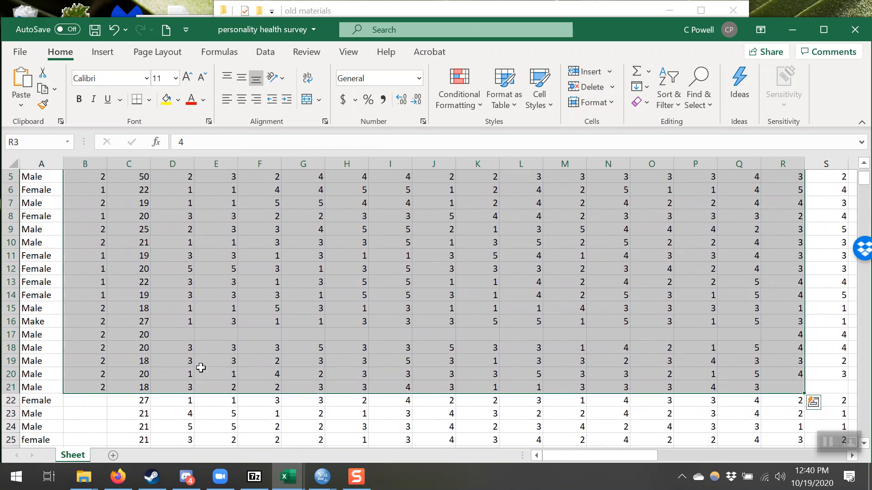
left_click_drag(863, 179, 863, 168)
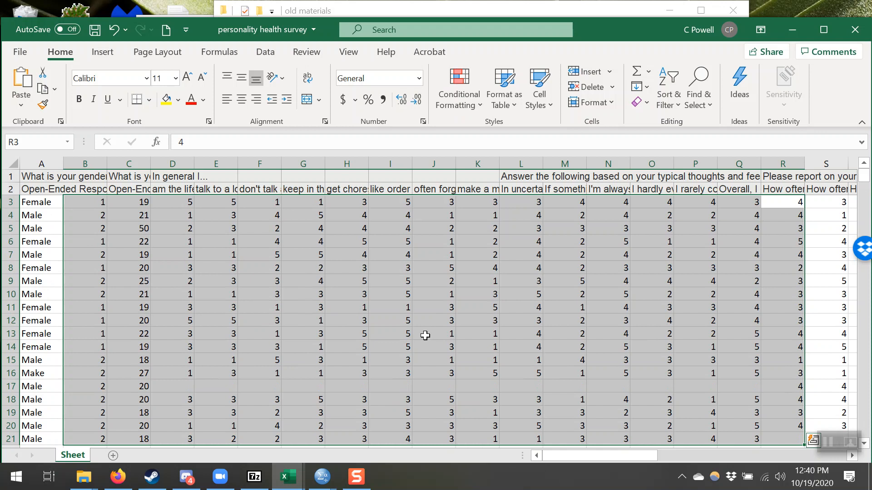
key("ctrl+c")
left_click(323, 477)
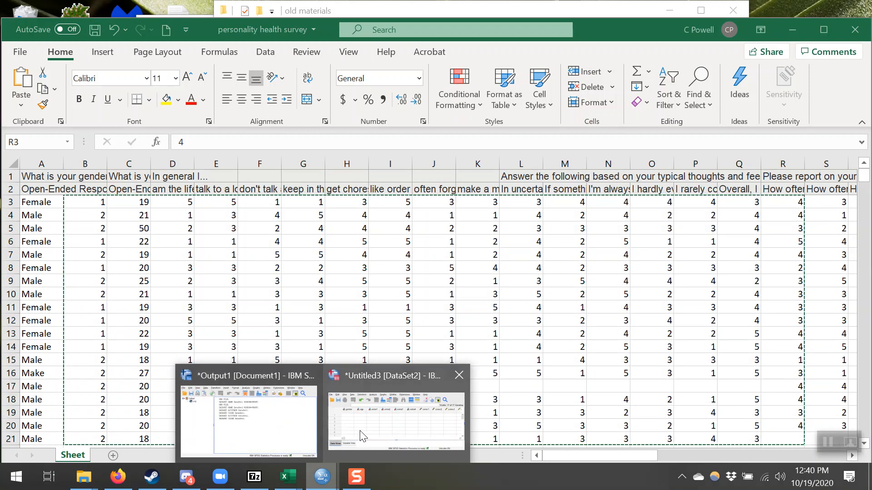
left_click(395, 418)
left_click(274, 189)
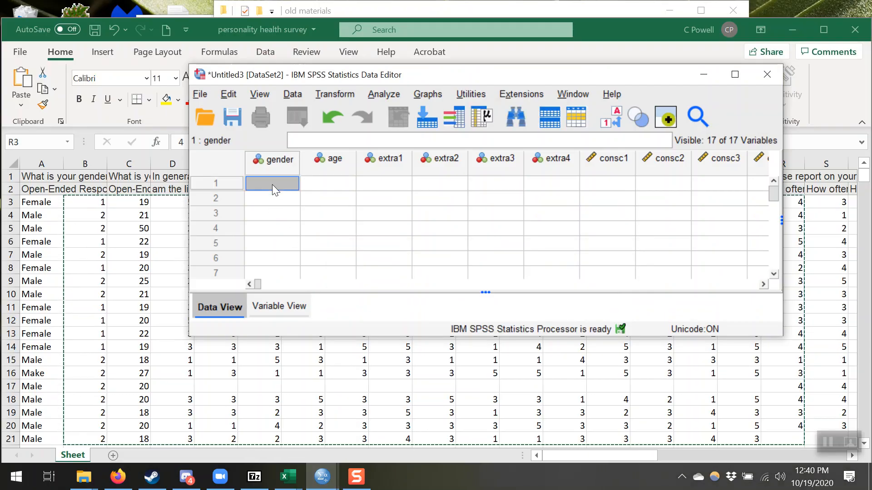
key("ctrl+v")
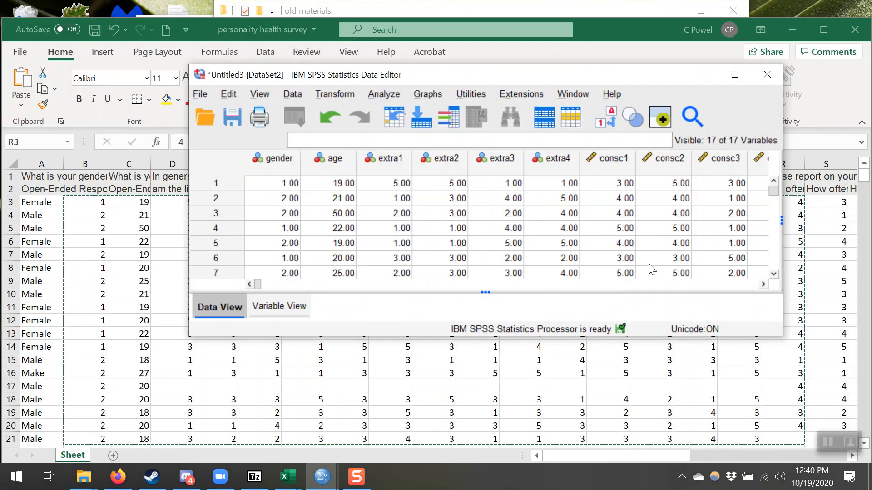
- Enlarge the SPSS Data Editor window to show more of the pasted cases and variables
left_click_drag(778, 342, 829, 457)
left_click_drag(363, 410, 310, 423)
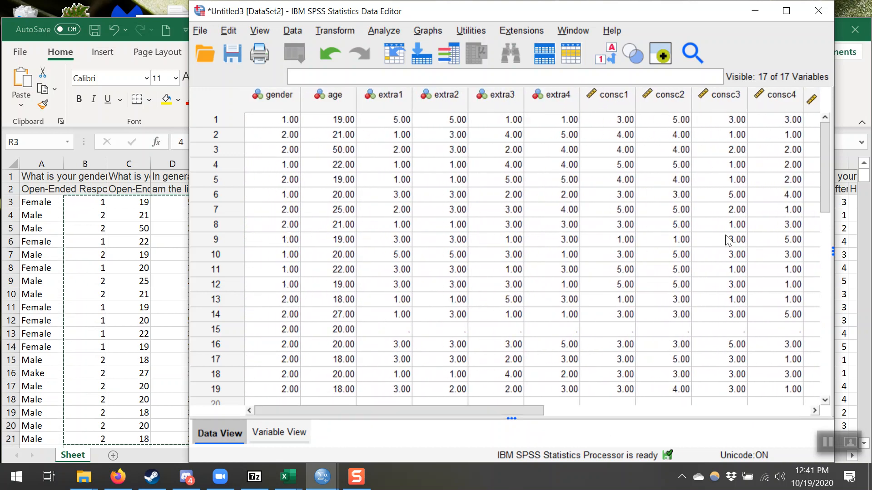
left_click_drag(821, 156, 824, 120)
left_click(497, 254)
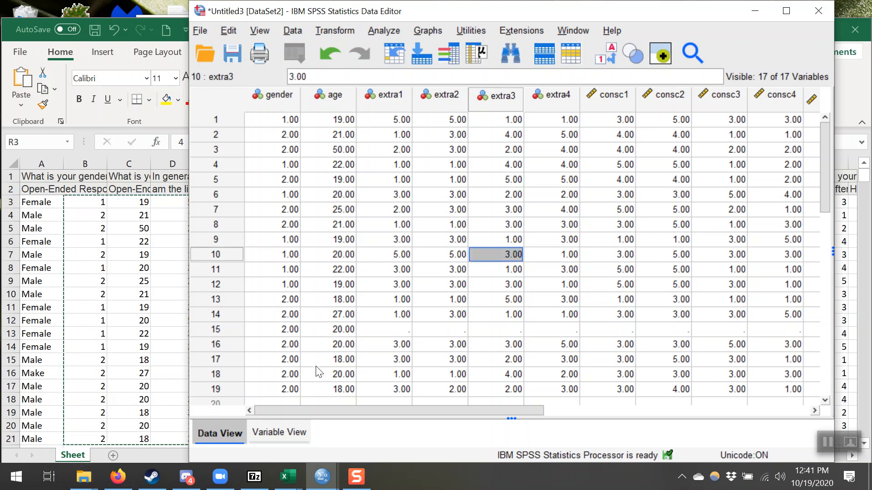
- Look through the age values of the pasted cases, ending at case 1
left_click(317, 359)
key("Down")
key("Down")
key("Down")
key("Up")
key("Up")
key("Up")
key("Up")
key("Up")
key("Up")
key("Up")
key("Up")
key("Up")
key("Up")
key("Up")
key("Up")
key("Up")
key("Up")
key("Up")
key("Up")
key("Up")
key("Up")
key("Up")
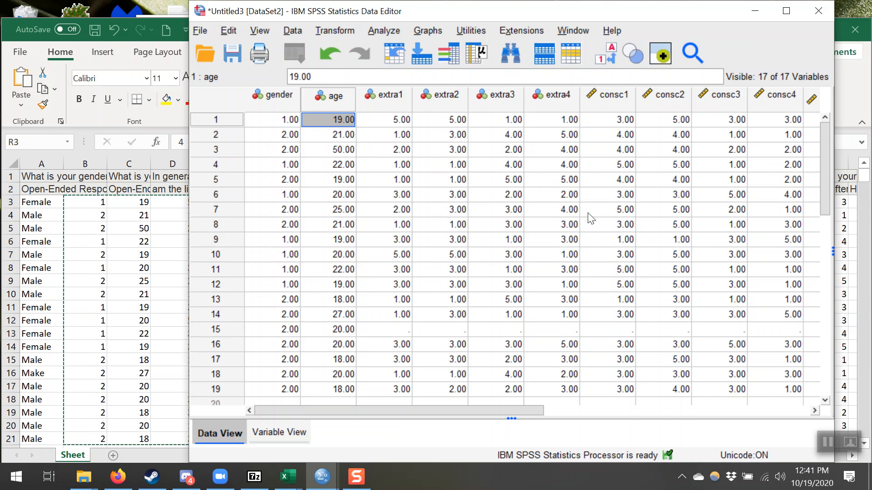
- Move the SPSS window down, minimize the personality health survey workbook, and bring the newdata workbook fully into view
left_click_drag(601, 11, 483, 341)
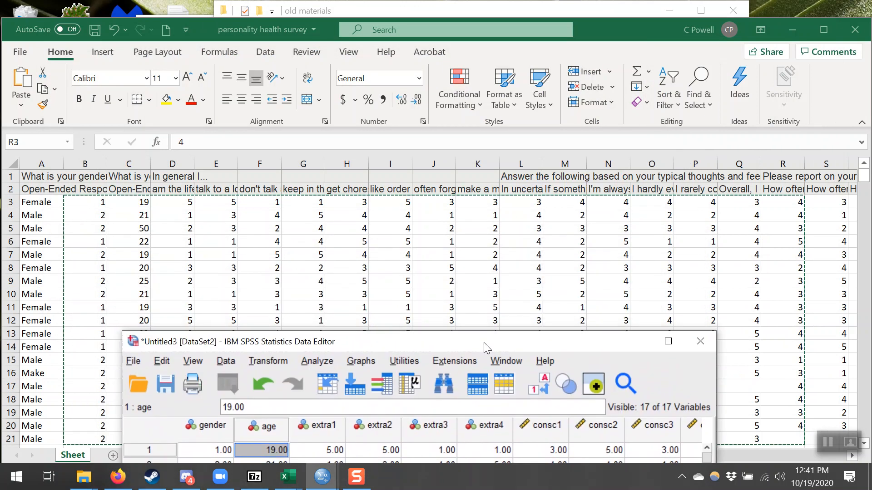
left_click(794, 34)
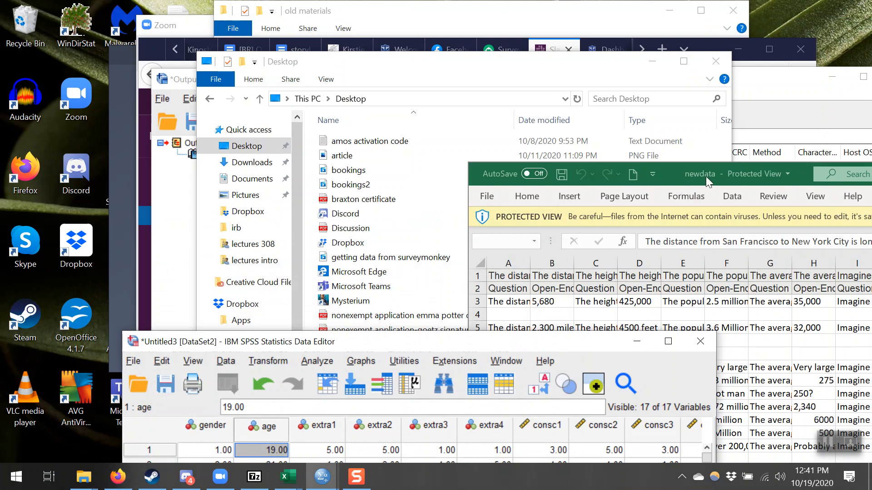
left_click_drag(681, 175, 216, 13)
- Enable editing for the newdata workbook that is open in Protected View
left_click(306, 219)
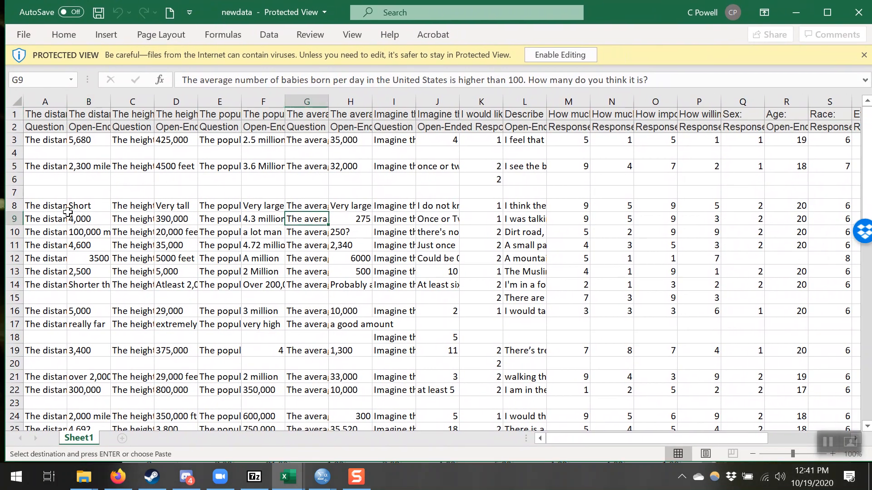
left_click(48, 142)
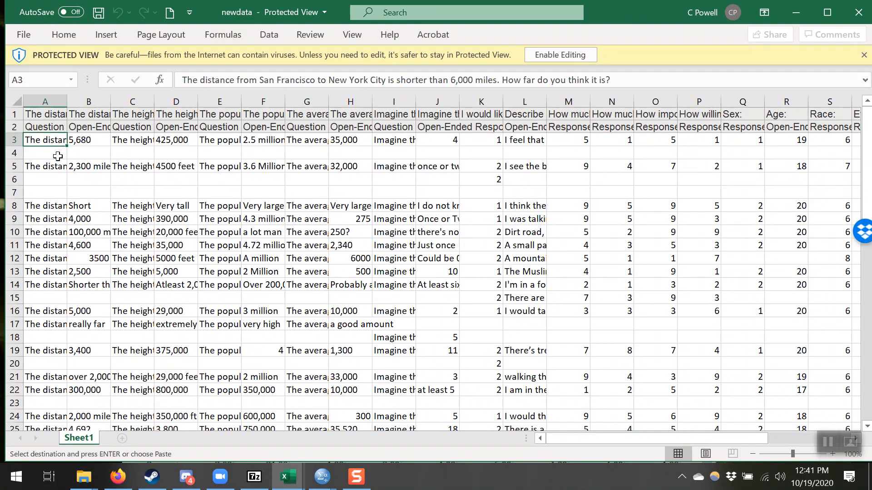
left_click(548, 58)
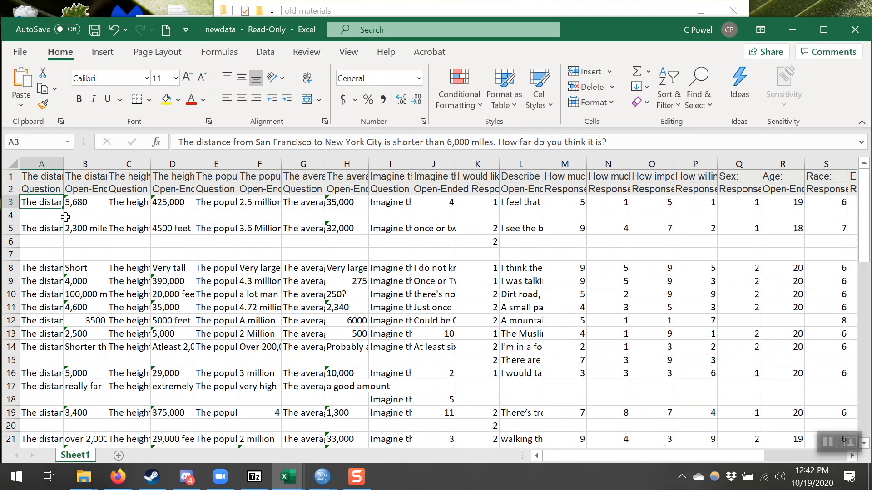
- Compare the wordings of the San Francisco to New York distance question in column A, between rows 3 and 10
key("Down")
key("Down")
key("Down")
key("Down")
key("Down")
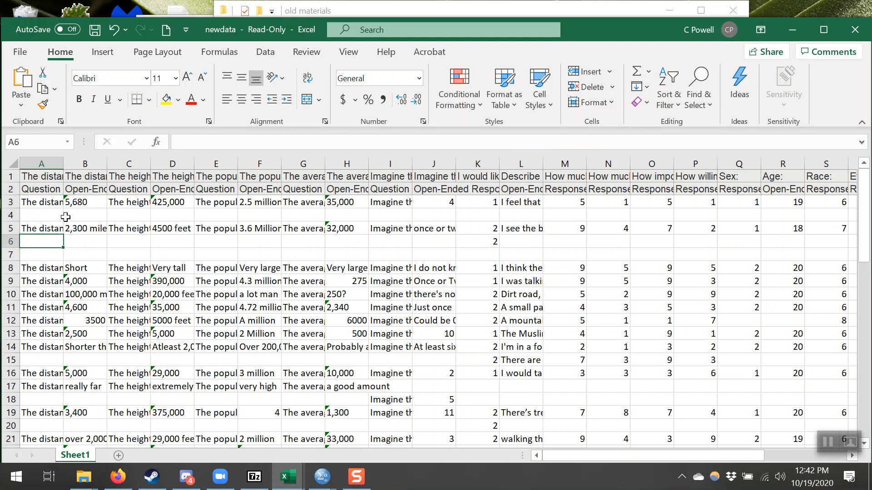
key("Down")
key("Down")
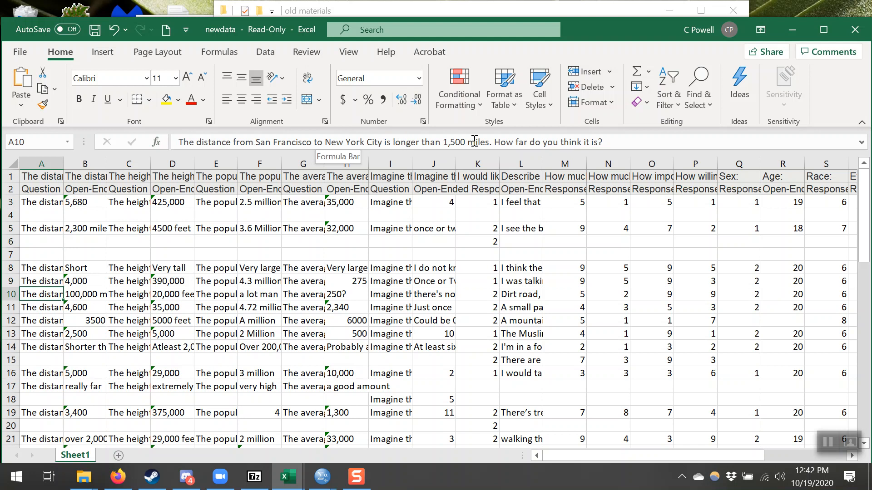
left_click(30, 203)
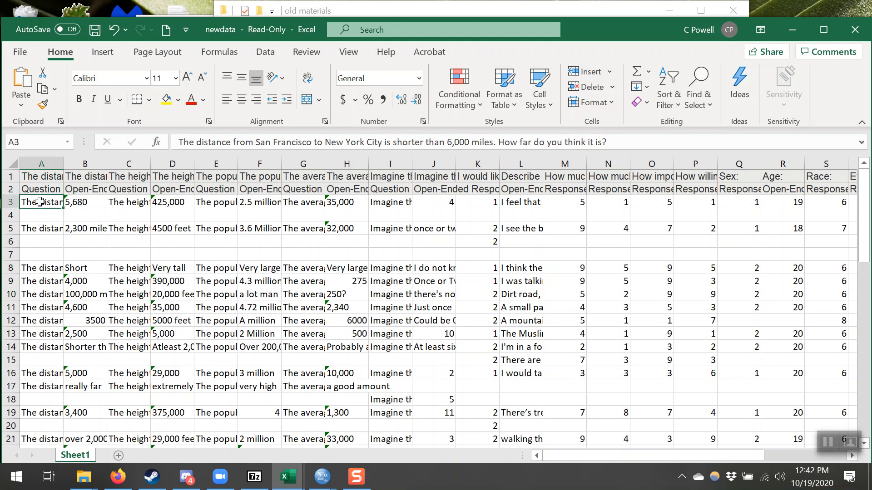
left_click(49, 293)
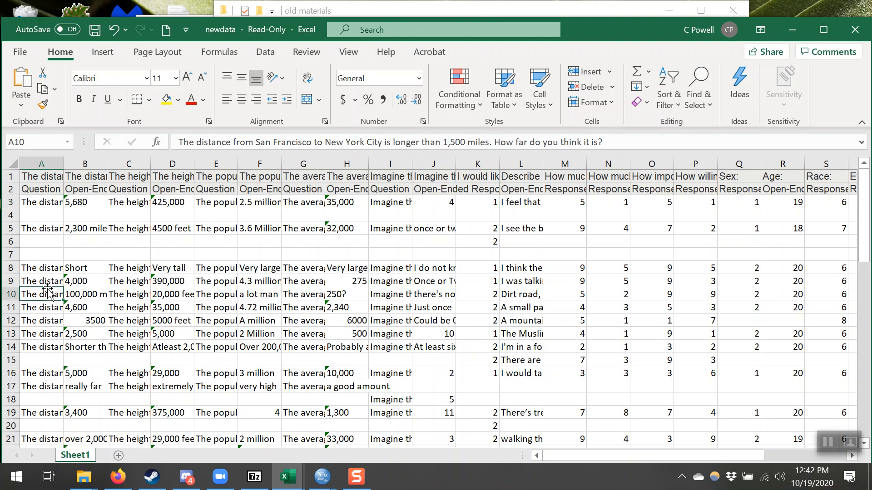
- Review the San Francisco to New York distance question variants in A3 to A10, along with the responses in B10 and B5
left_click(79, 293)
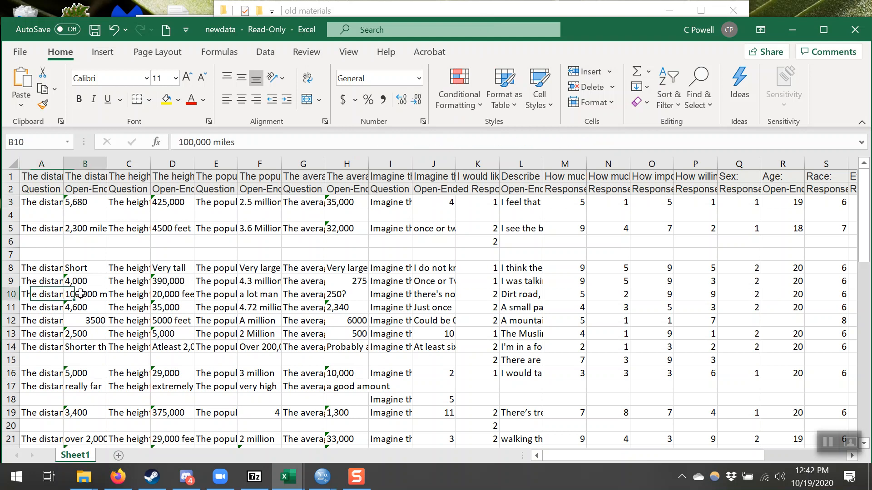
left_click(51, 293)
key("Up")
key("Up")
key("Up")
key("Up")
key("Up")
key("Up")
key("Up")
key("Up")
key("Down")
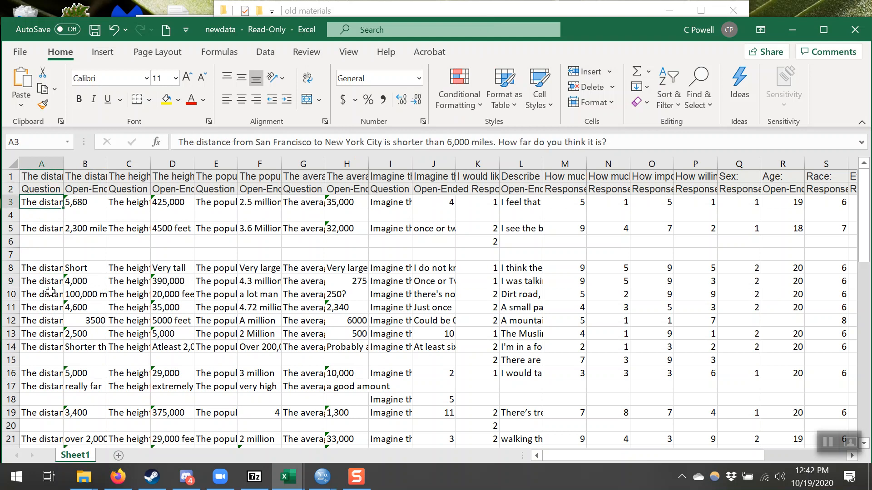
key("Down")
key("Down")
key("Down")
key("Down")
key("Down")
key("Down")
key("Down")
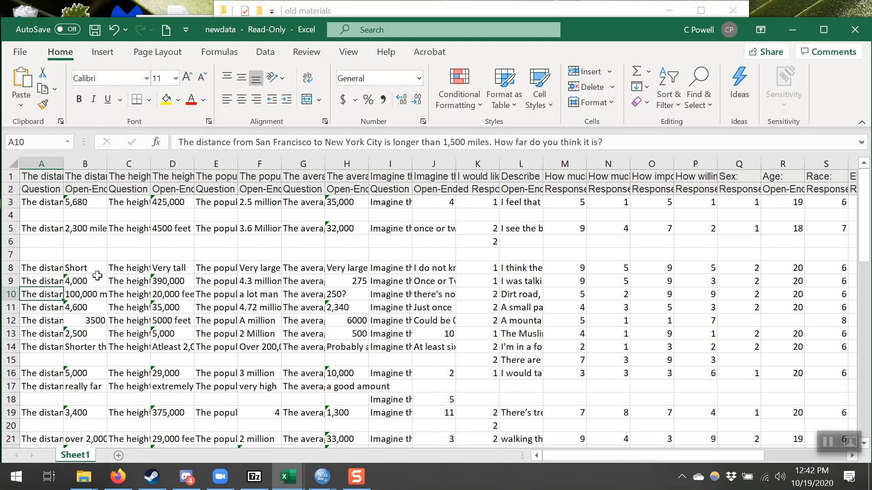
left_click(100, 227)
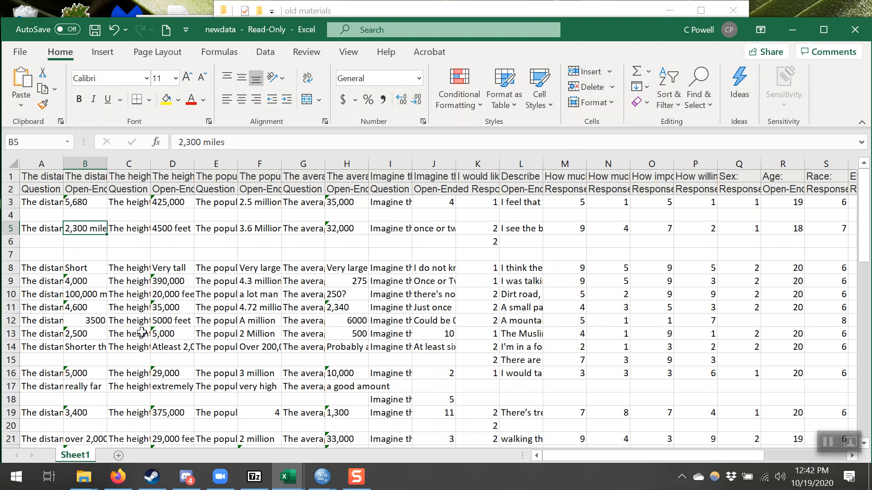
- Switch to the personality health survey workbook and clear its pending copied range, selecting cells B17 to B21
left_click(82, 162)
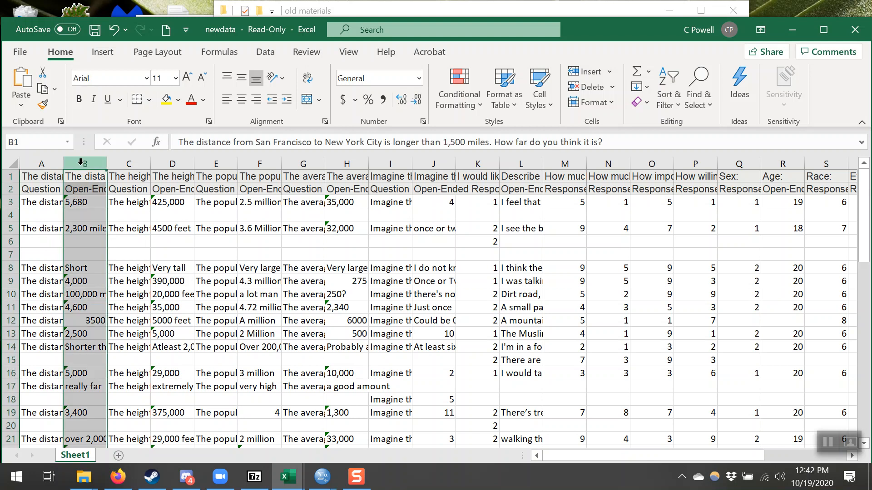
right_click(82, 163)
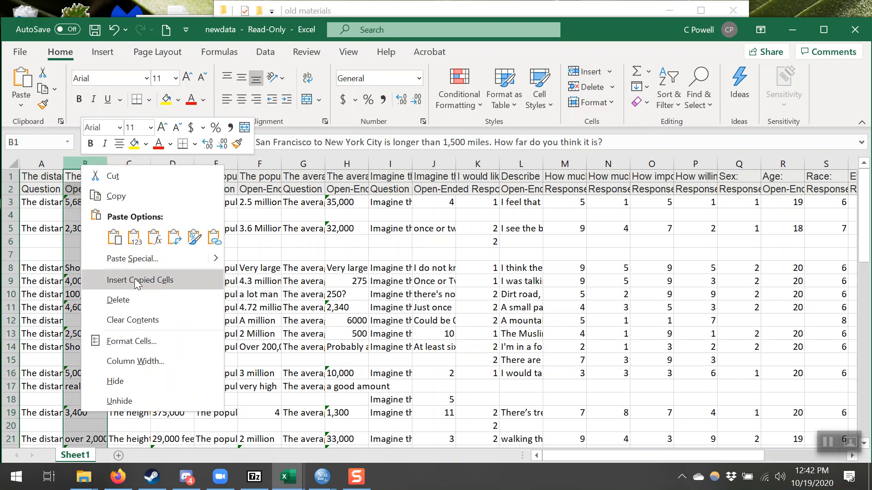
left_click(288, 477)
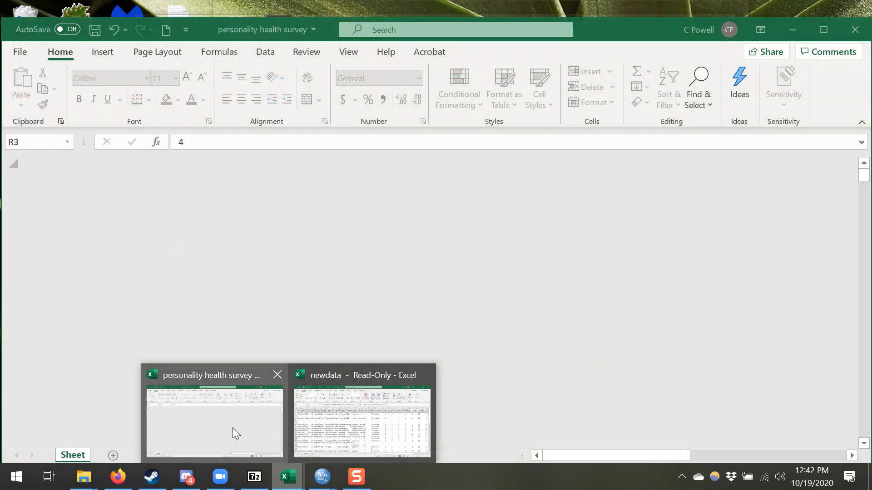
left_click(232, 428)
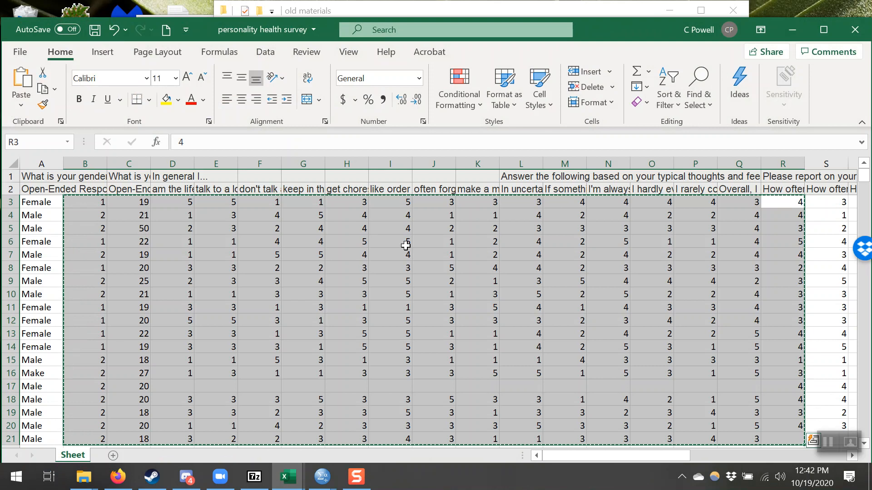
left_click(102, 393)
key("shift+Down")
key("shift+Down")
key("shift+Down")
key("shift+Down")
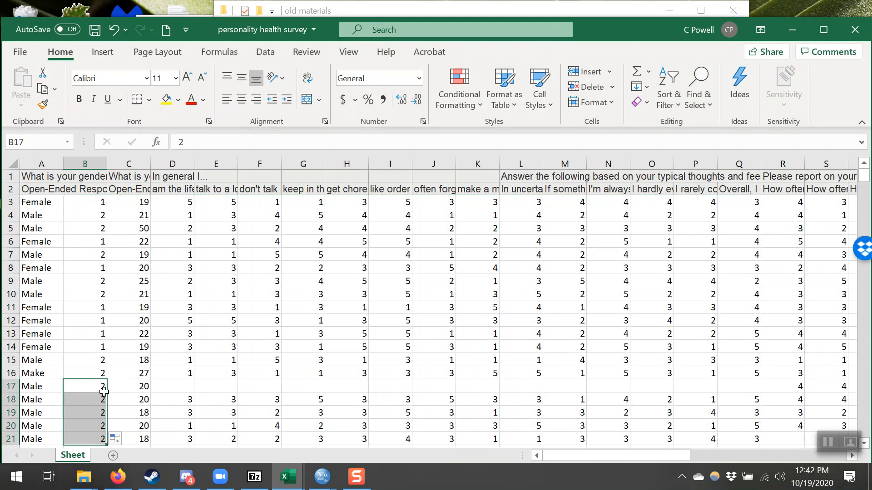
- Return to the newdata workbook and insert a blank column before the San Francisco distance responses in column B
mouse_move(288, 477)
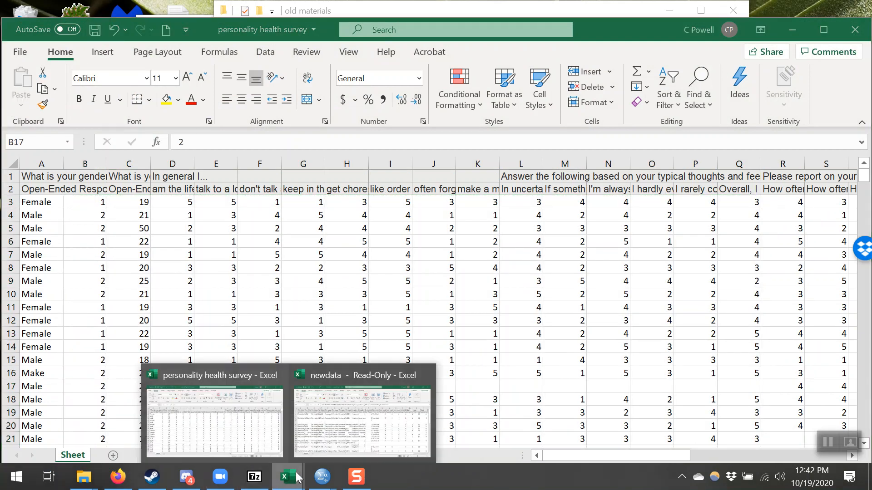
left_click(328, 435)
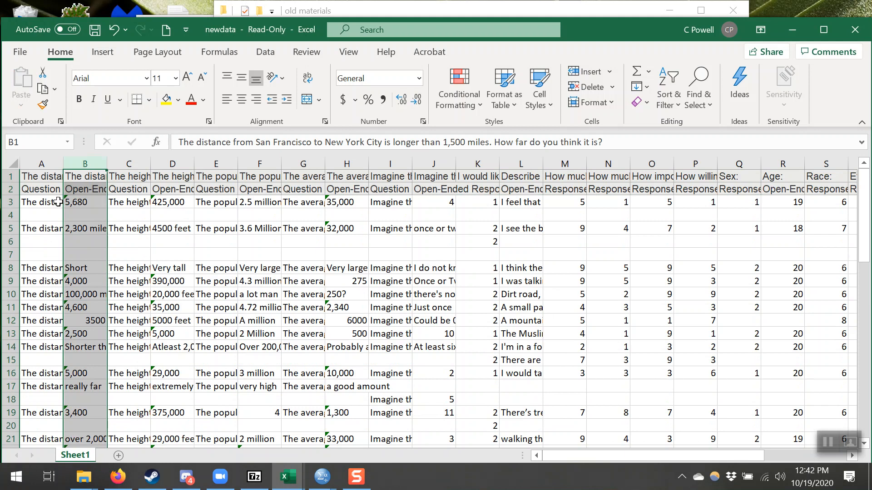
right_click(83, 164)
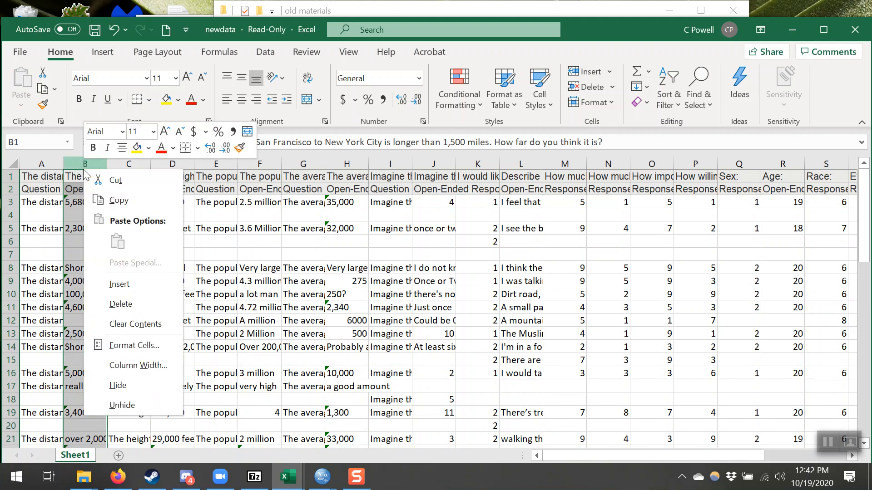
left_click(119, 282)
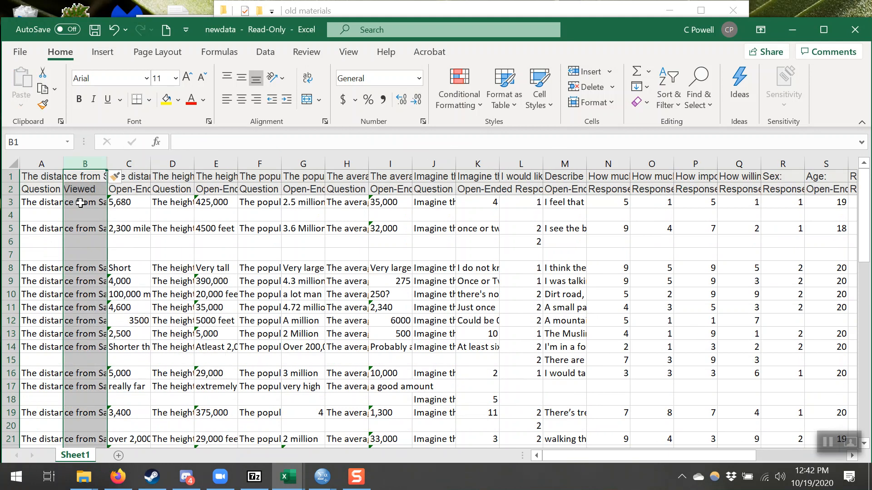
- Check the question wording in A3, and widen column A enough to show whether each question says 6,000 or 1,500 miles
left_click(89, 201)
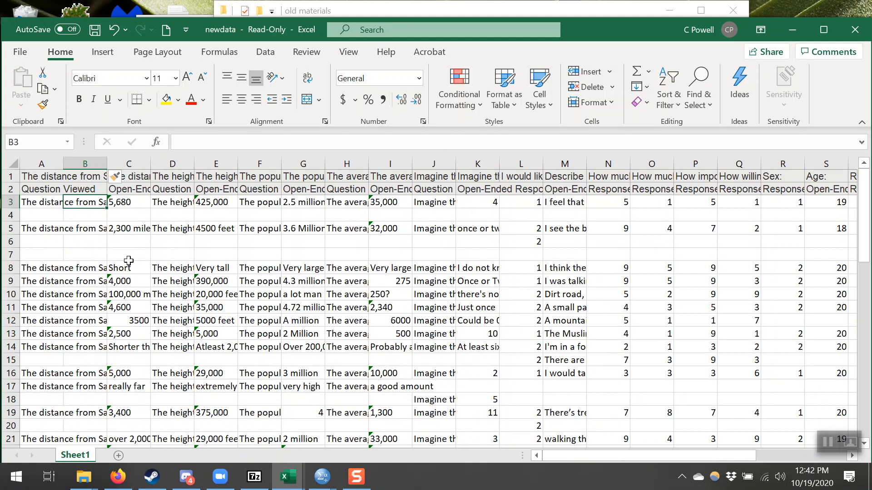
key("Left")
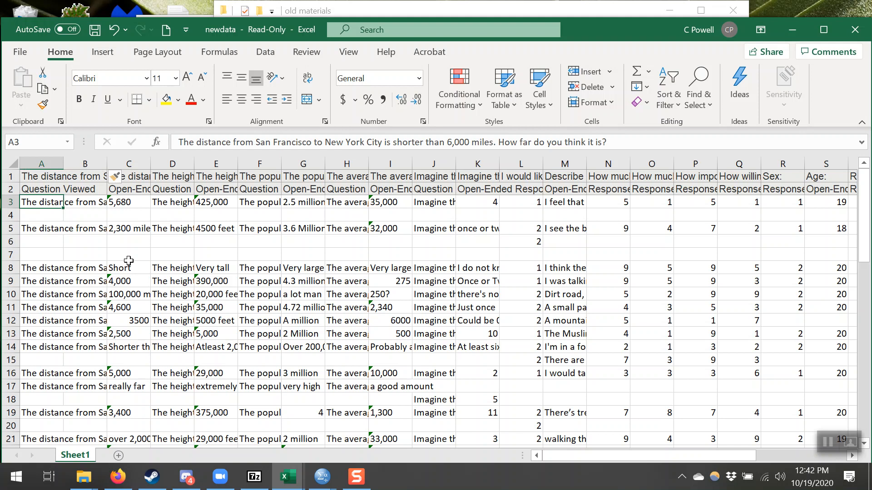
key("Right")
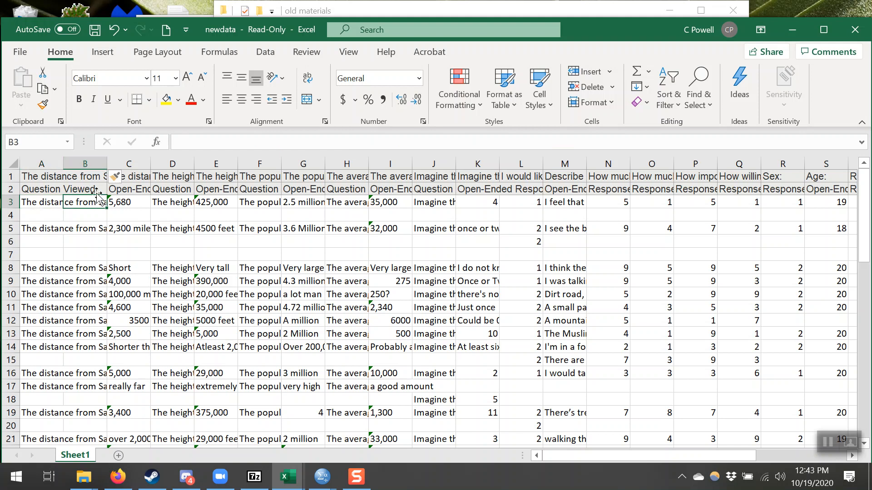
left_click_drag(62, 166, 311, 165)
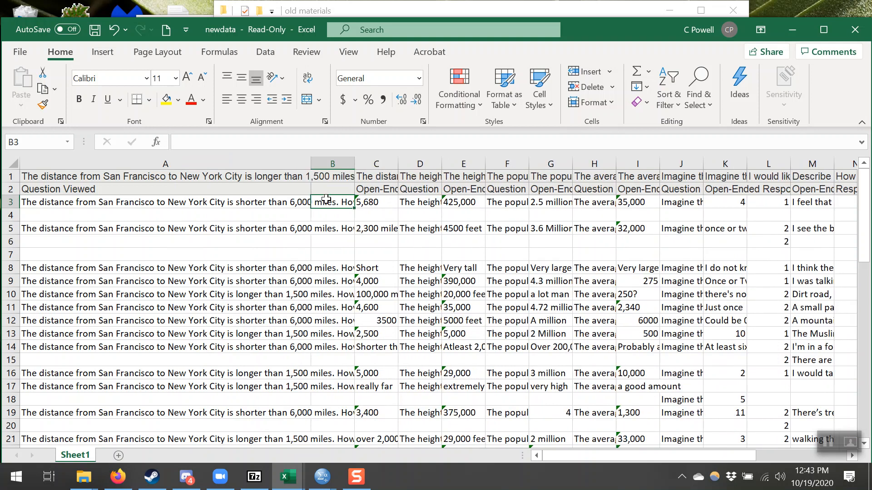
- Code the "shorter than 6,000 miles" questions in rows 3, 5, 8 and 9 as 2 in column B
type("2")
key("Return")
key("Return")
type("2")
key("Return")
key("Return")
key("Return")
type("2")
key("Return")
type("2")
key("Return")
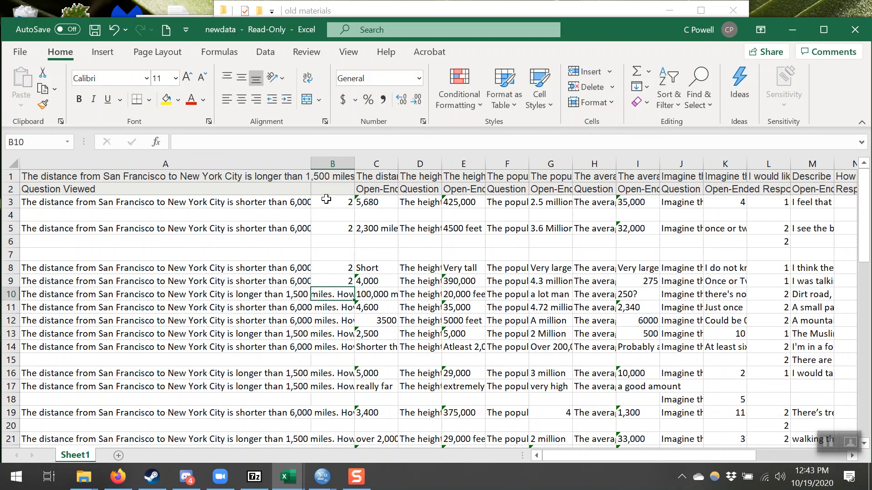
- Code the distance question conditions for rows 10 to 14 in column B as 1, 2, 2, 1 and 2
type("1")
key("Return")
type("2")
key("Return")
type("2")
key("Return")
type("1")
key("Return")
type("2")
key("Return")
key("Return")
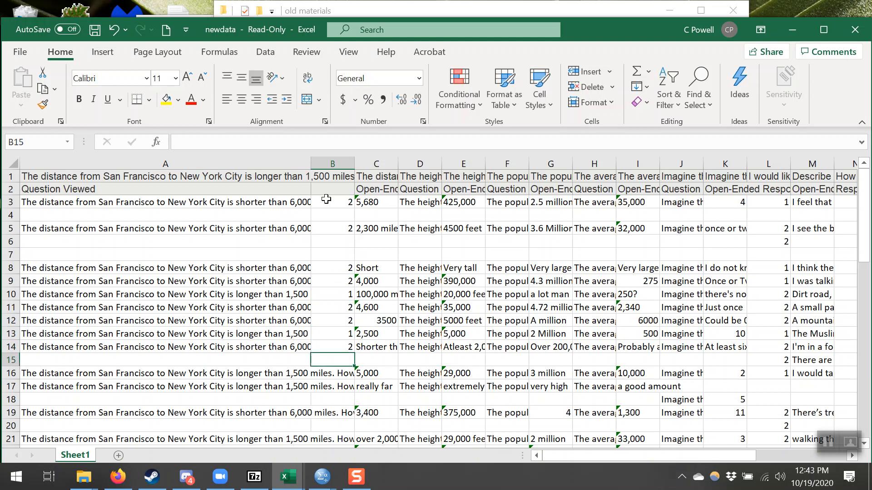
- Code the distance question conditions in column B as 1 for rows 16, 17 and 21 and 2 for row 19
type("1")
key("Return")
type("1")
key("Return")
key("Return")
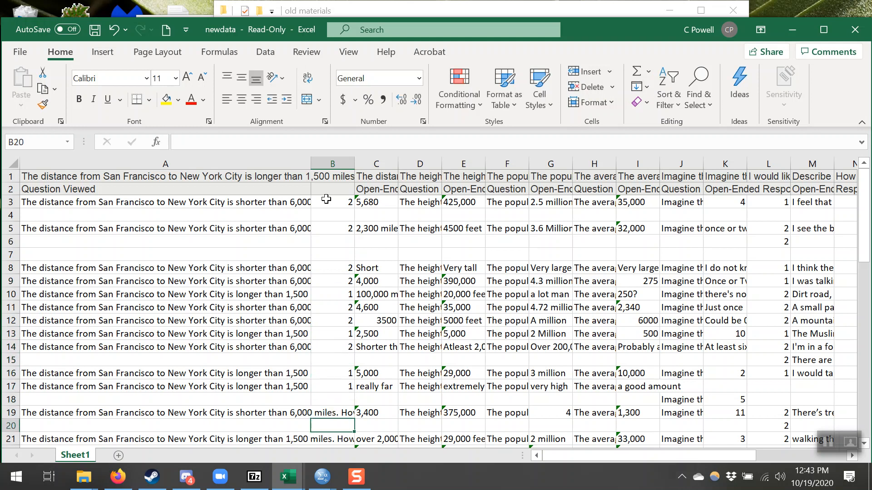
type("2")
key("Return")
key("Return")
type("1")
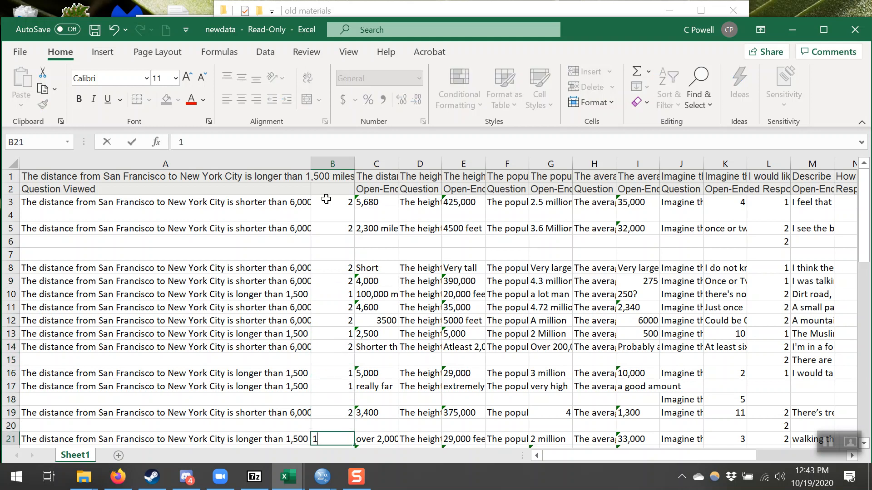
left_click(326, 386)
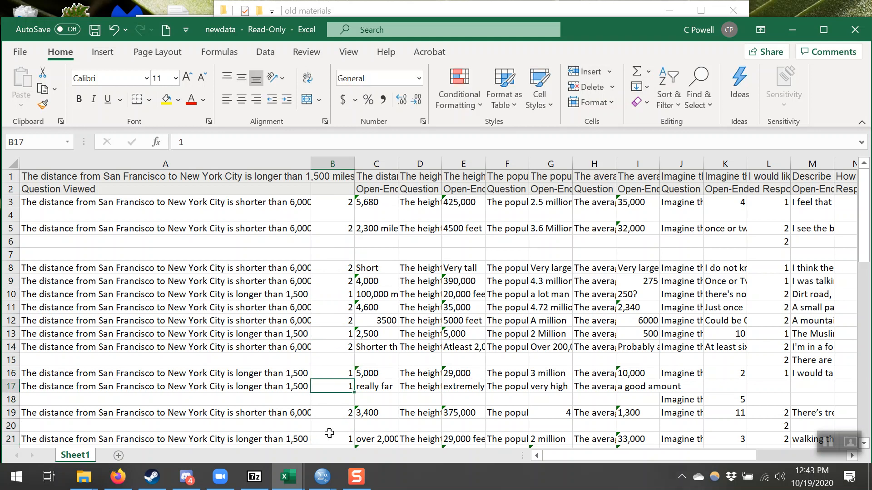
- Switch to the SPSS Data Editor and create a new empty dataset
mouse_move(323, 475)
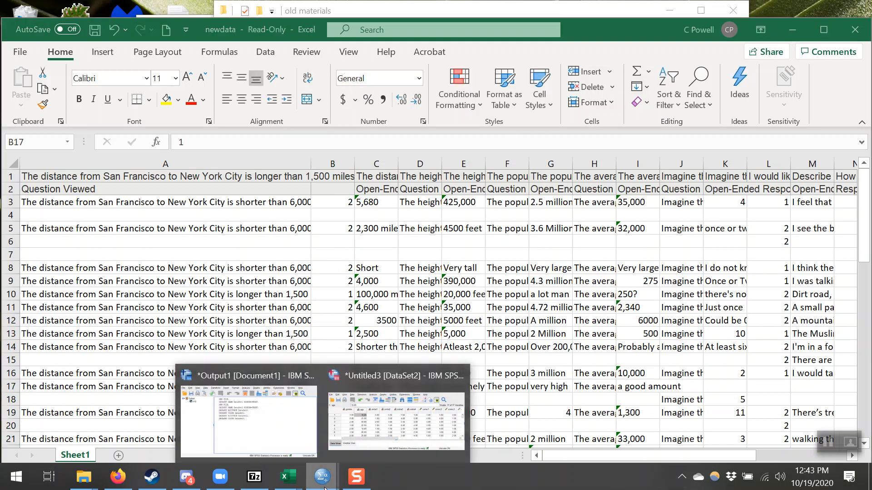
left_click(378, 440)
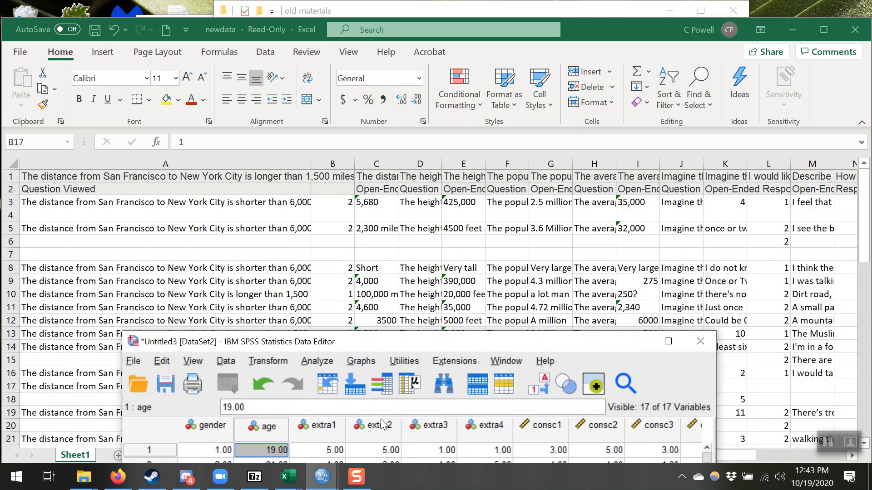
left_click(133, 362)
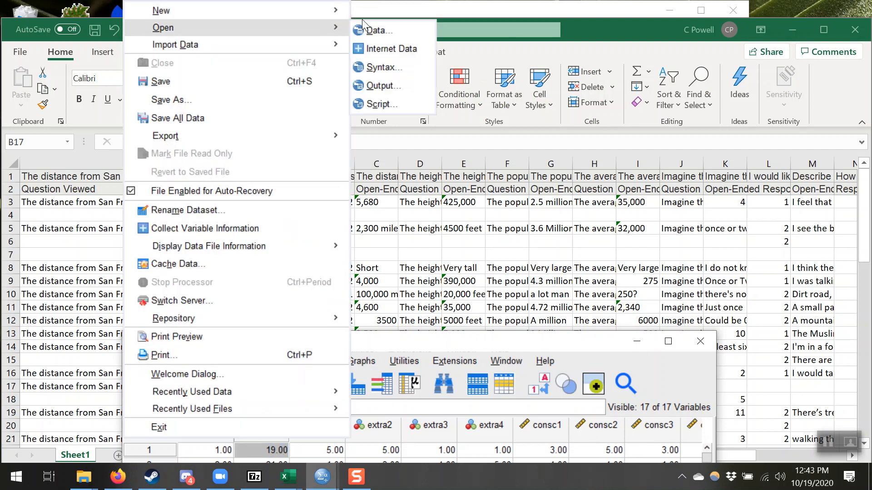
left_click(375, 19)
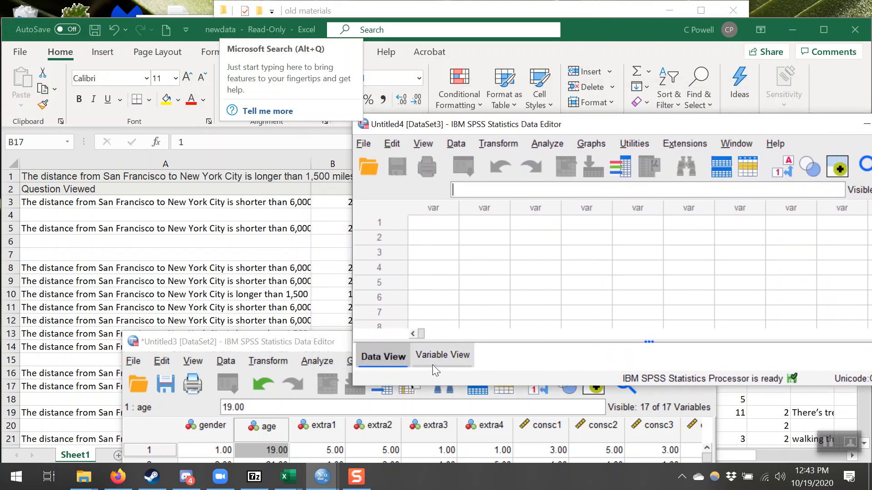
- Define the first variable of the new dataset with the name sanfrananchor
left_click(433, 359)
left_click(438, 203)
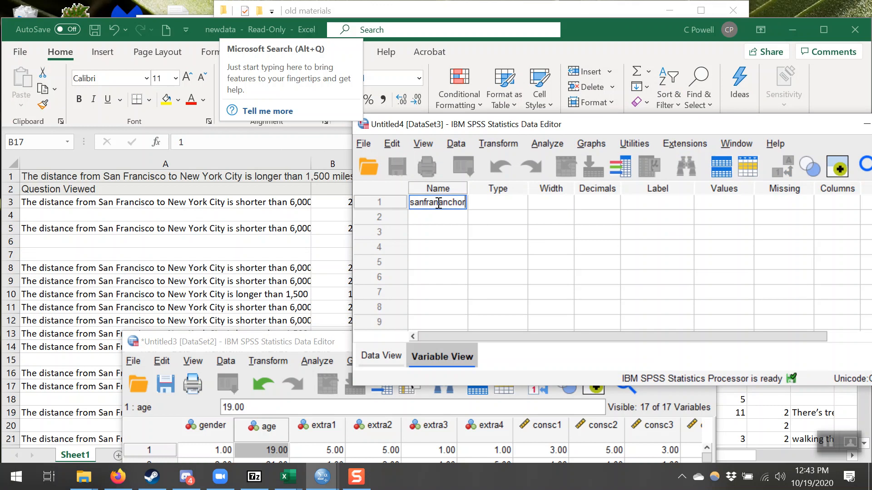
type("sanfrananchor")
left_click(465, 216)
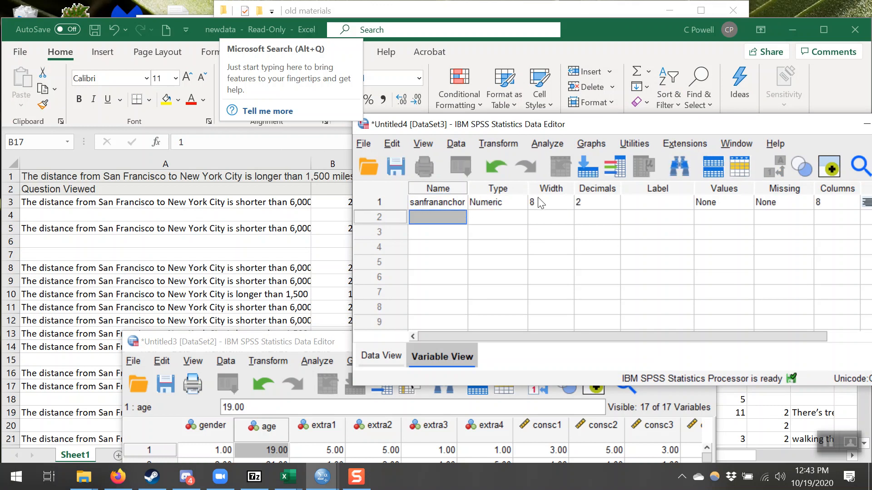
- Assign value labels to sanfrananchor: 1 as "low" and 2 as "high"
left_click(742, 207)
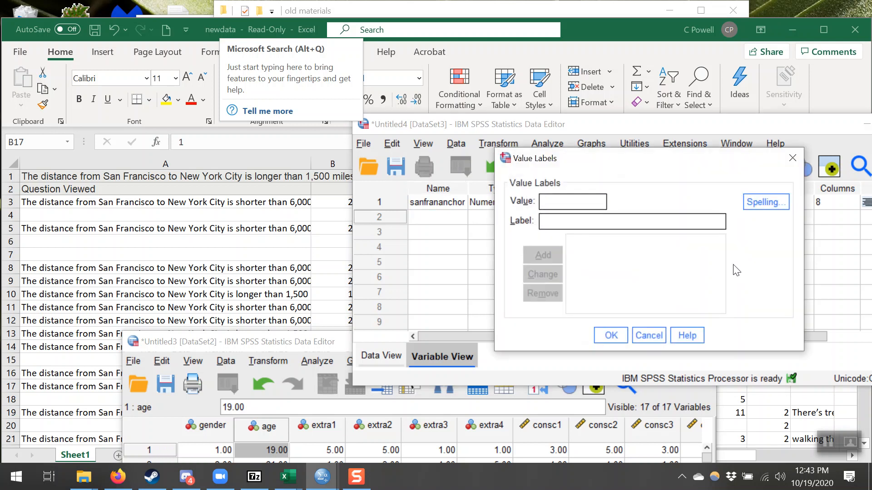
type("lo")
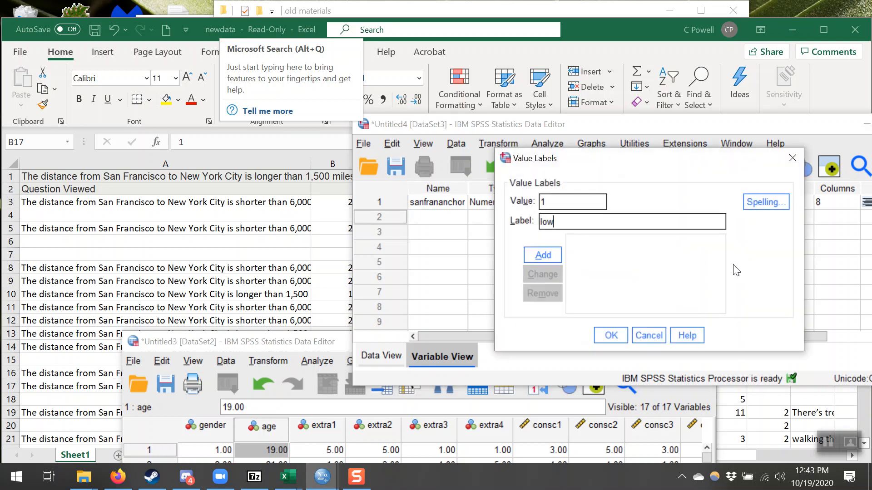
type("w")
left_click(529, 255)
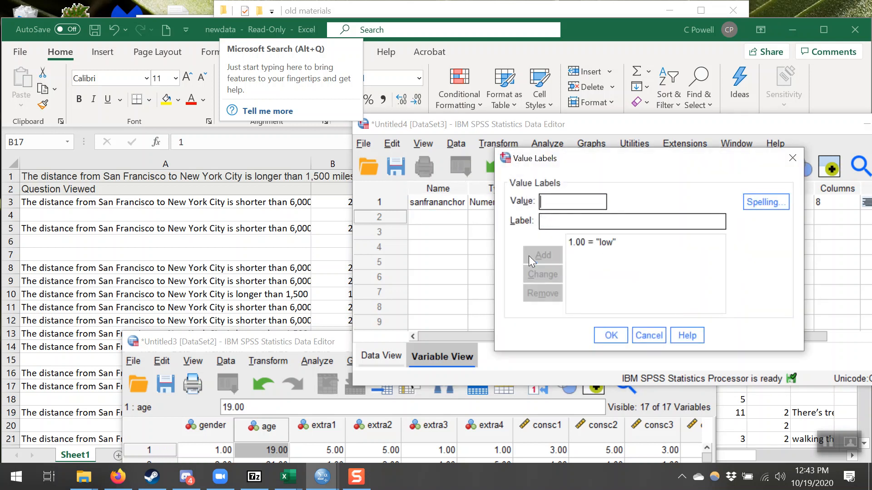
type("2s")
key("BackSpace")
key("Tab")
type("high")
left_click(528, 255)
left_click(608, 338)
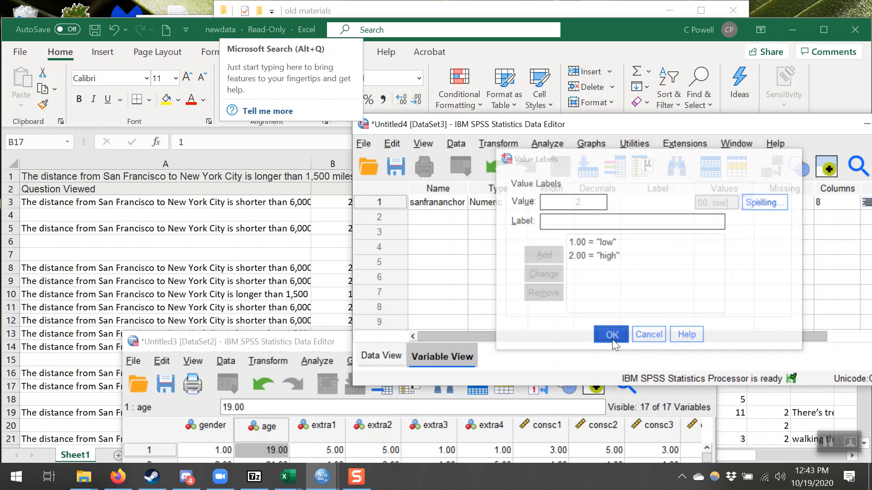
- Show the new dataset's data grid and copy the distance condition codes in B3:B21 of the newdata workbook in Excel
left_click(385, 363)
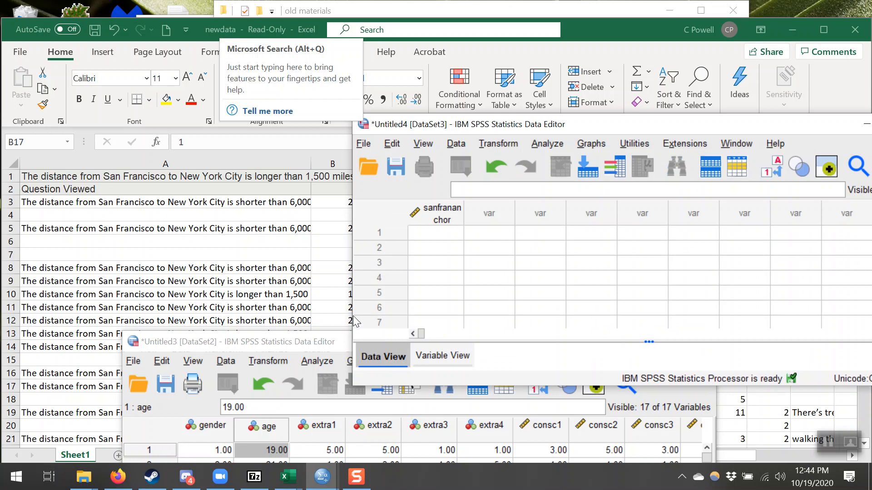
key("alt+Tab")
left_click(325, 200)
left_click_drag(325, 200, 336, 434)
key("ctrl+c")
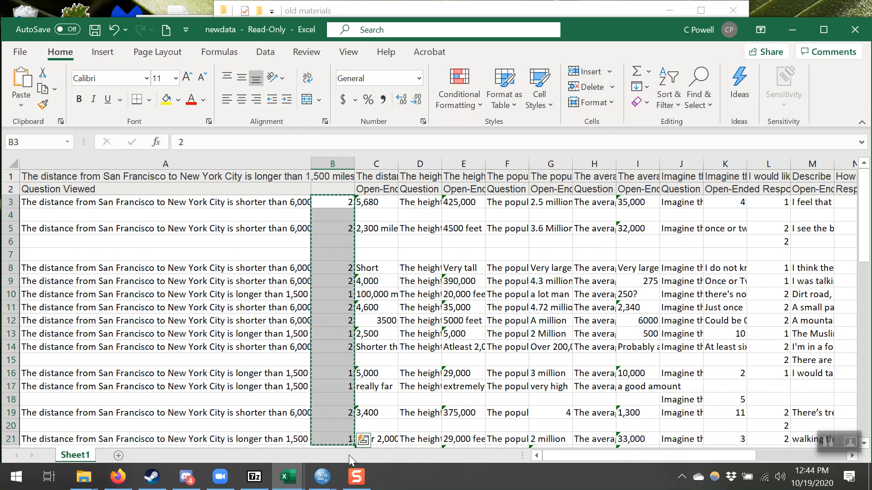
- Switch to the new SPSS dataset and paste the copied codes into the sanfrananchor variable starting at row 1
mouse_move(322, 477)
left_click(443, 415)
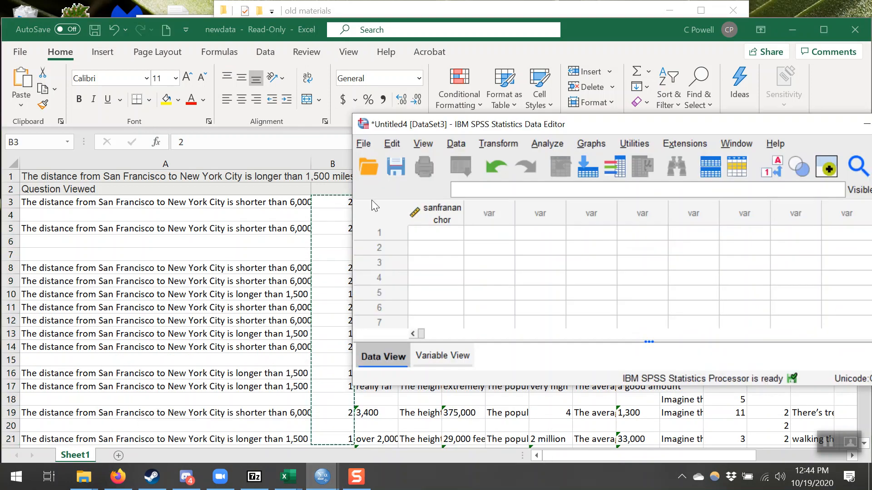
left_click(429, 248)
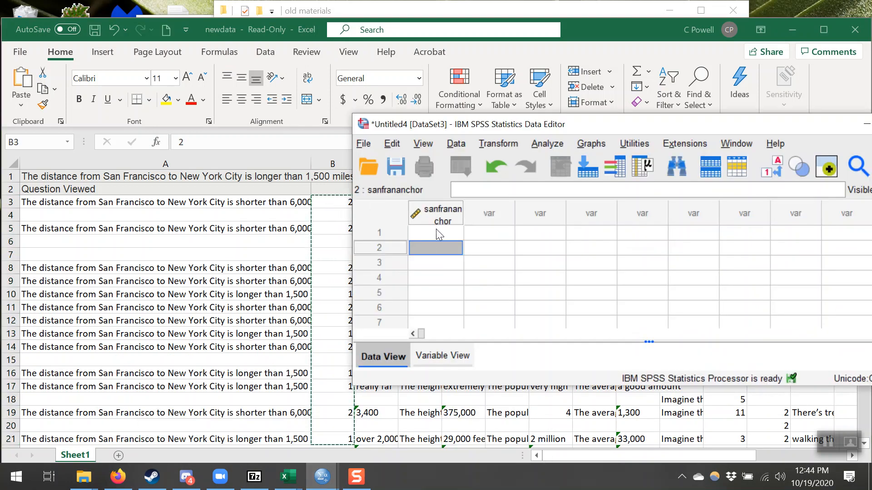
left_click(436, 230)
key("ctrl+v")
- Look through the pasted sanfrananchor values down the rows and return to the first case
left_click(498, 261)
key("Down")
key("Down")
key("Down")
key("Down")
key("Down")
key("Down")
key("Down")
key("Down")
key("Down")
key("Down")
key("Down")
key("Up")
key("Up")
key("Up")
key("Up")
key("Up")
key("Up")
key("Up")
key("Up")
key("Up")
key("Up")
key("Up")
key("Up")
key("Up")
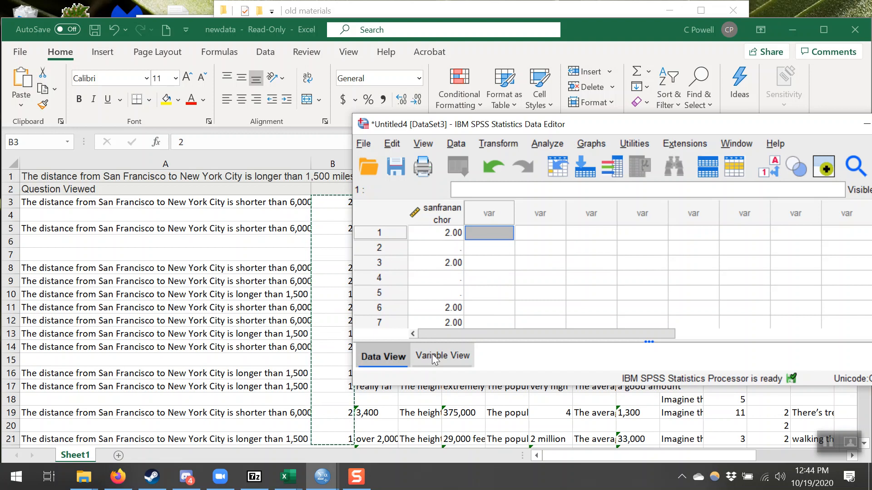
- Switch to the newdata workbook and compare the distance question wording in column A with the codes in column B
left_click(120, 285)
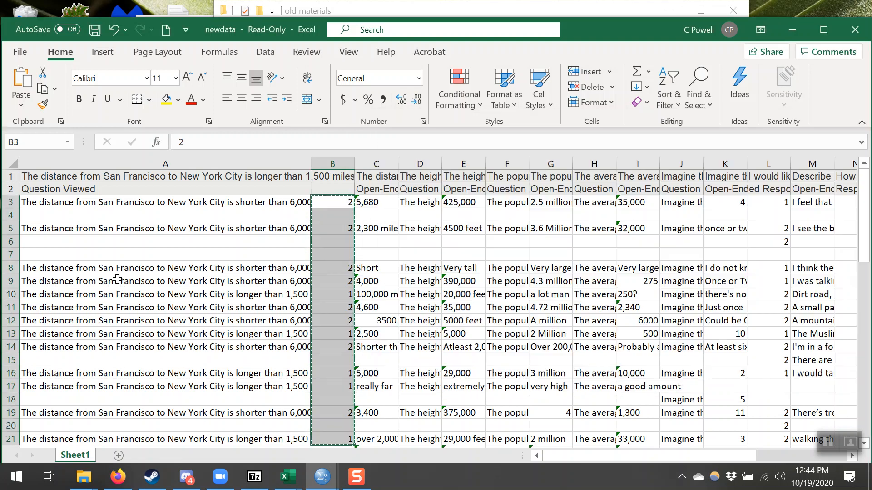
left_click(133, 268)
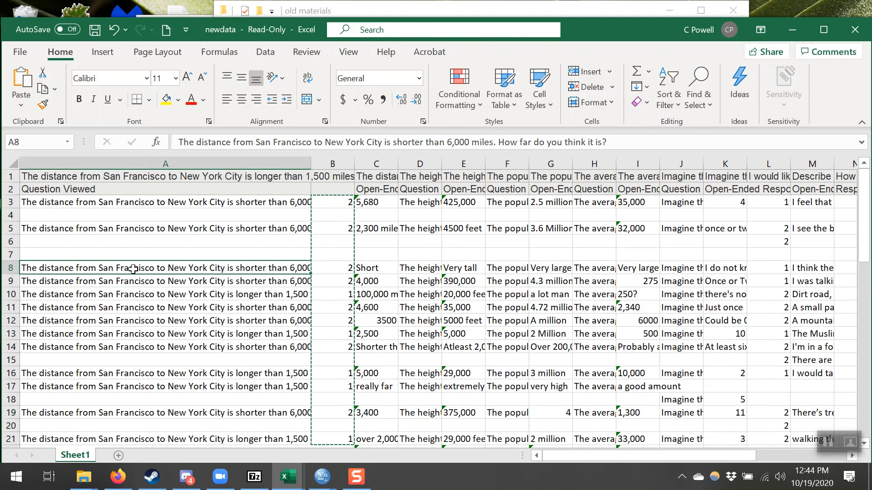
left_click(134, 295)
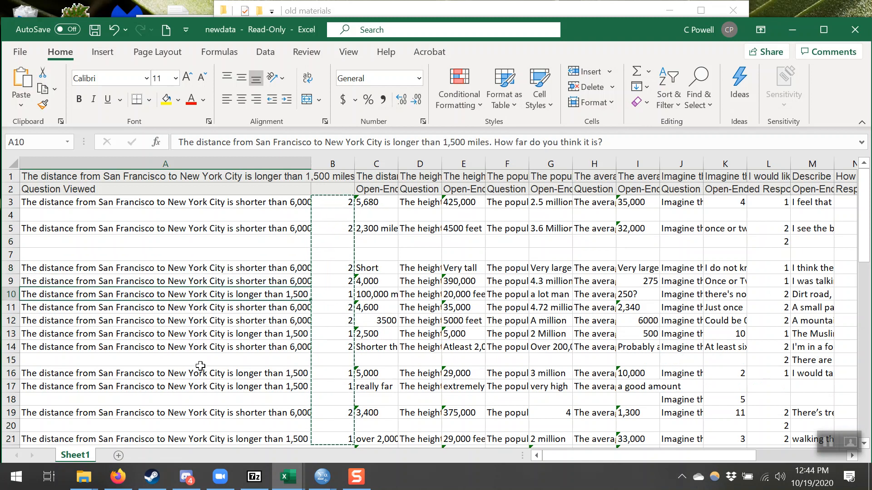
left_click(176, 228)
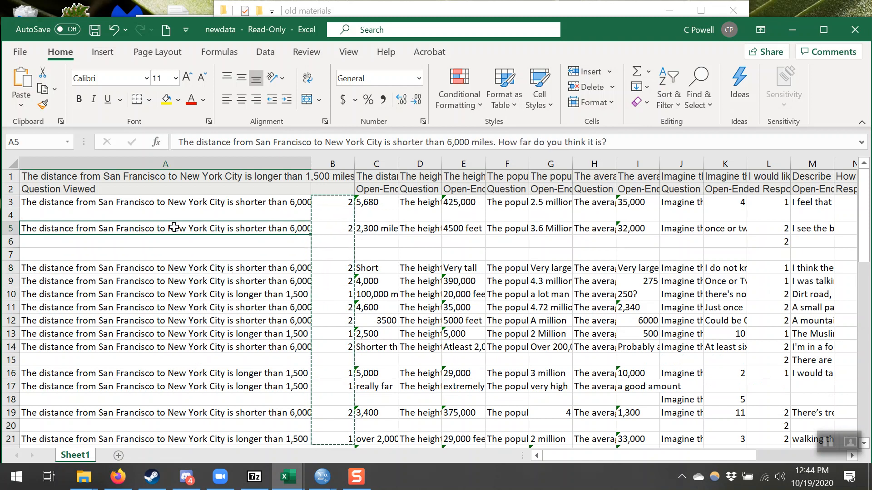
left_click(334, 231)
left_click(333, 269)
left_click(334, 225)
left_click(332, 268)
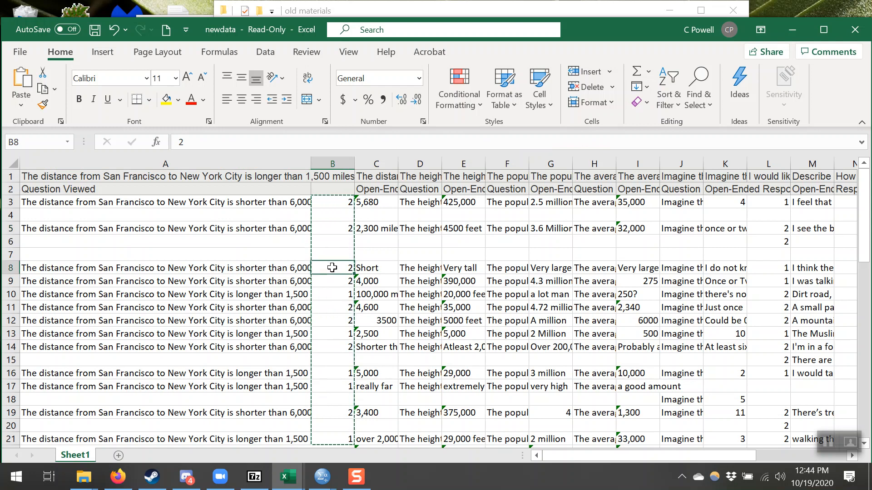